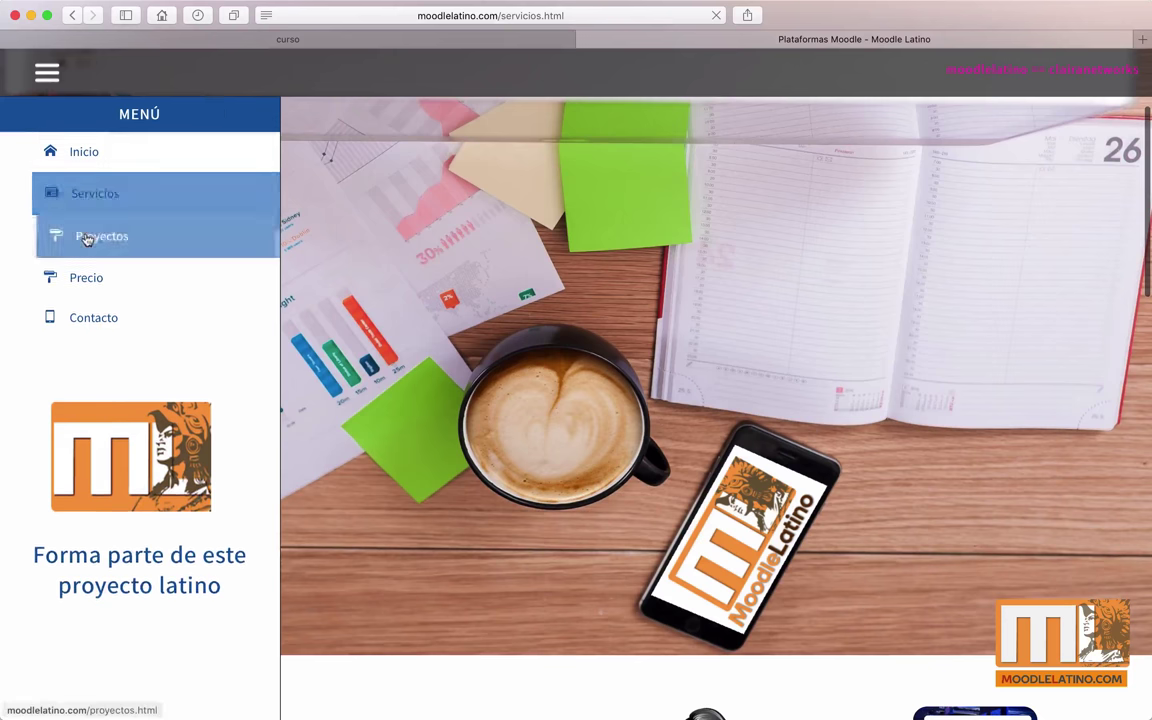
Open the Proyectos page of the Moodle Latino site and look through the listed client projects.
click(85, 235)
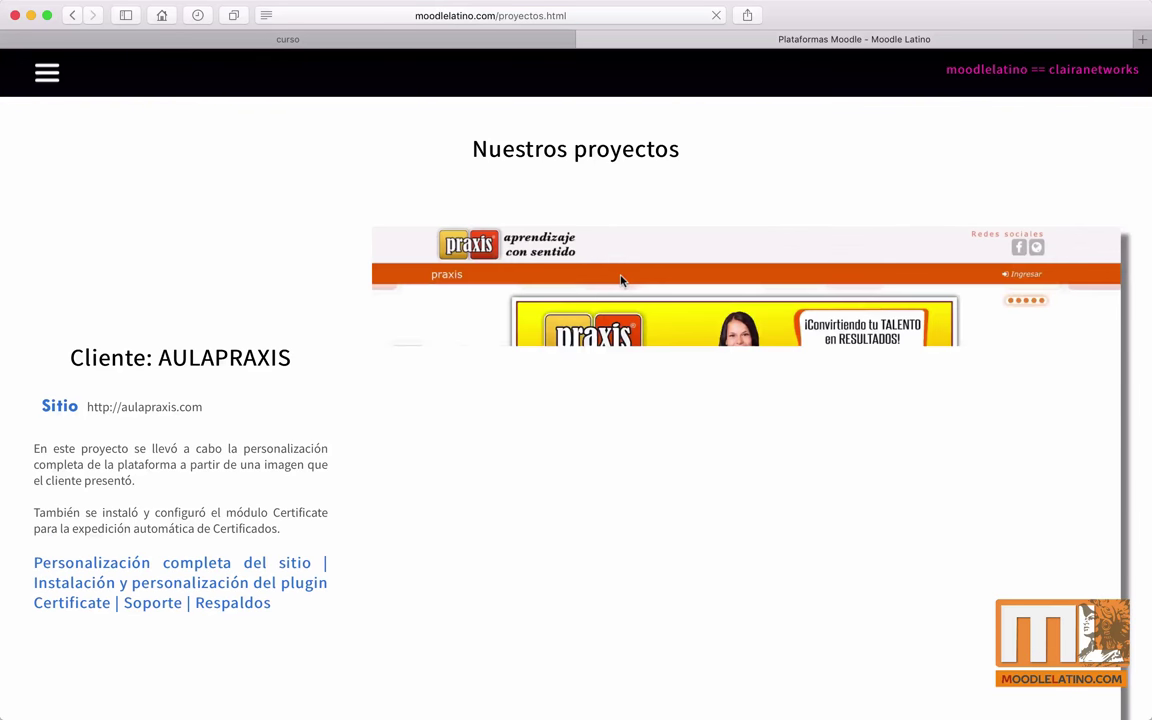
scroll(620, 281, down, 10)
scroll(620, 281, down, 12)
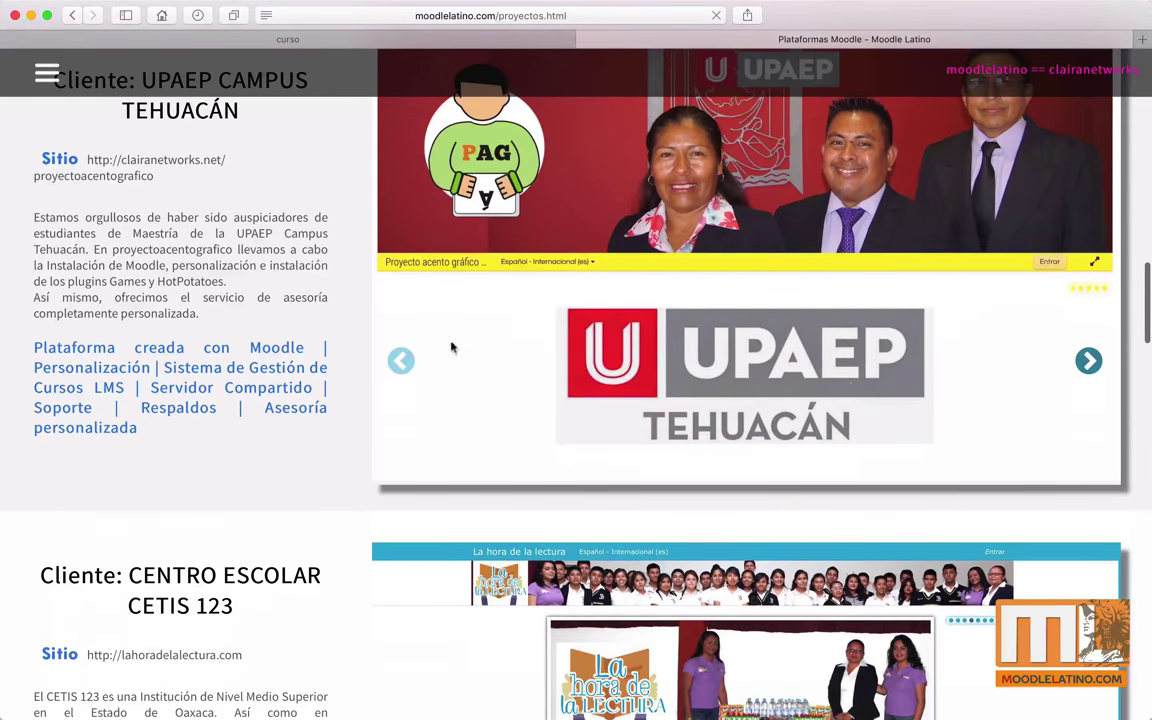
scroll(719, 279, down, 18)
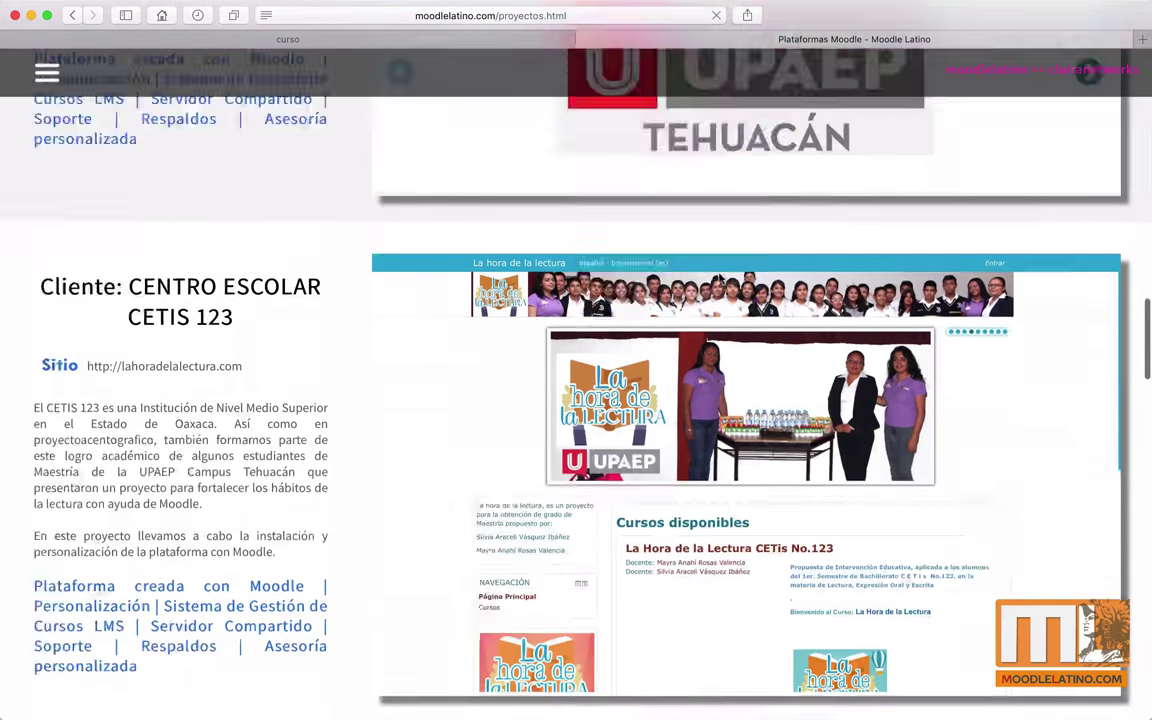
scroll(719, 279, down, 20)
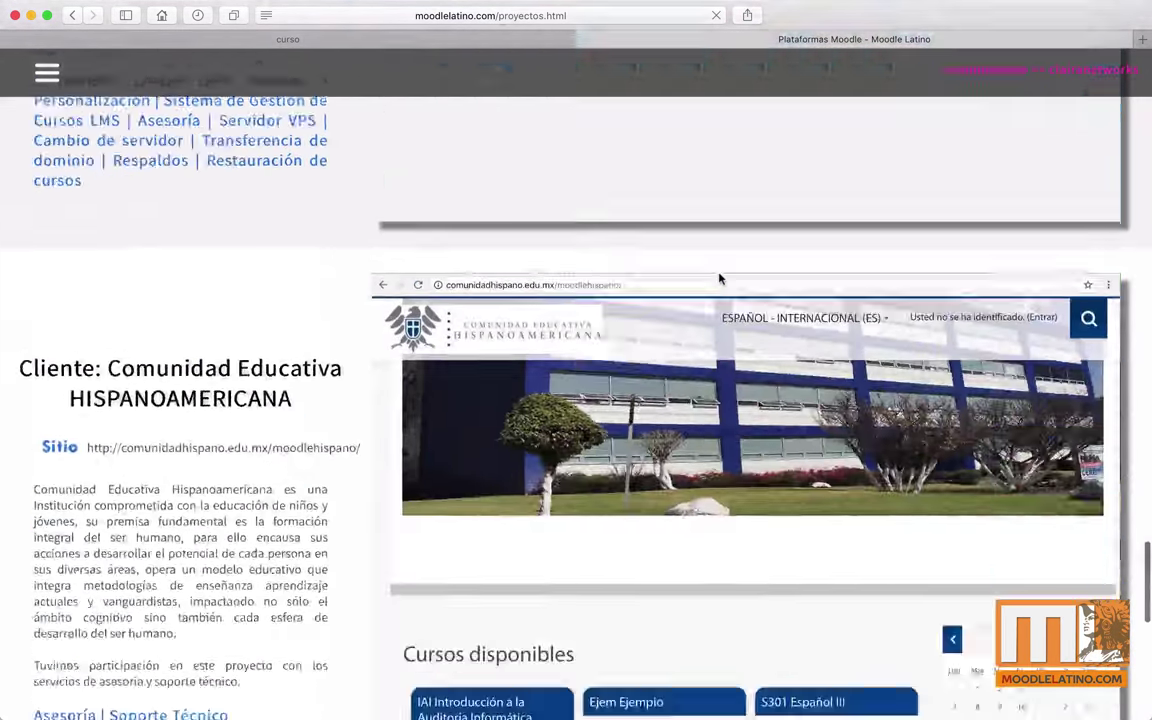
scroll(293, 356, up, 2)
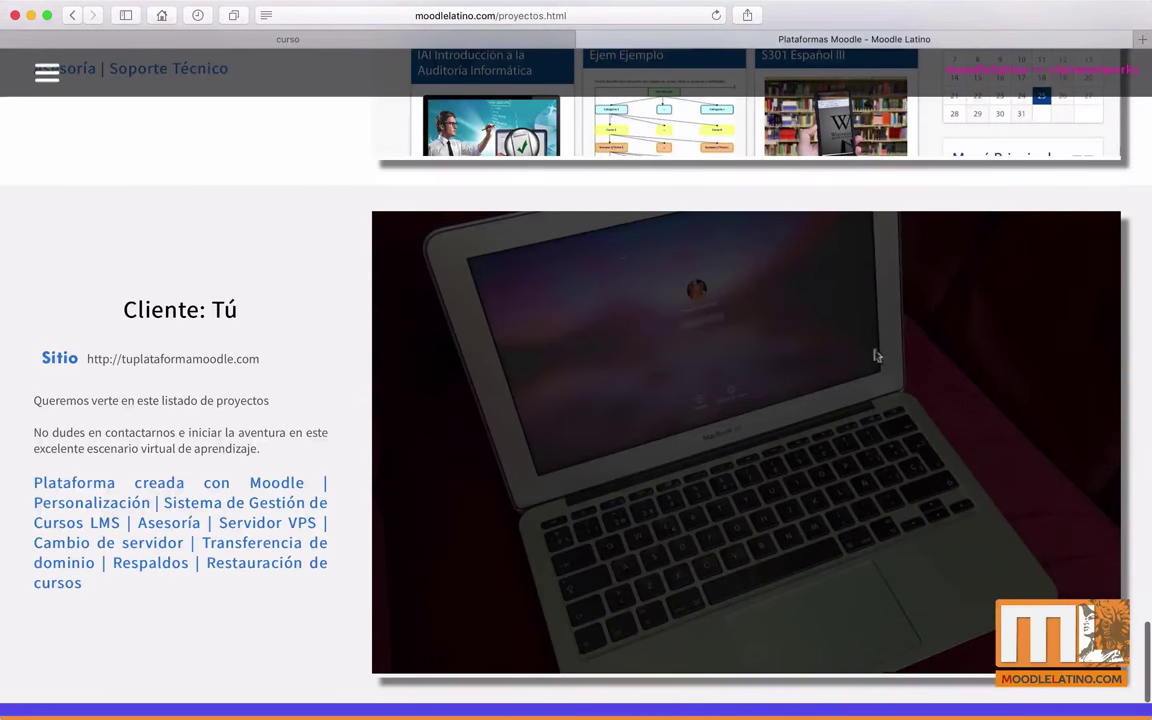
scroll(717, 408, up, 20)
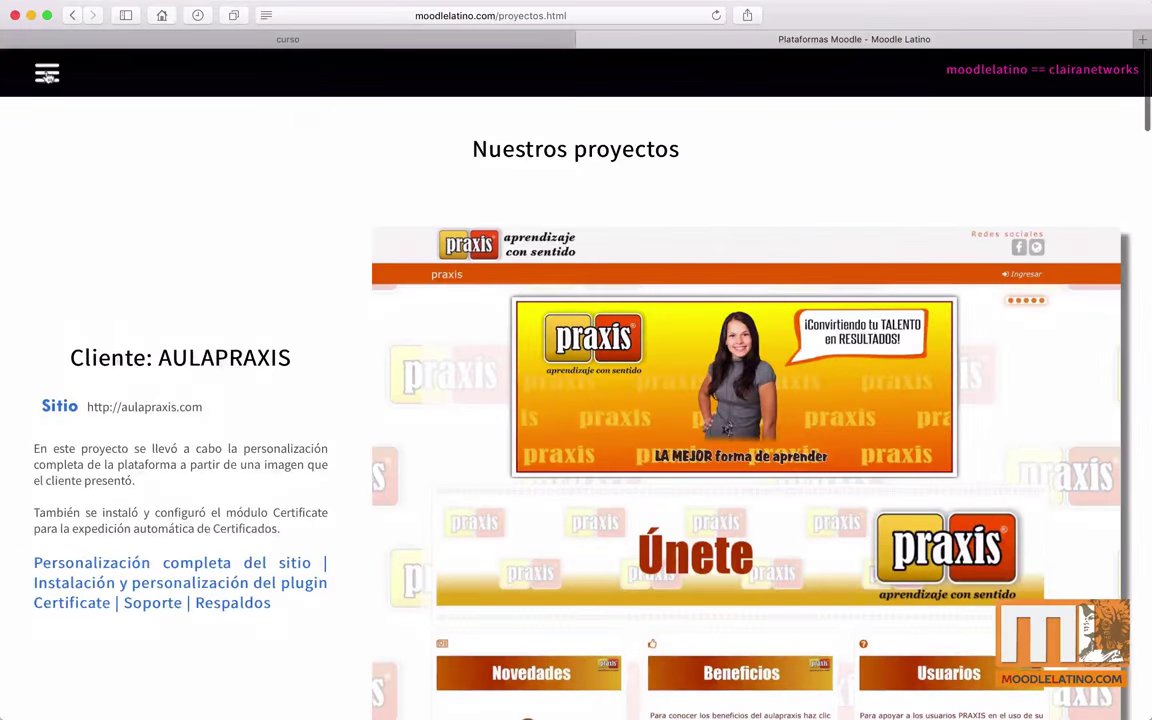
View the Precio page with the Plan Moodle Latino offer and the Contacto page with its contact form.
click(47, 75)
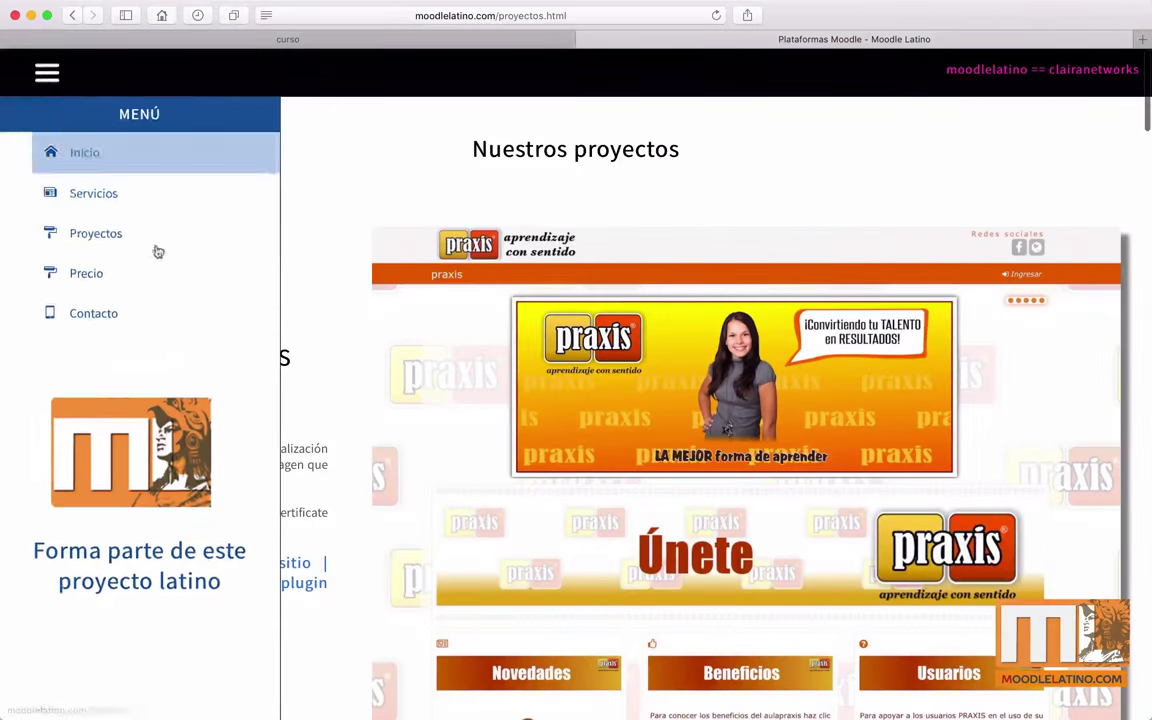
click(80, 271)
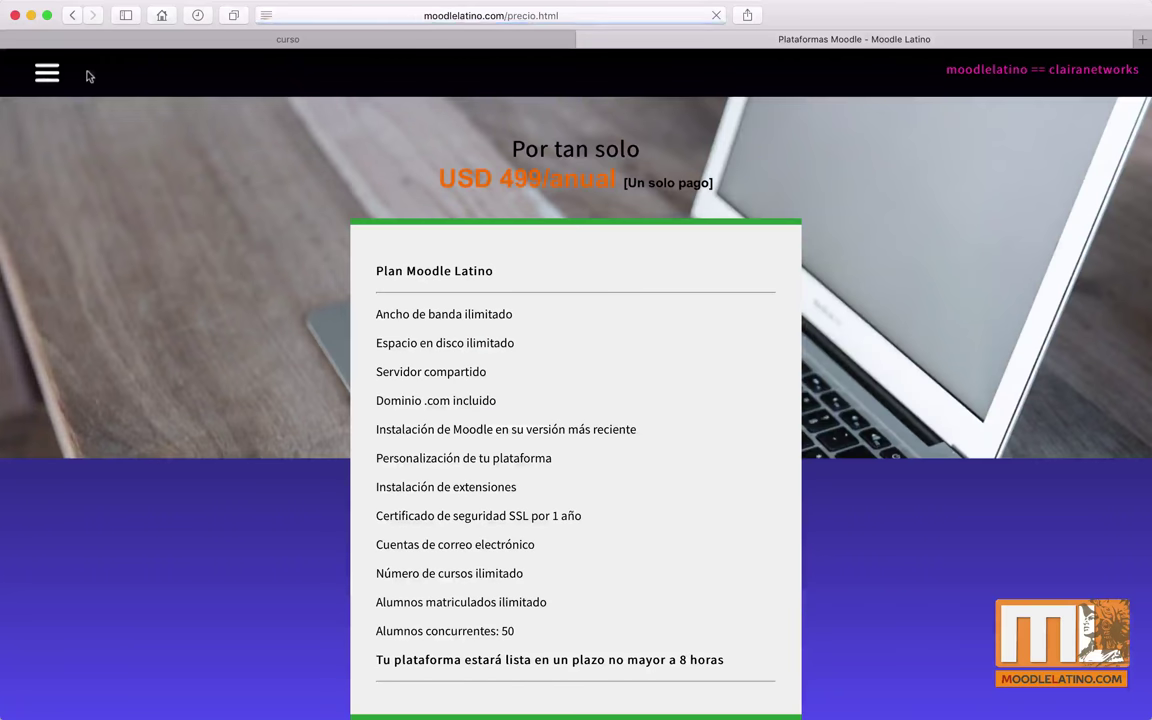
click(47, 73)
click(73, 327)
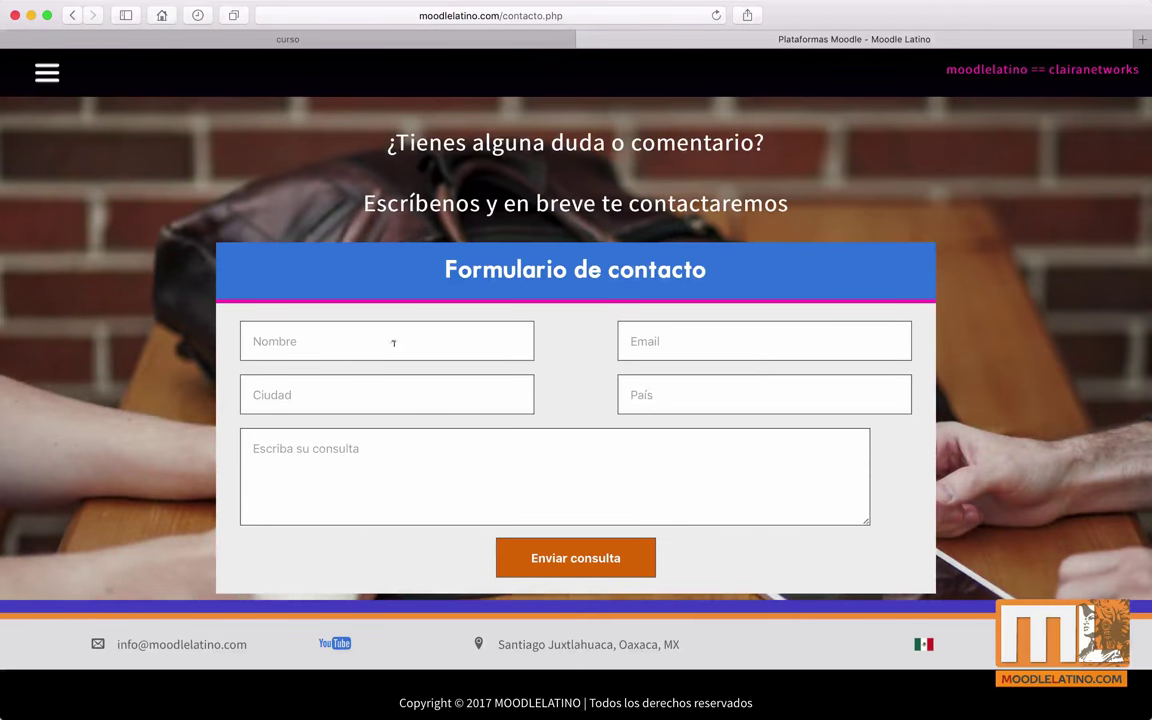
Switch to the curso Moodle site and log in as administrator, filling the password field with the saved password.
click(265, 40)
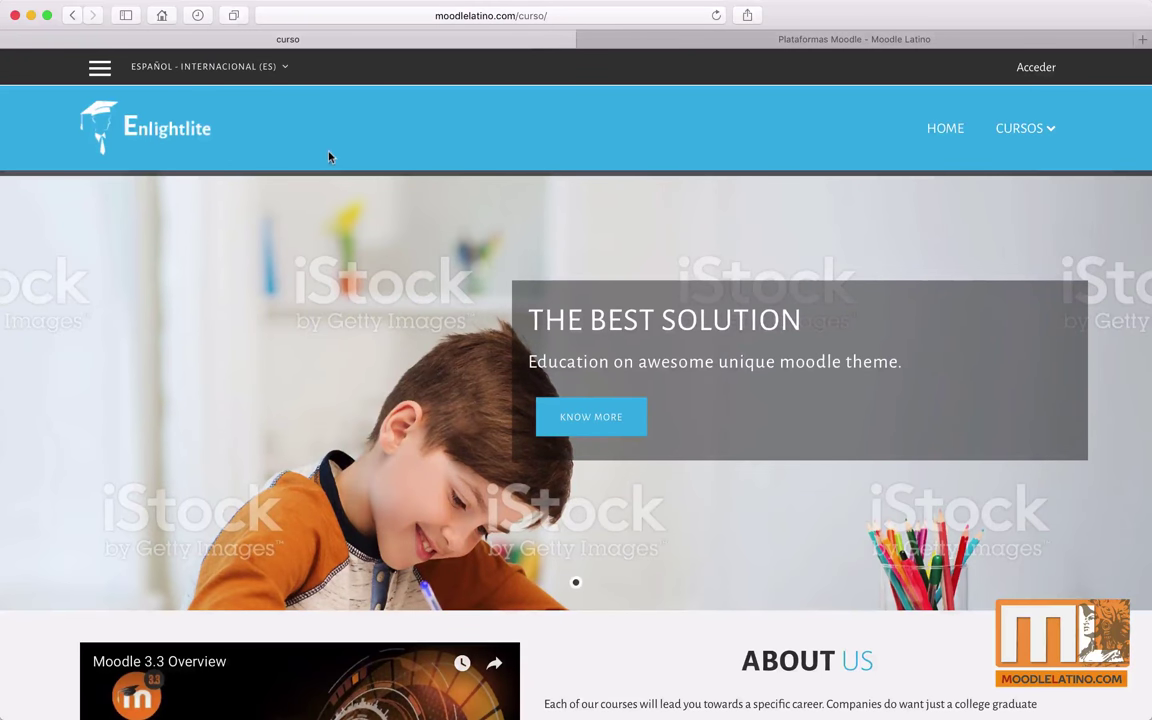
click(1036, 72)
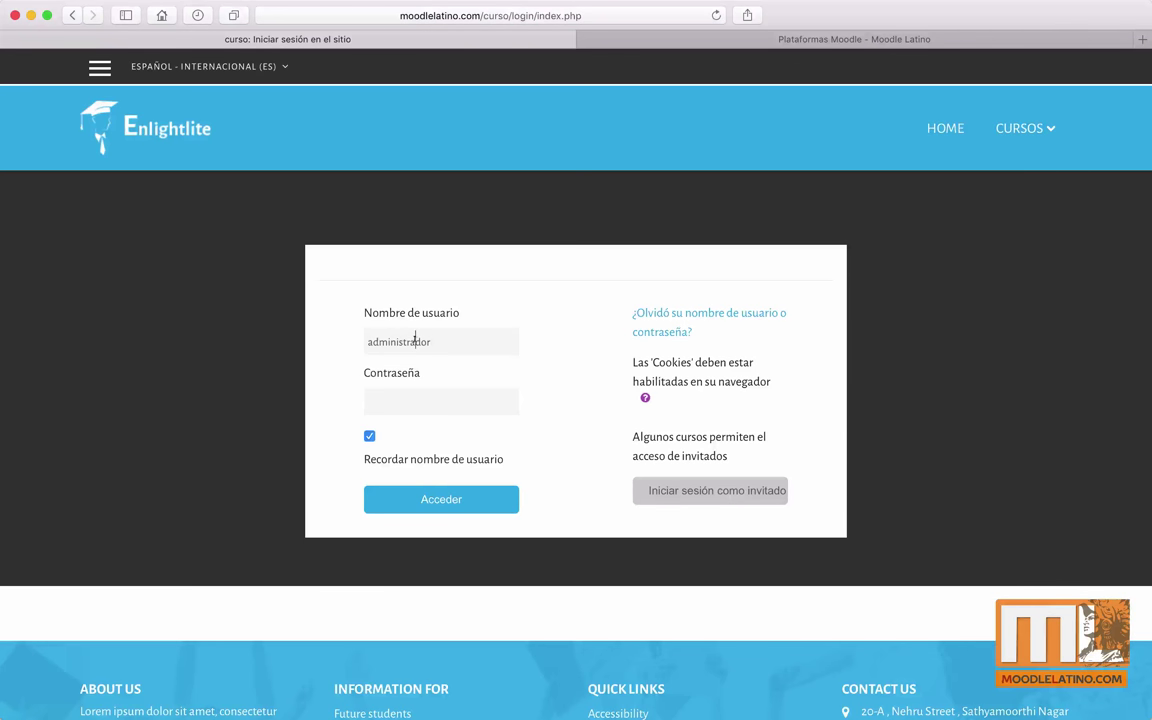
click(415, 340)
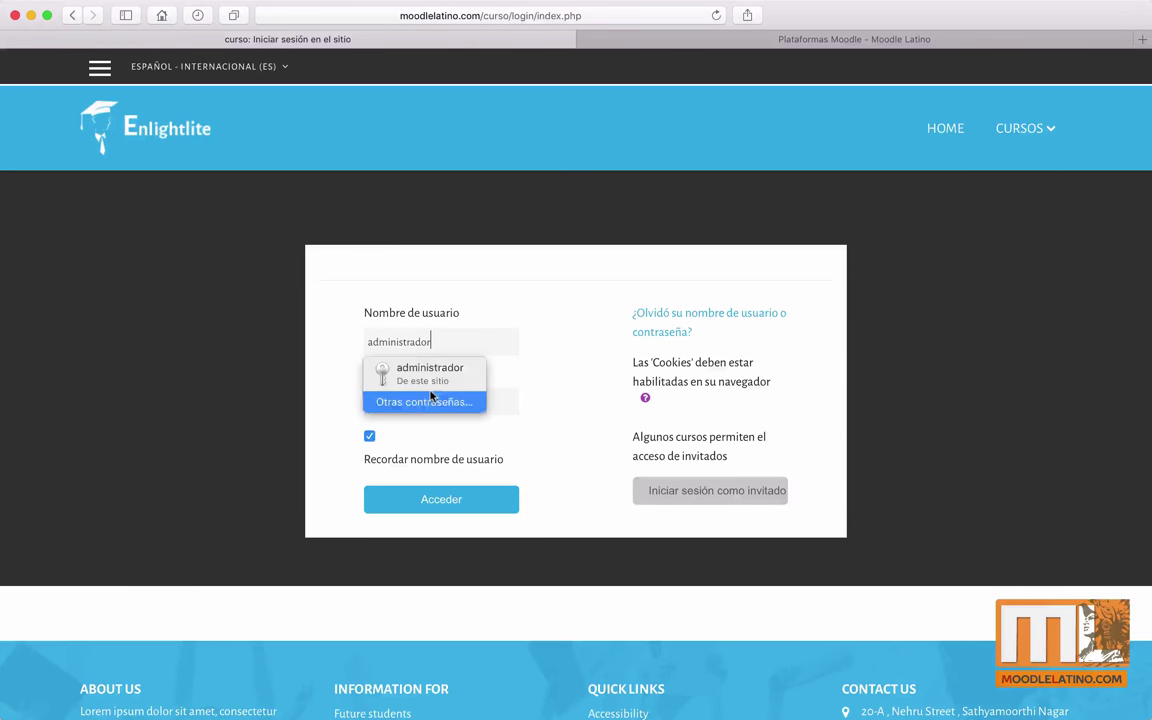
click(463, 378)
click(427, 510)
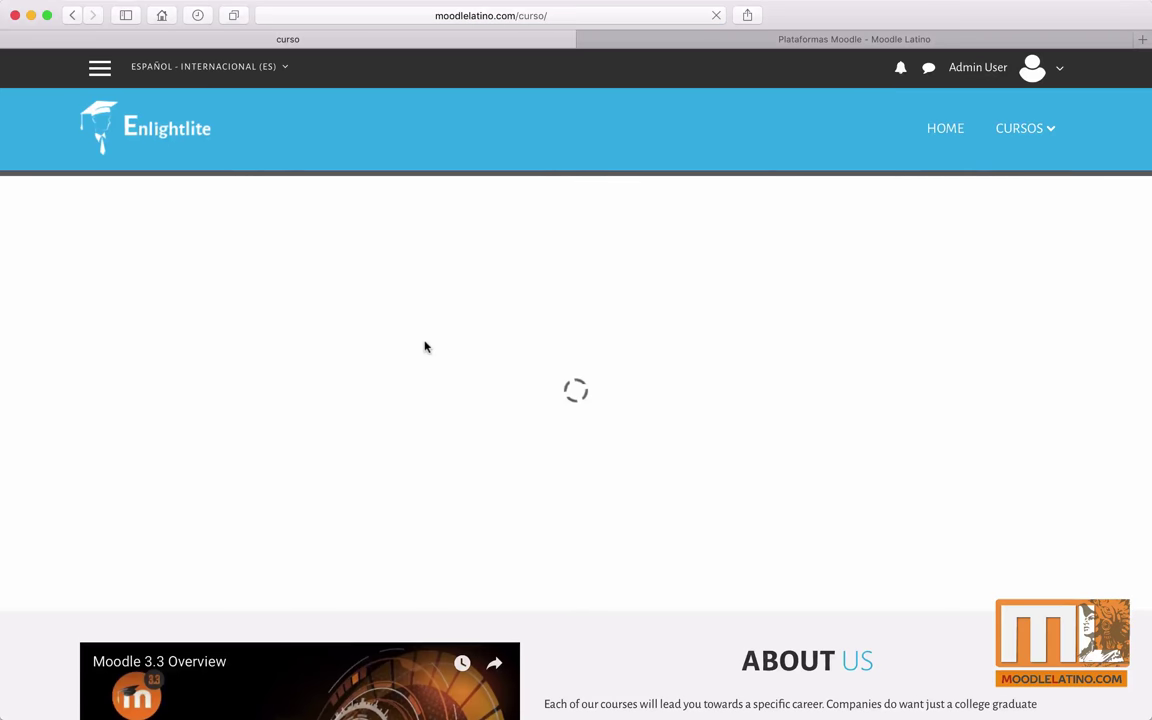
Open the Administración del sitio page of the Moodle site.
scroll(424, 347, down, 2)
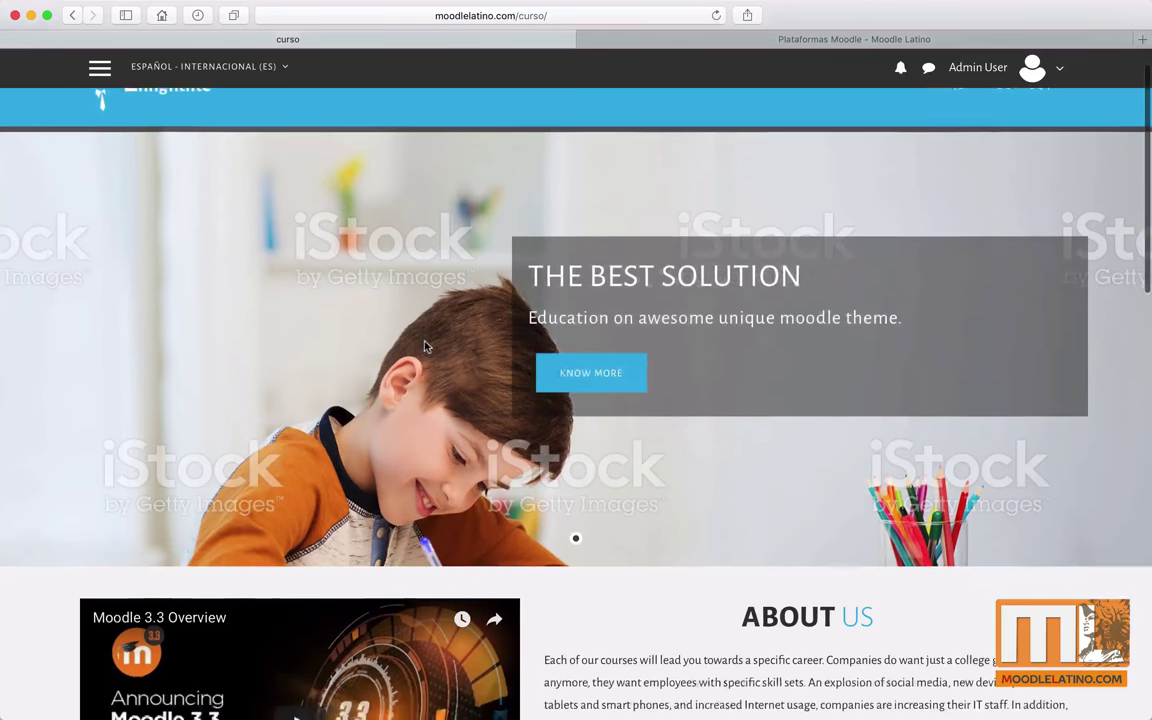
scroll(424, 347, up, 2)
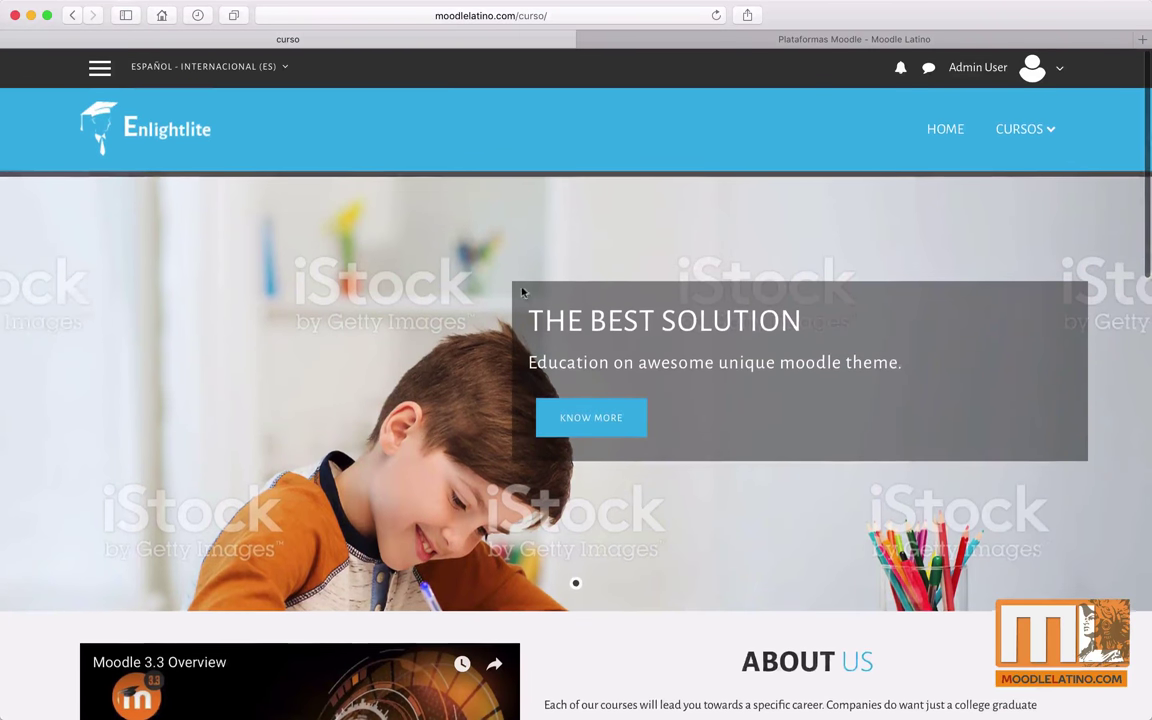
click(100, 67)
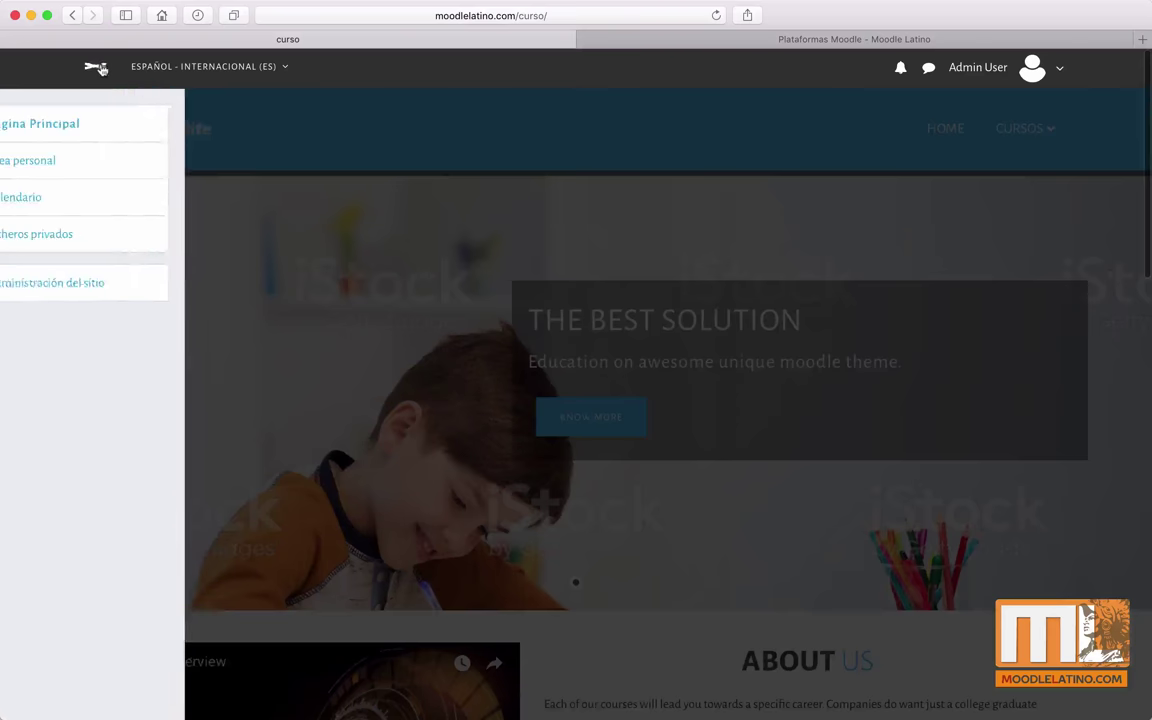
click(72, 285)
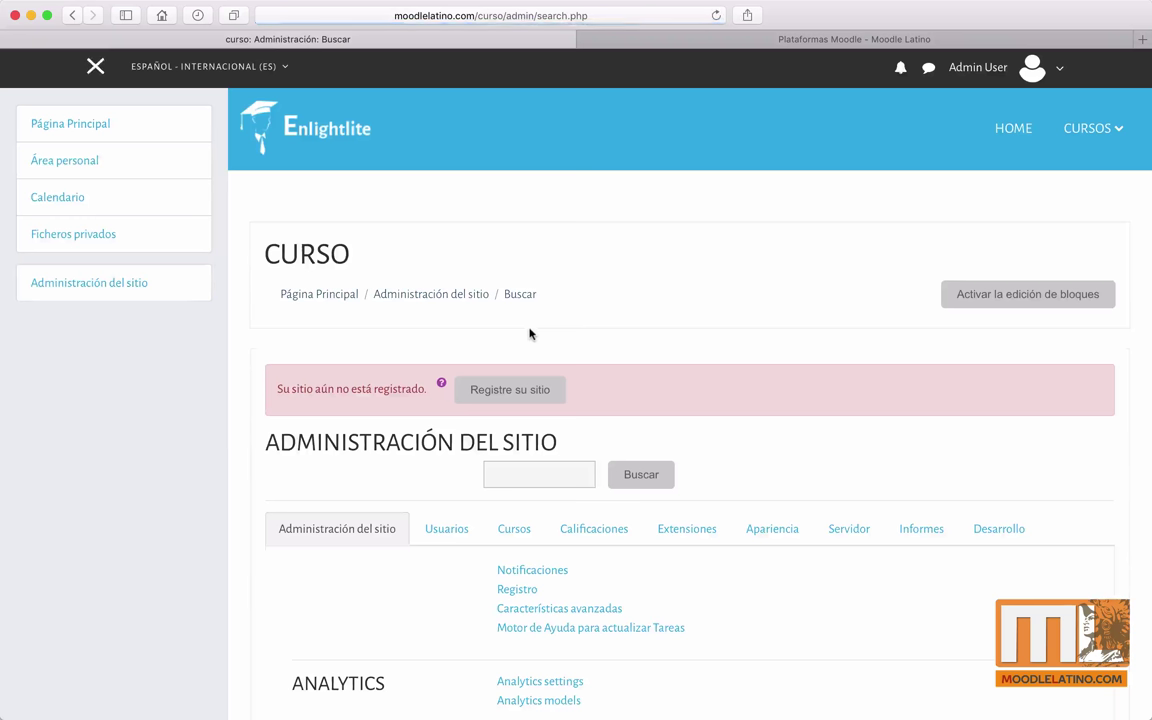
Open Gestionar plugins de matriculación from the Matriculaciones group of the Extensiones settings.
scroll(531, 333, down, 5)
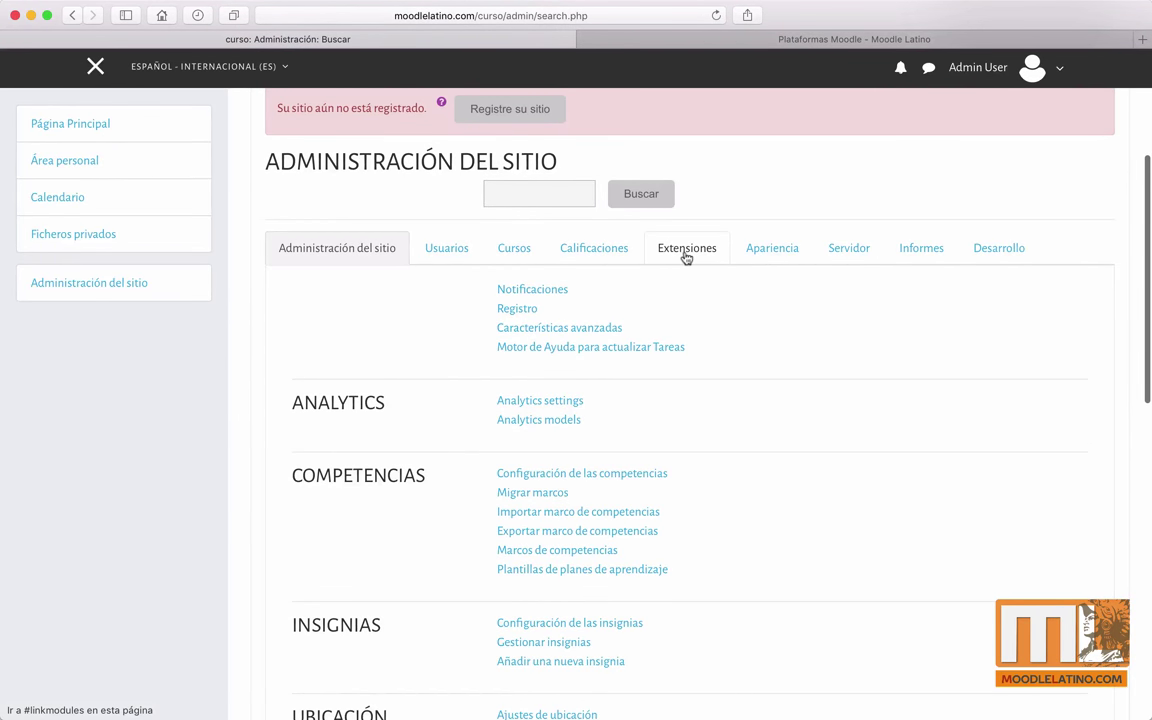
click(686, 258)
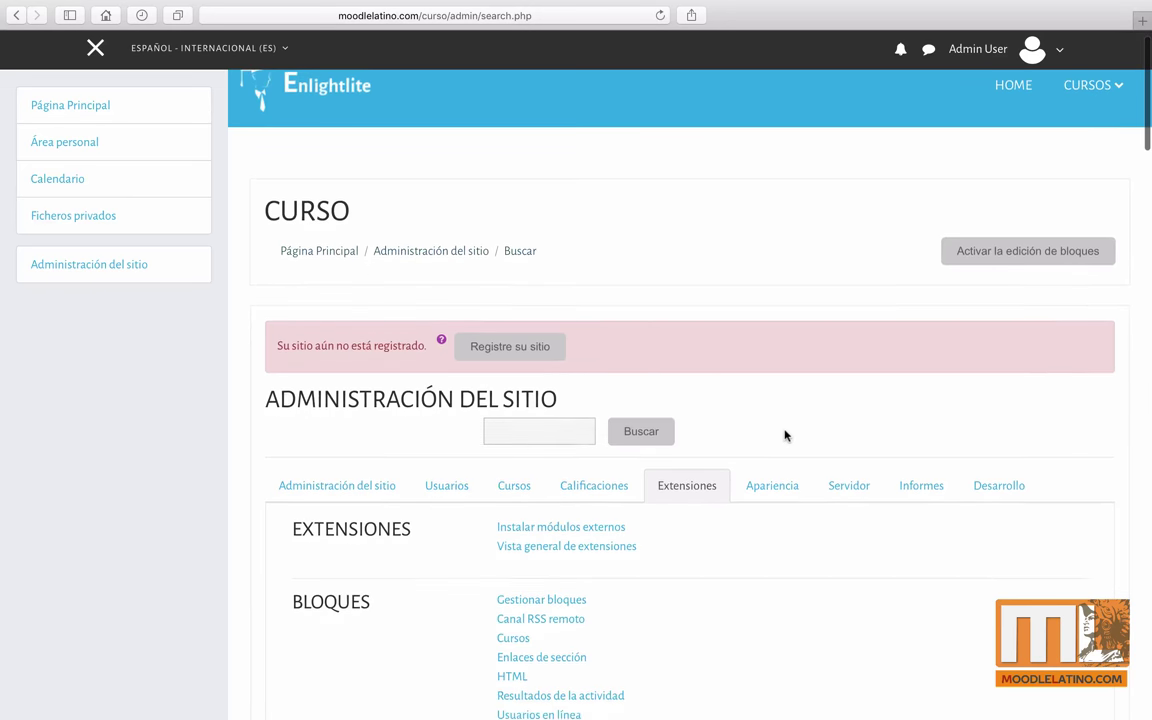
scroll(785, 435, down, 10)
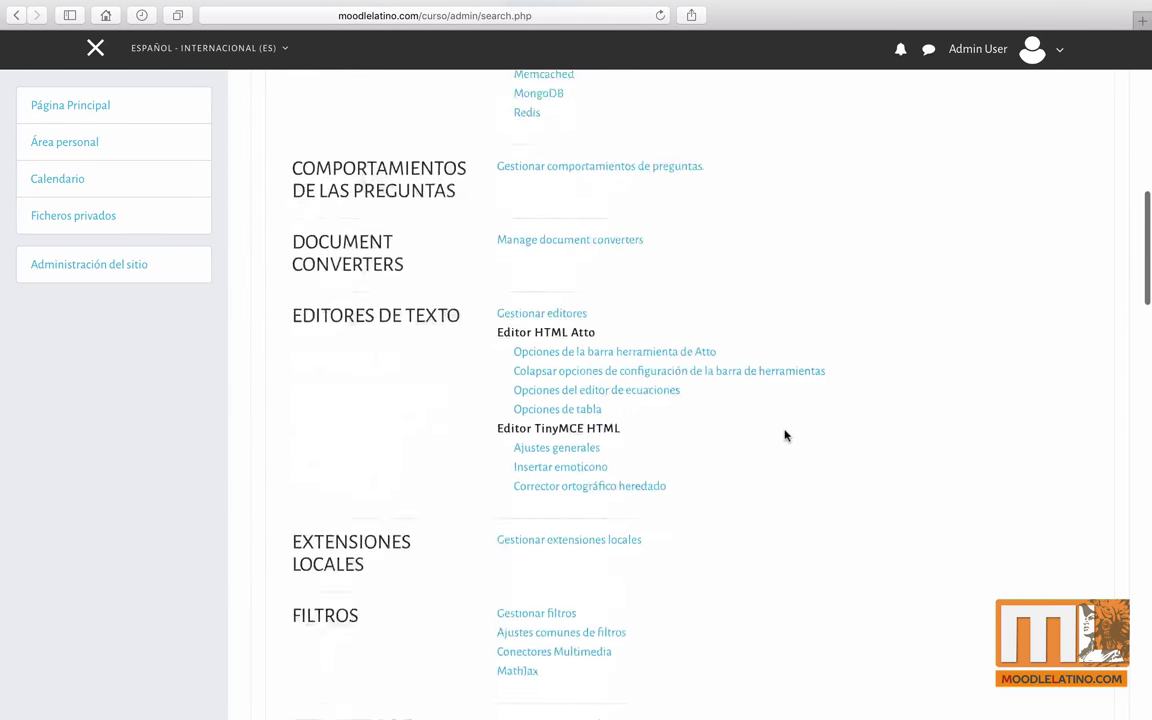
scroll(785, 435, down, 5)
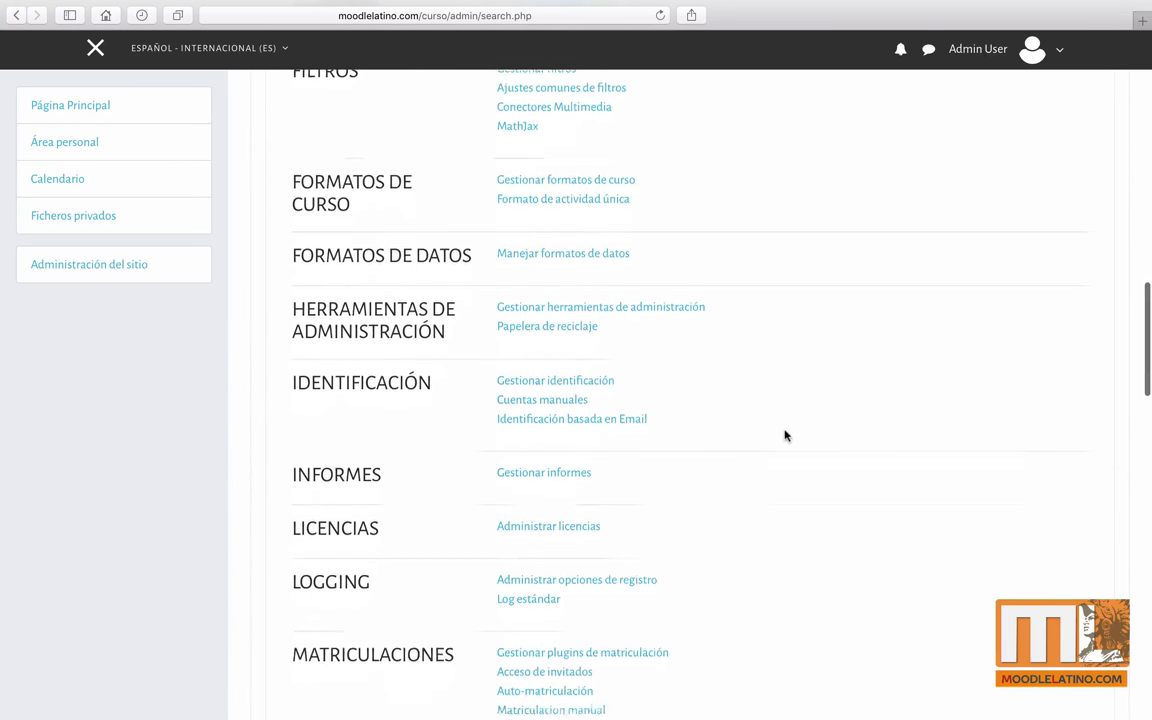
scroll(785, 435, down, 3)
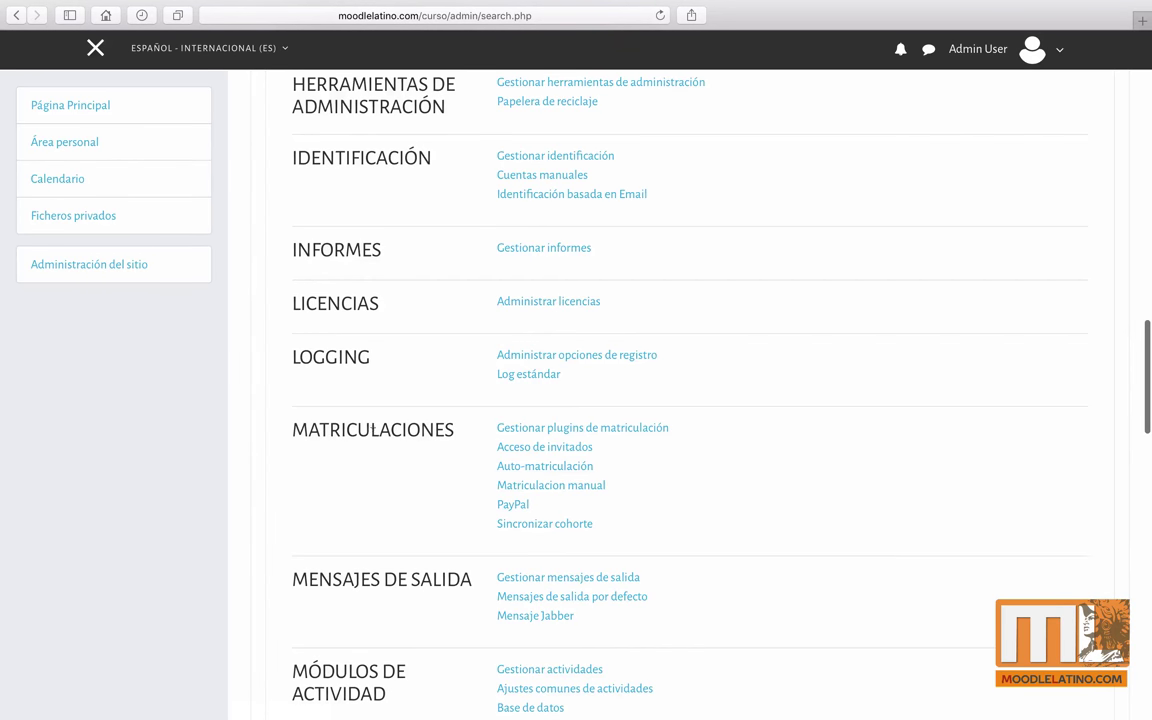
click(632, 430)
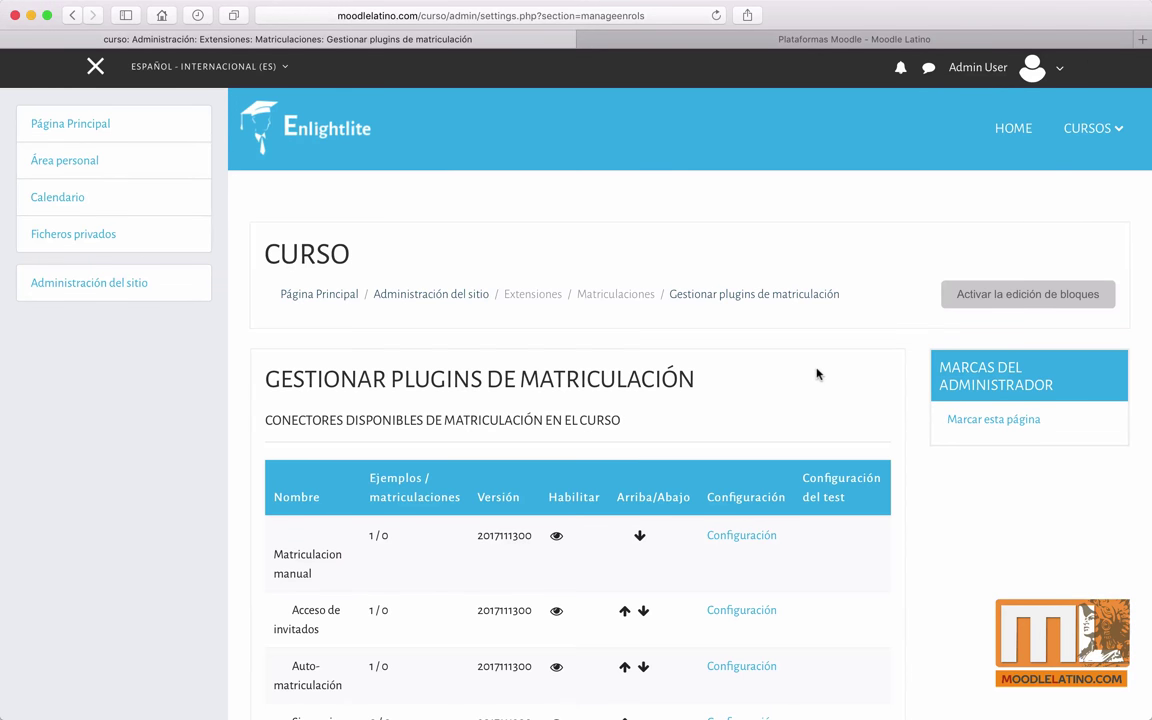
Enable the PayPal plugin in the list of available course enrolment plugins.
scroll(816, 374, down, 3)
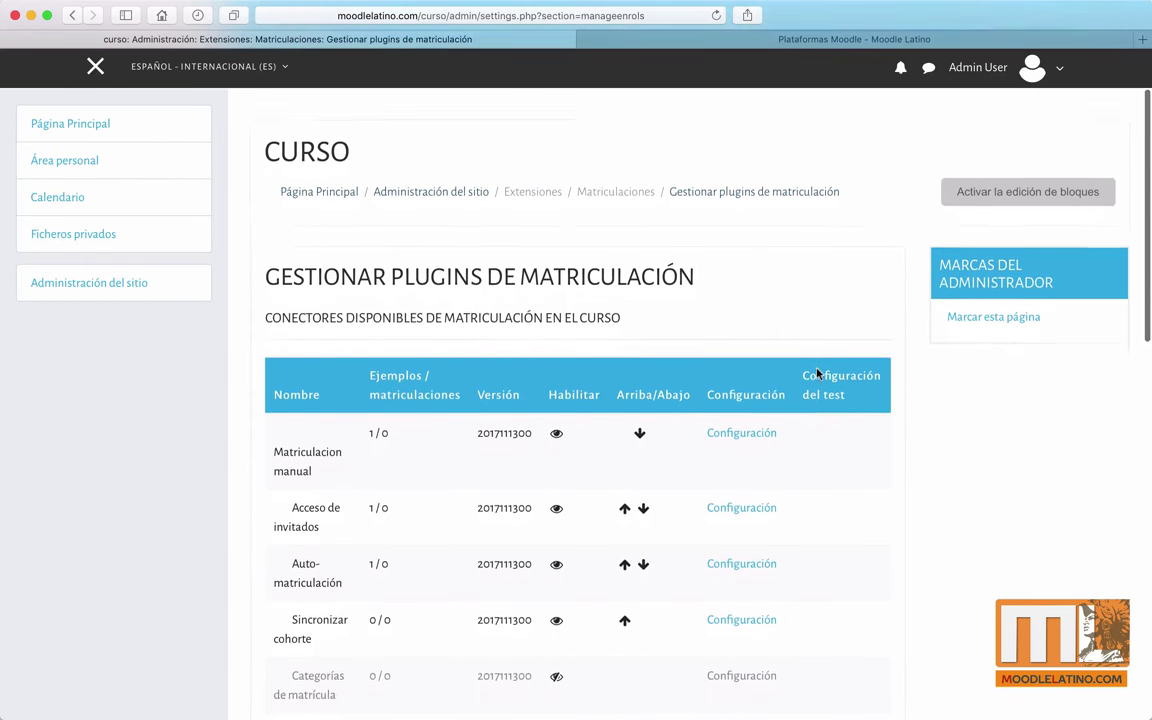
scroll(816, 374, down, 2)
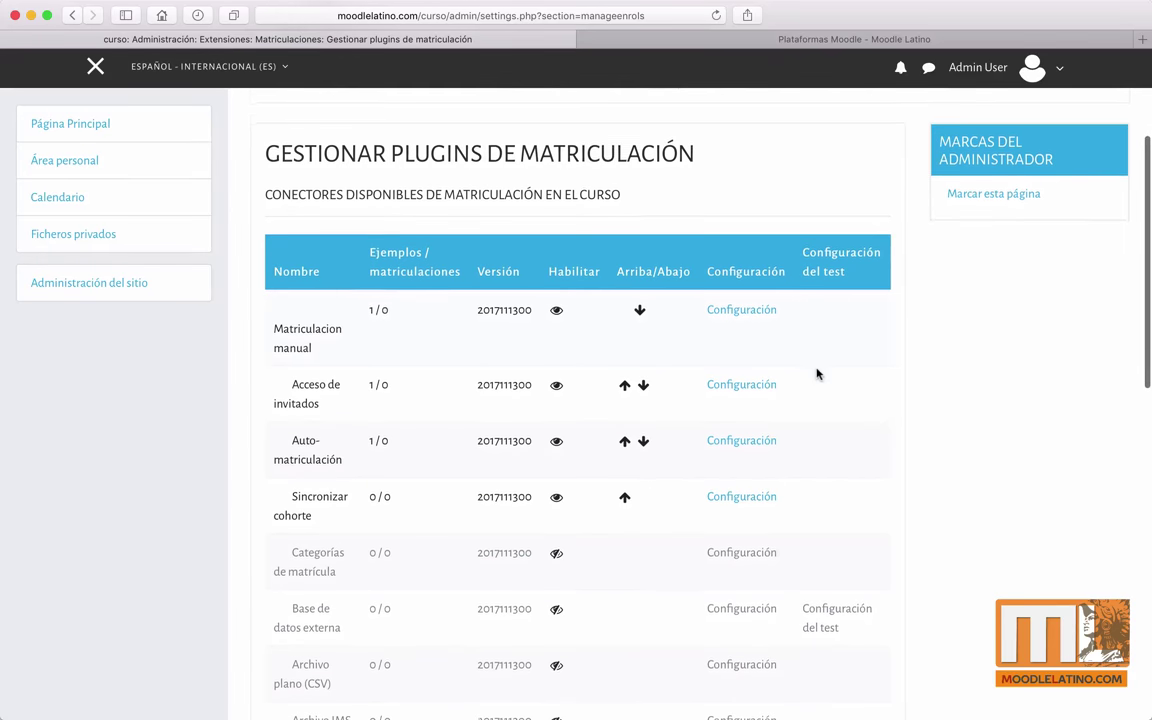
scroll(816, 374, down, 2)
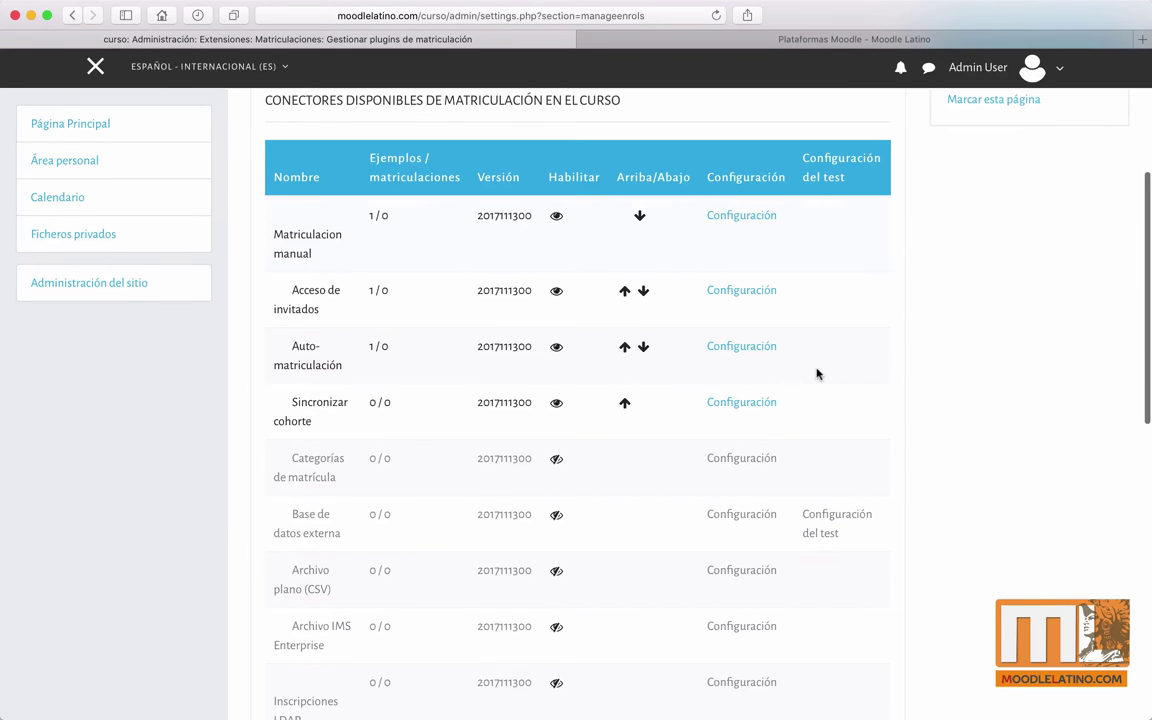
scroll(816, 374, down, 3)
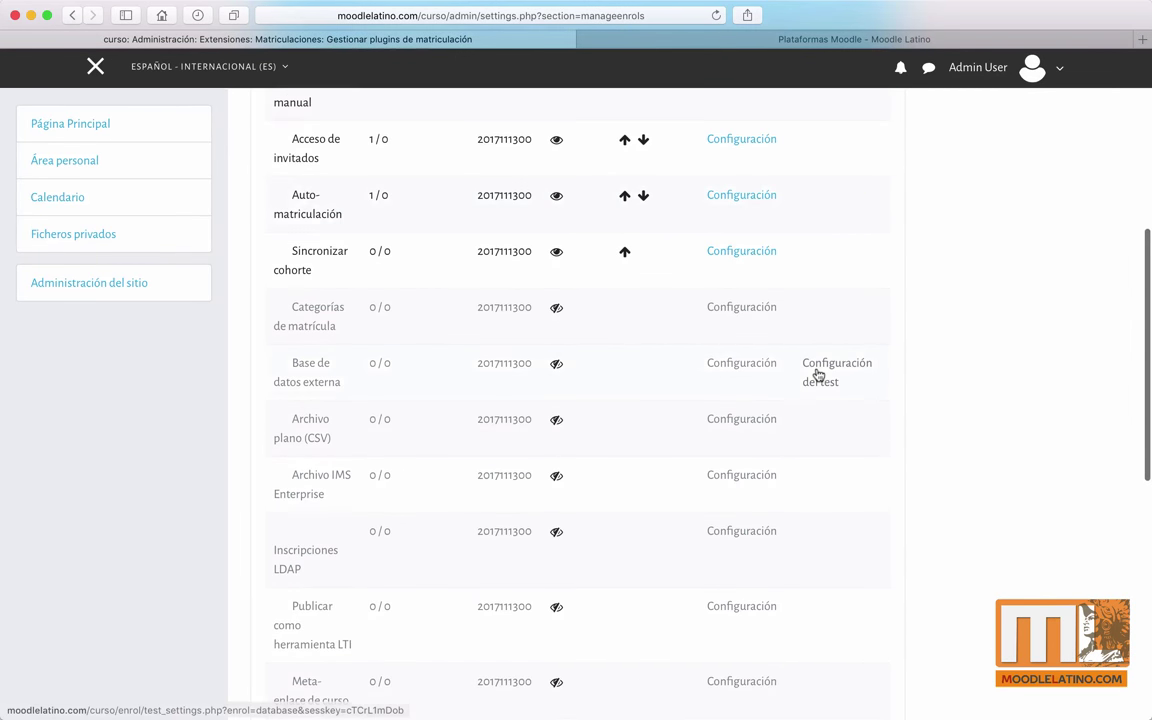
scroll(817, 375, down, 5)
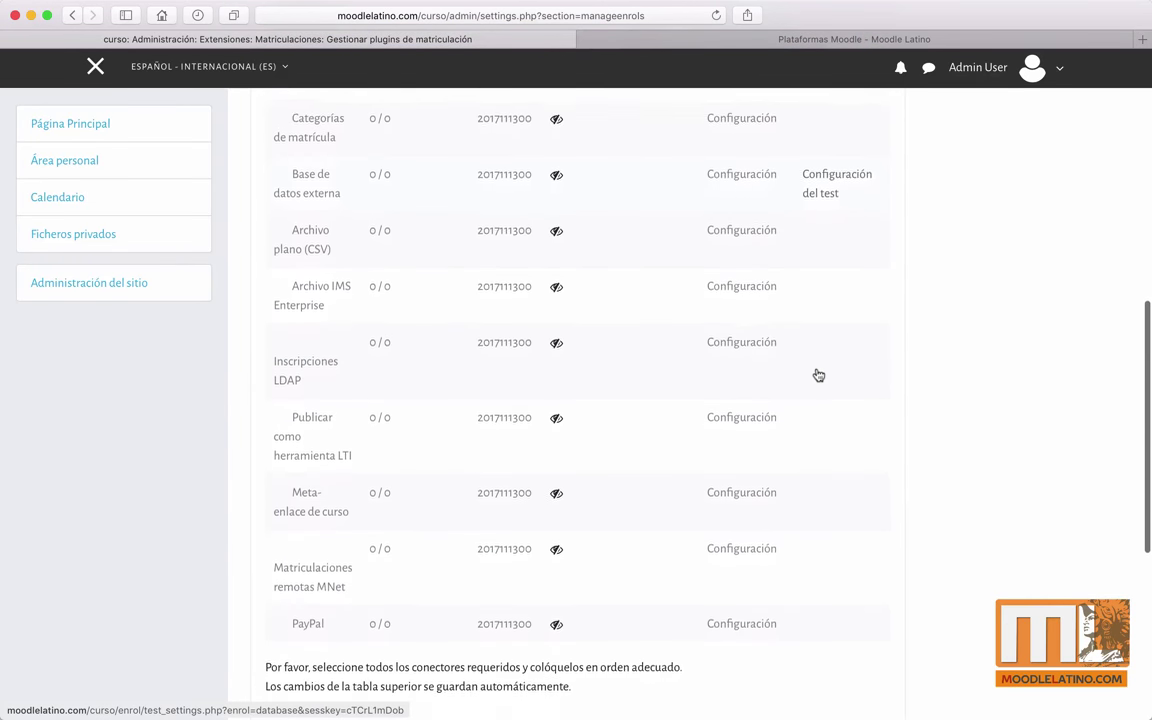
scroll(818, 375, down, 1)
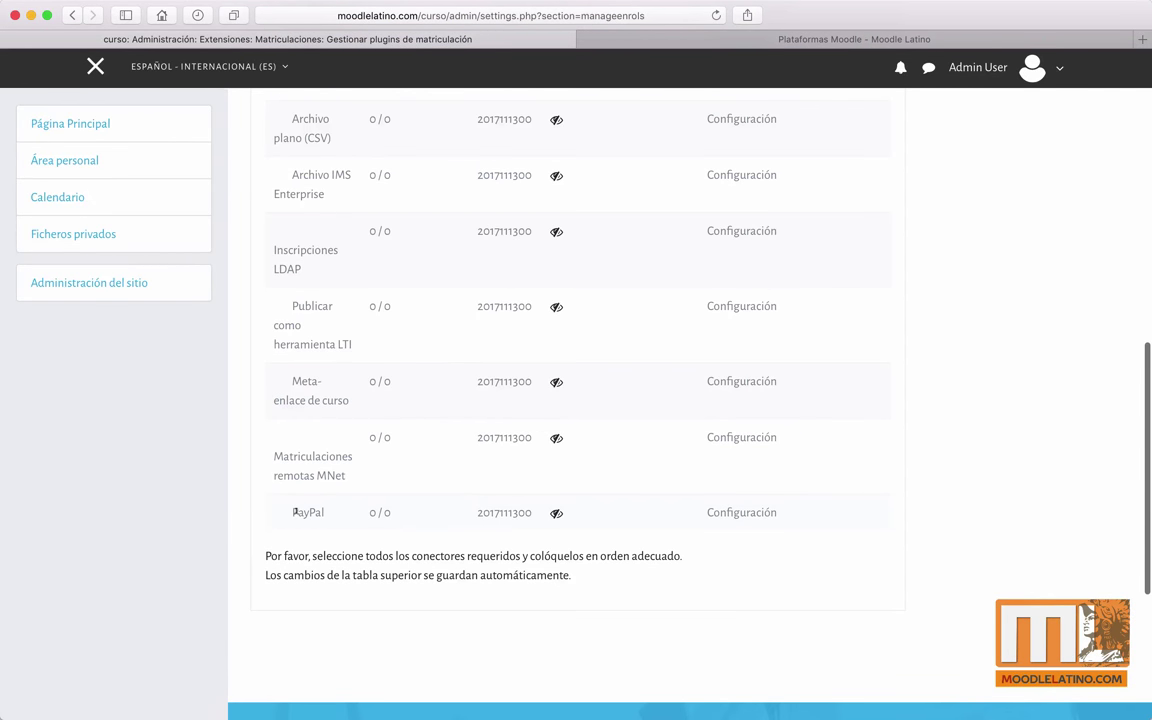
click(557, 515)
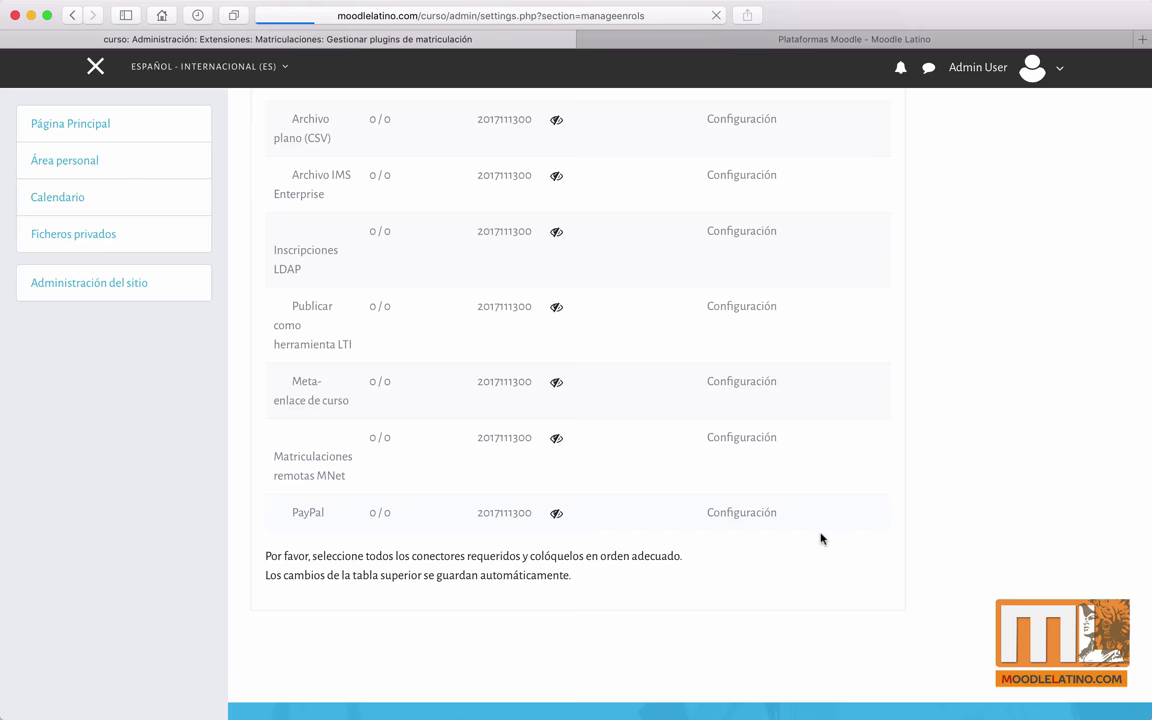
Open the PayPal enrolment plugin's configuration and its PayPal business email field.
scroll(820, 538, down, 5)
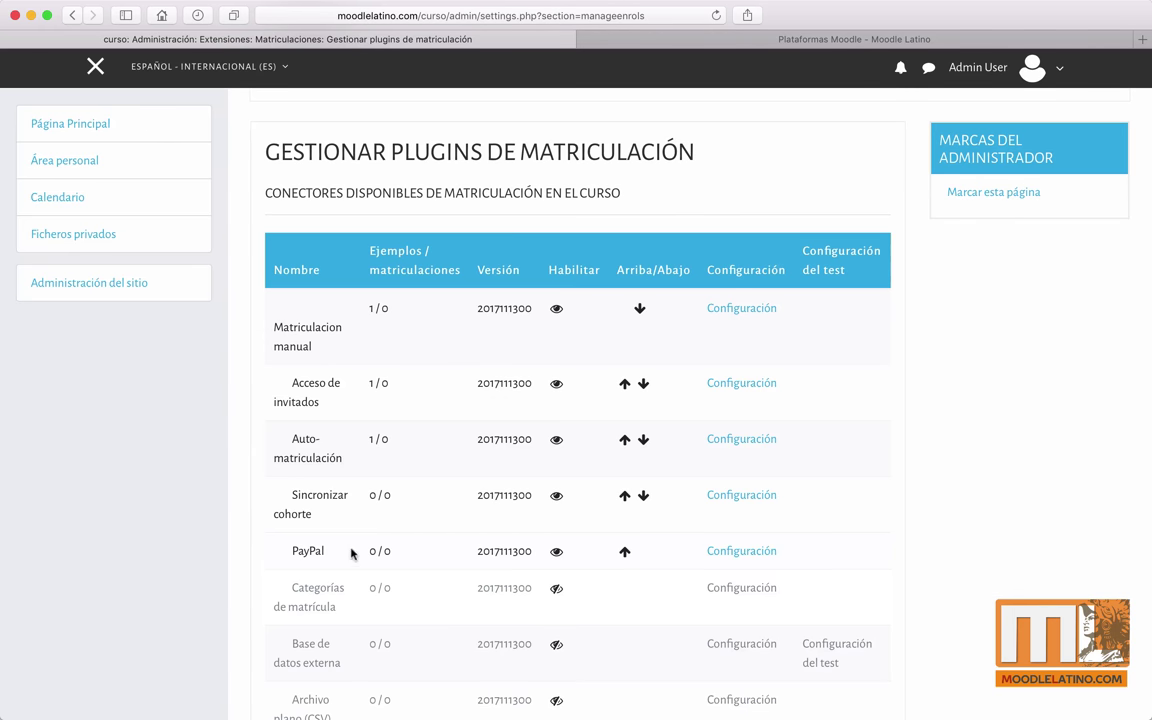
click(745, 553)
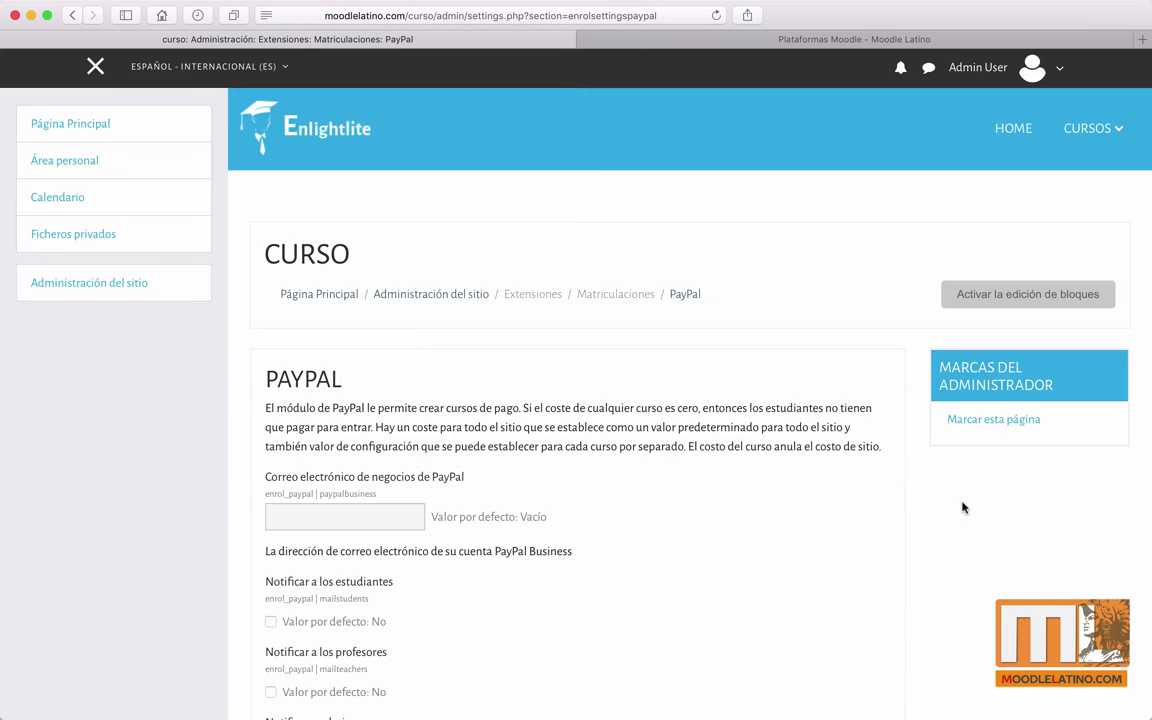
scroll(962, 507, down, 3)
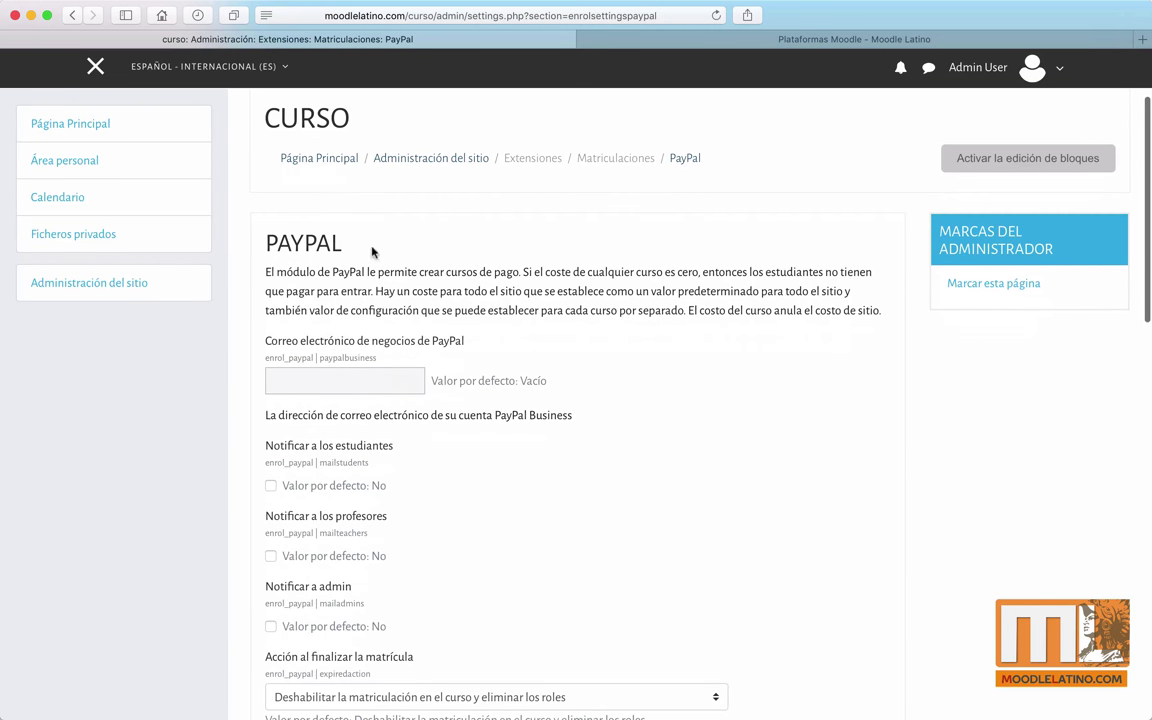
click(320, 376)
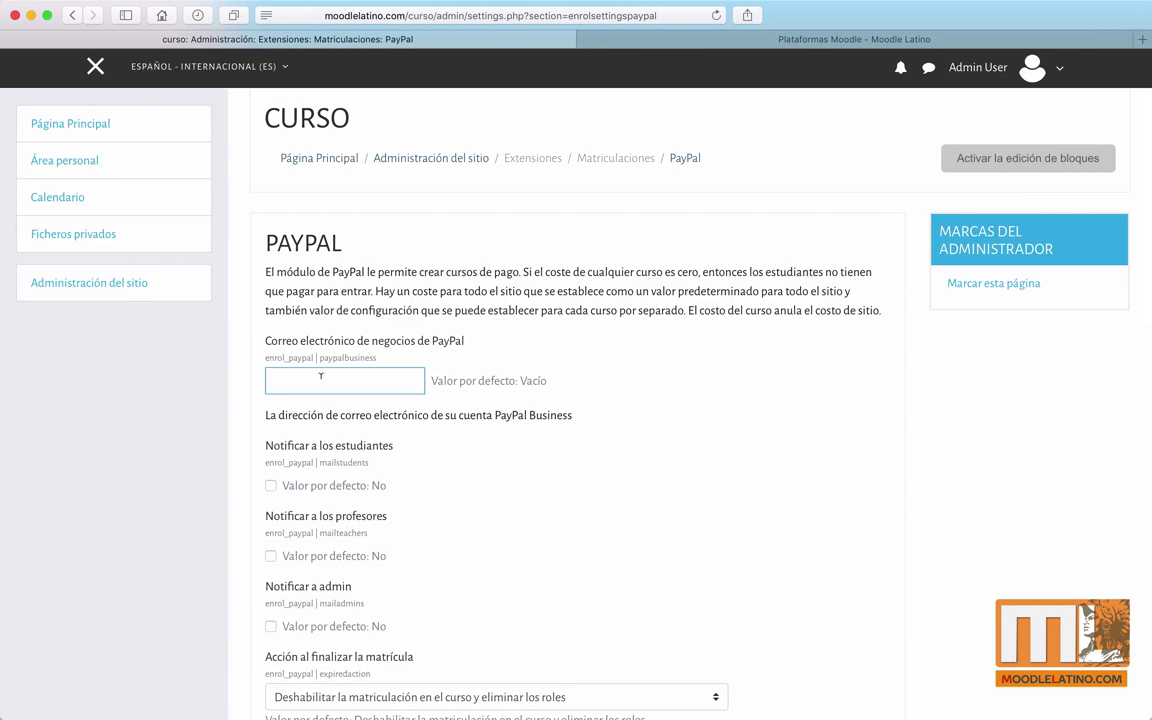
Open the PayPal website in a new browser tab and submit its sign-in form with the saved account credentials.
key(super+t)
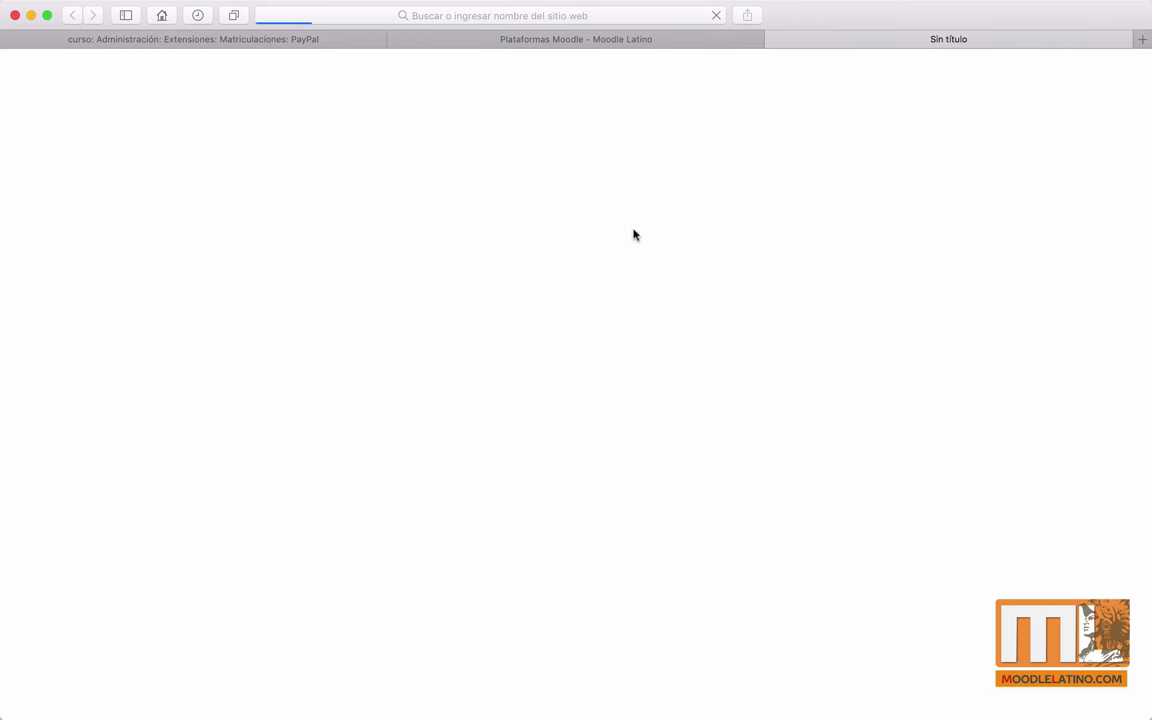
click(566, 16)
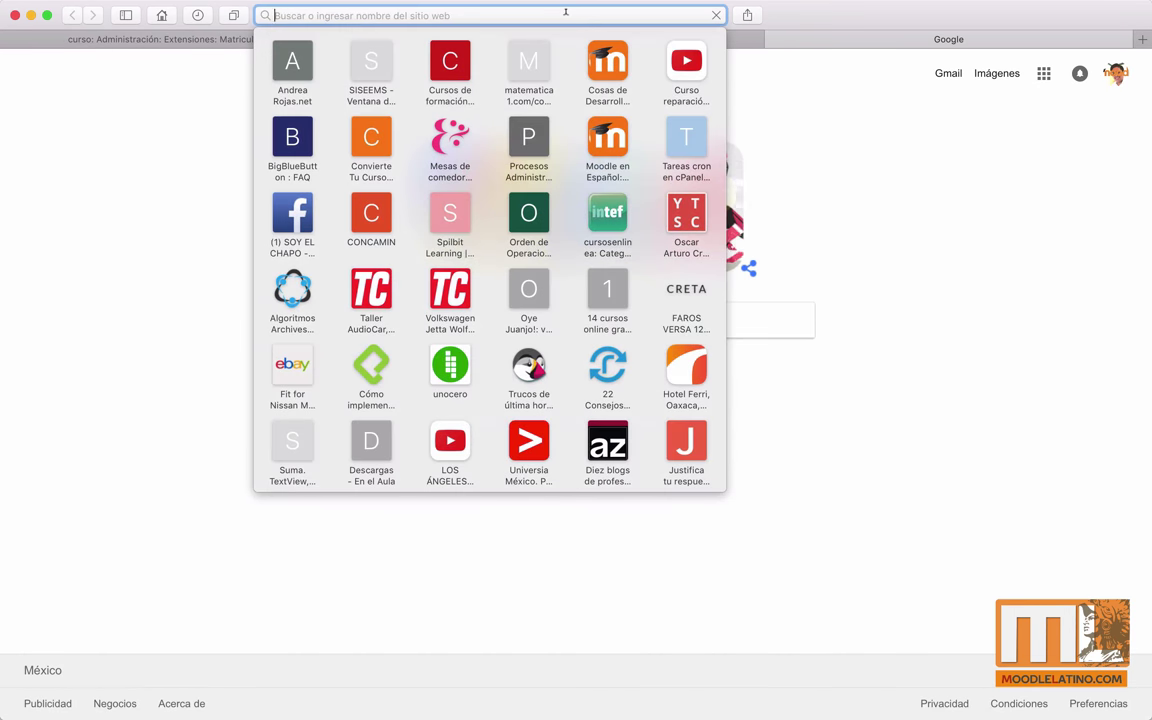
text(pay)
key(Return)
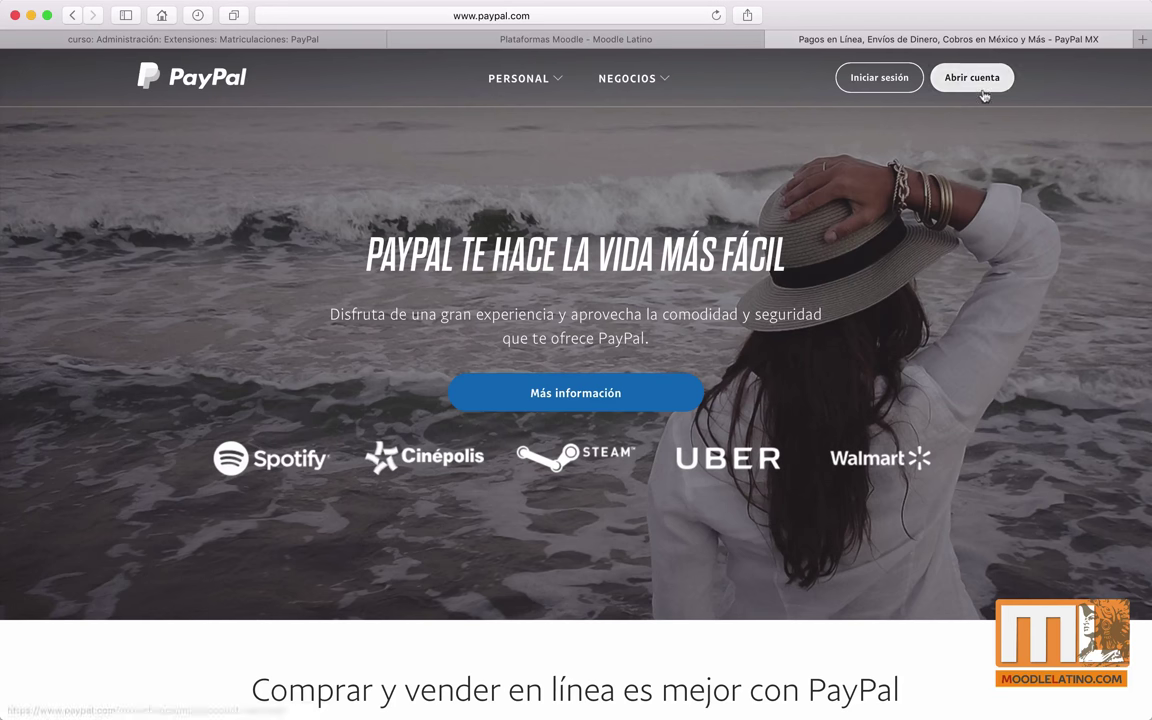
click(886, 82)
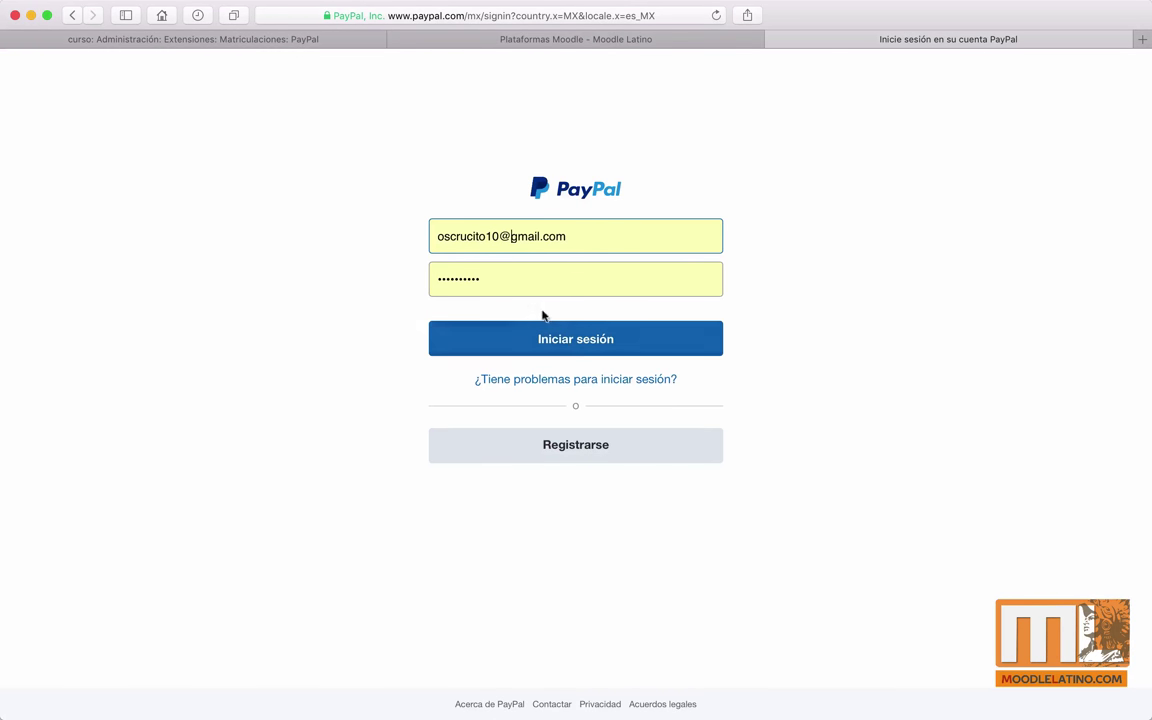
click(562, 342)
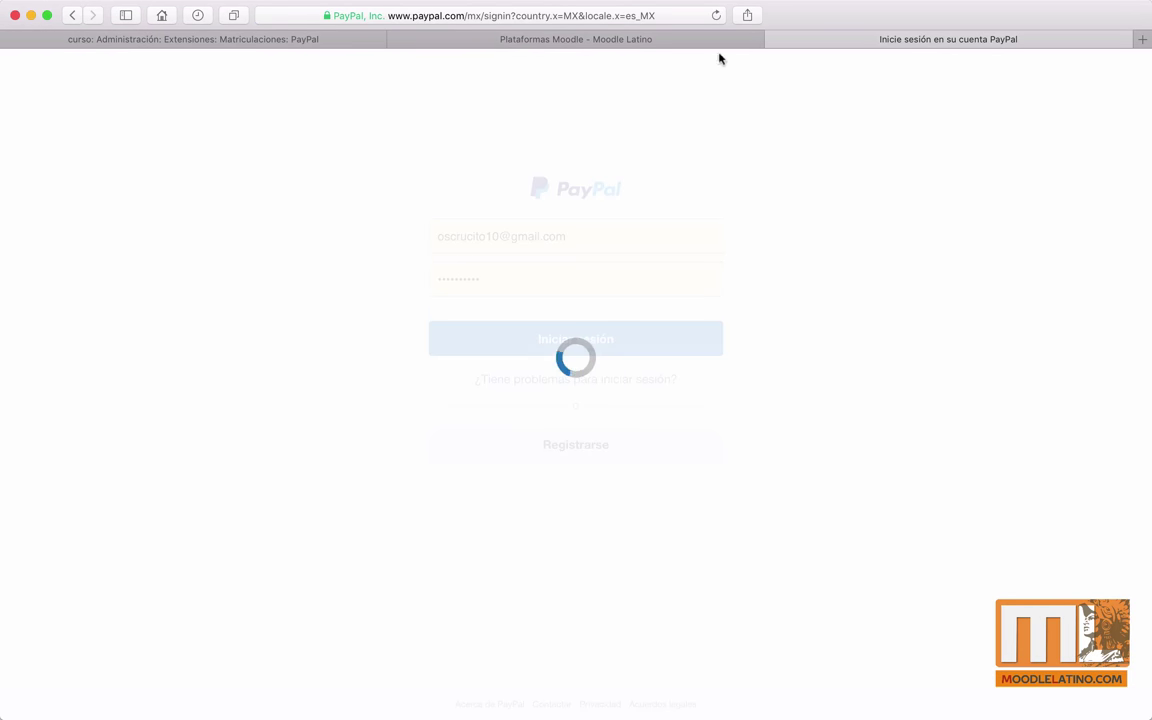
Return to the Moodle PayPal settings and fill in the PayPal business email with the account's e-mail address.
click(658, 44)
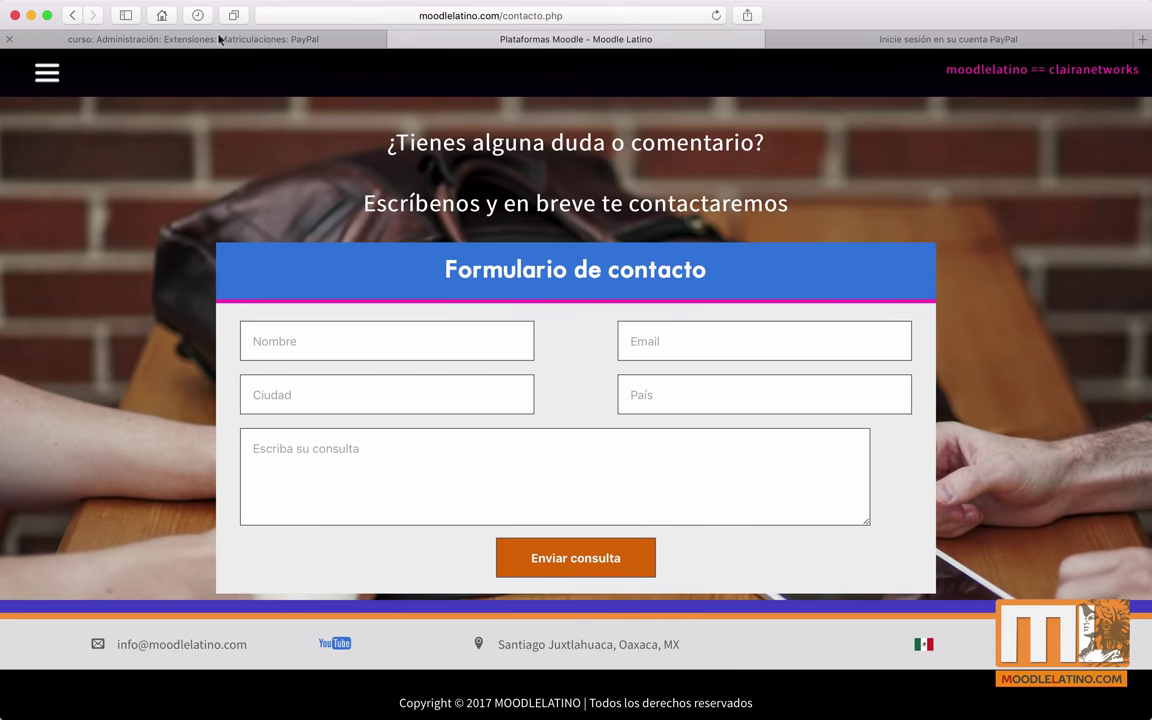
click(188, 39)
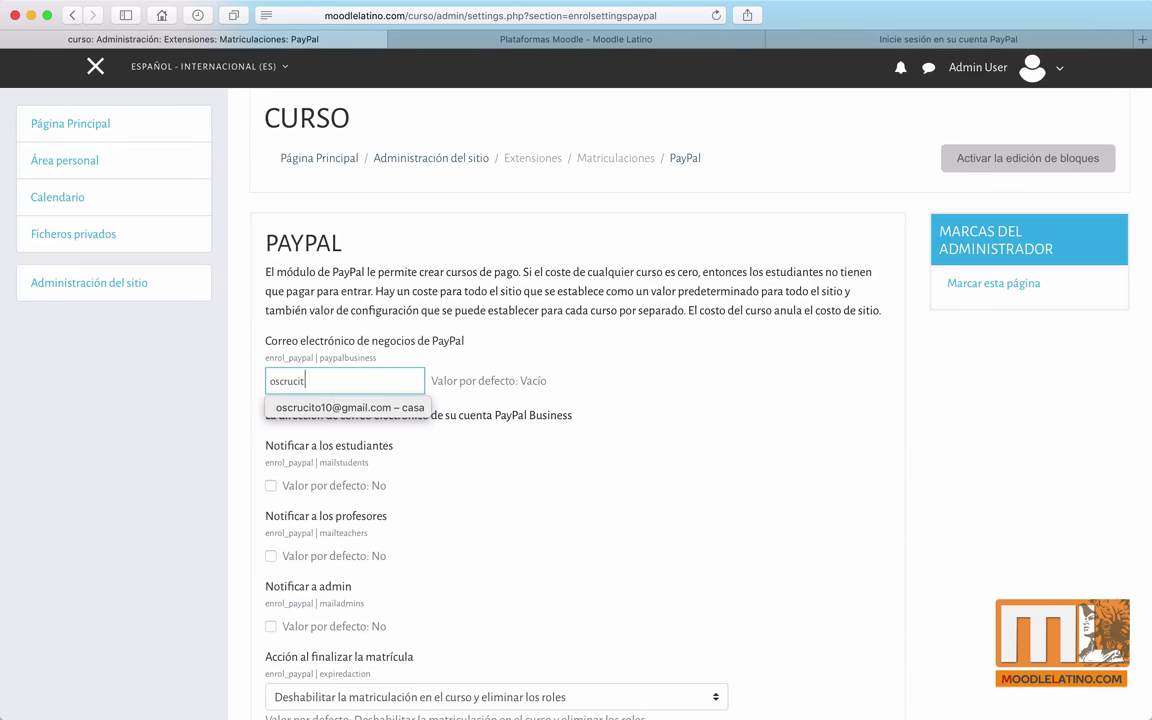
text(scrucit)
click(334, 406)
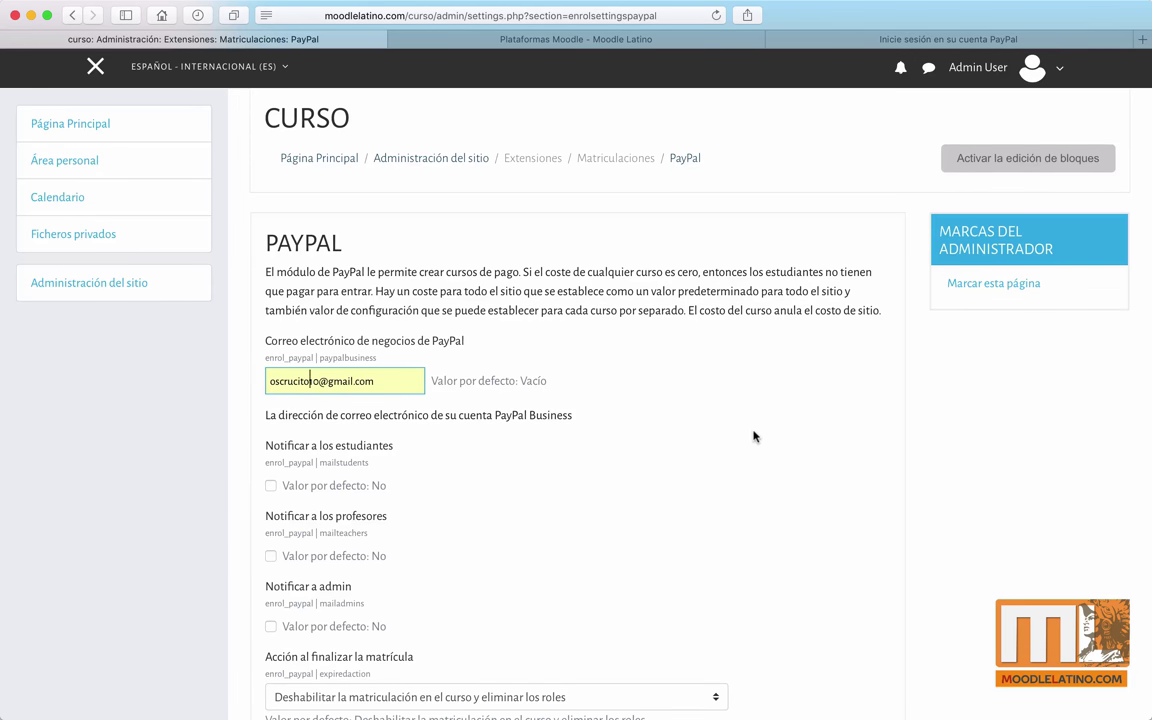
Enable the PayPal enrolment notifications for students, teachers and the admin.
scroll(754, 436, down, 3)
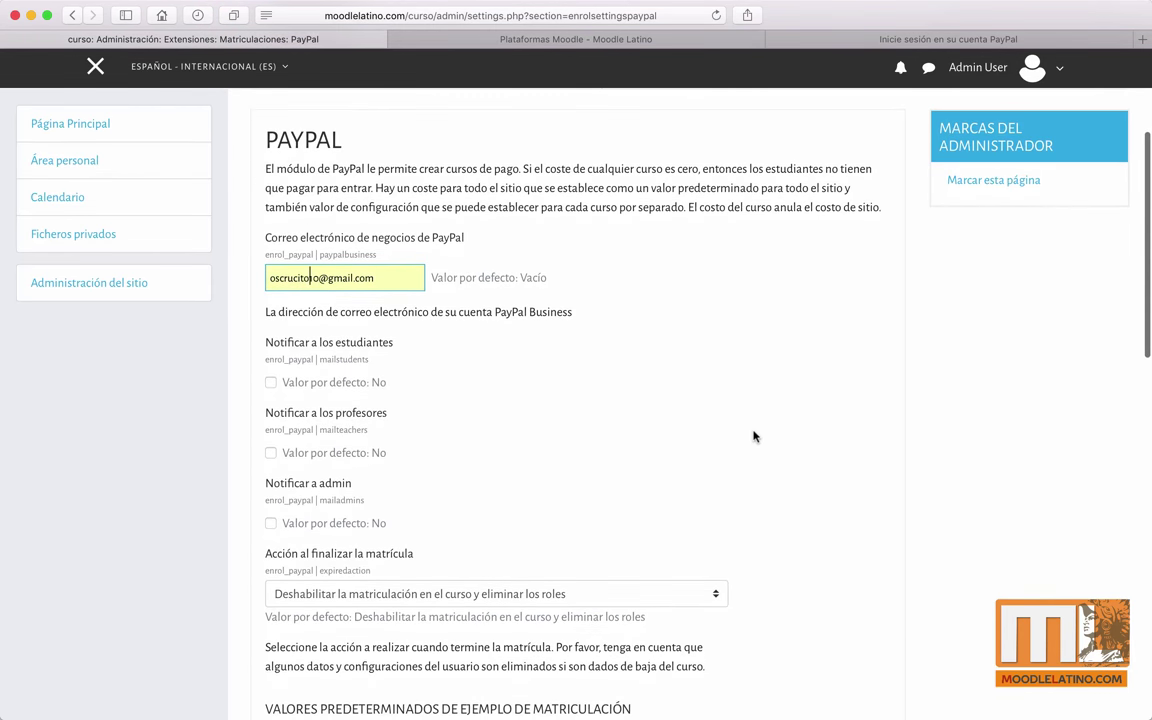
scroll(754, 436, down, 2)
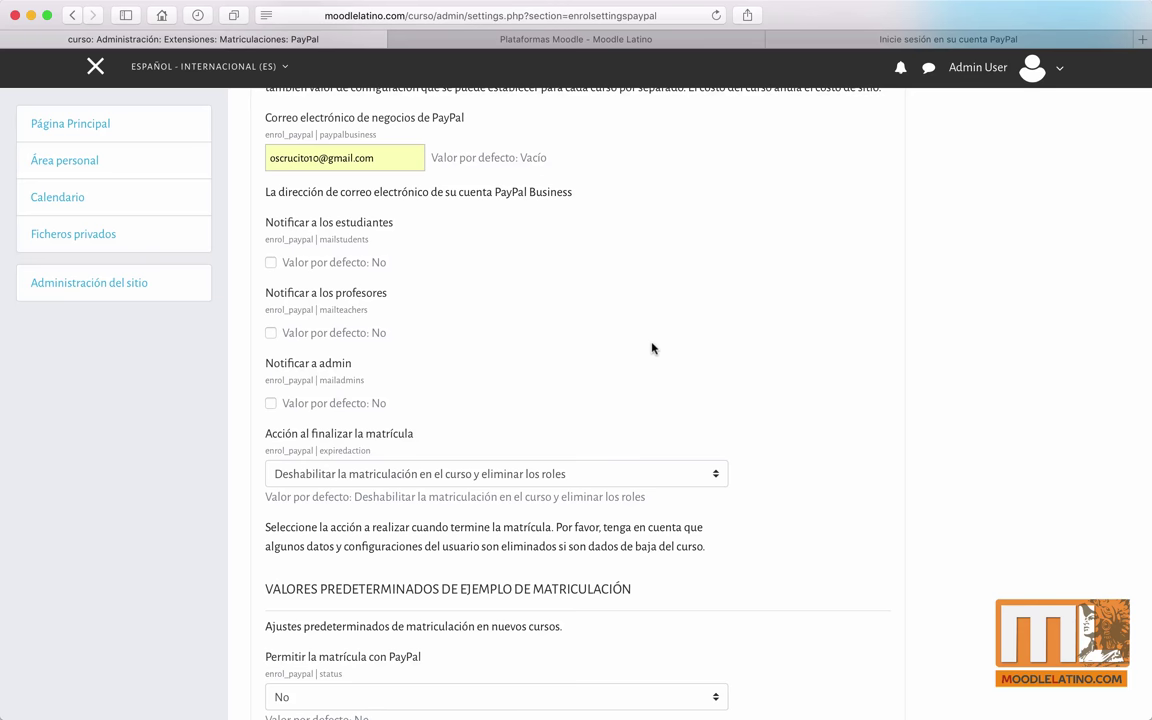
click(270, 264)
scroll(537, 360, down, 1)
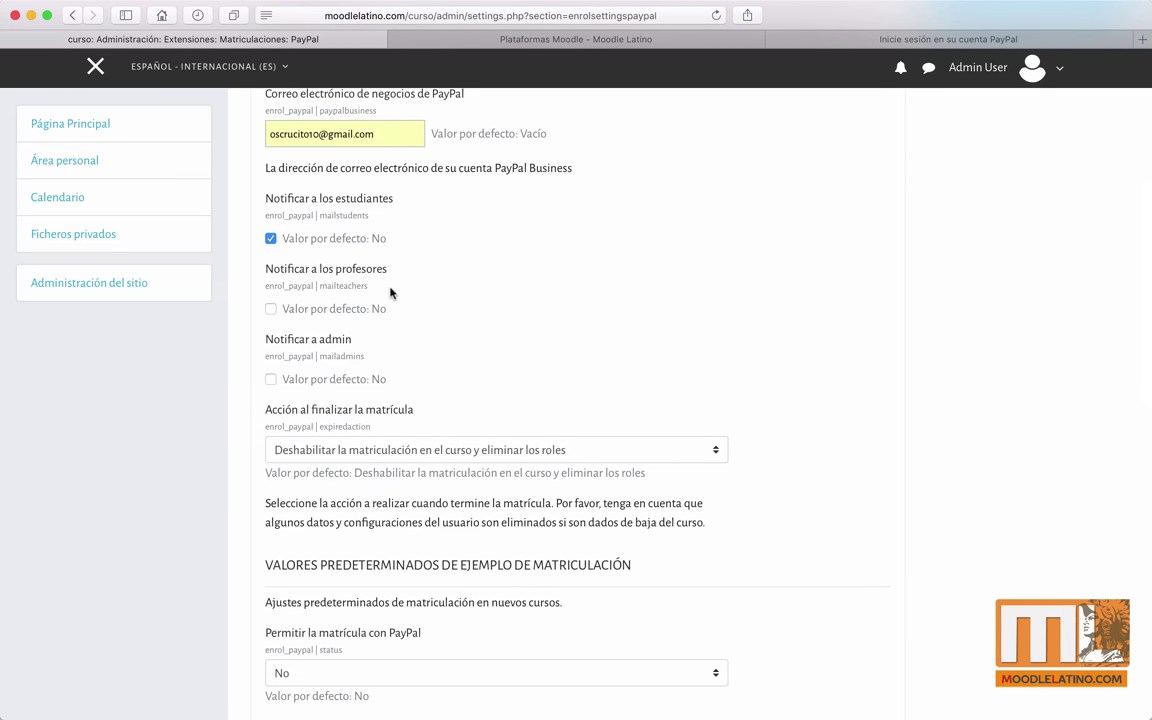
click(269, 310)
scroll(671, 368, down, 2)
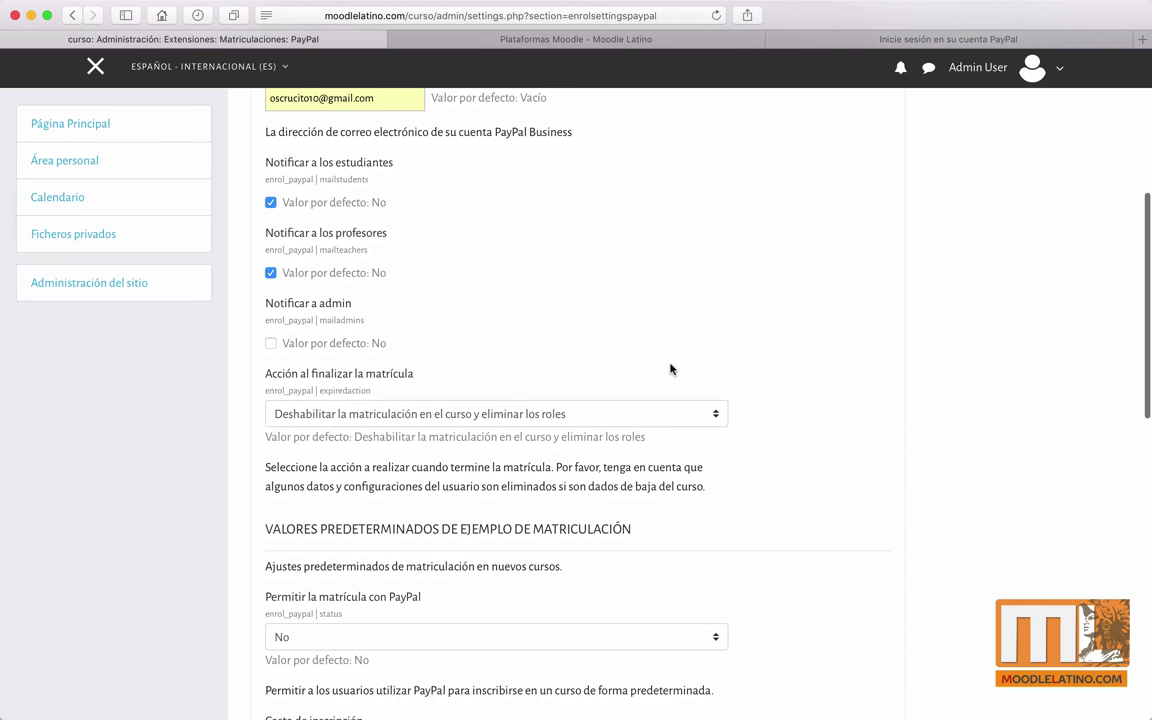
click(270, 345)
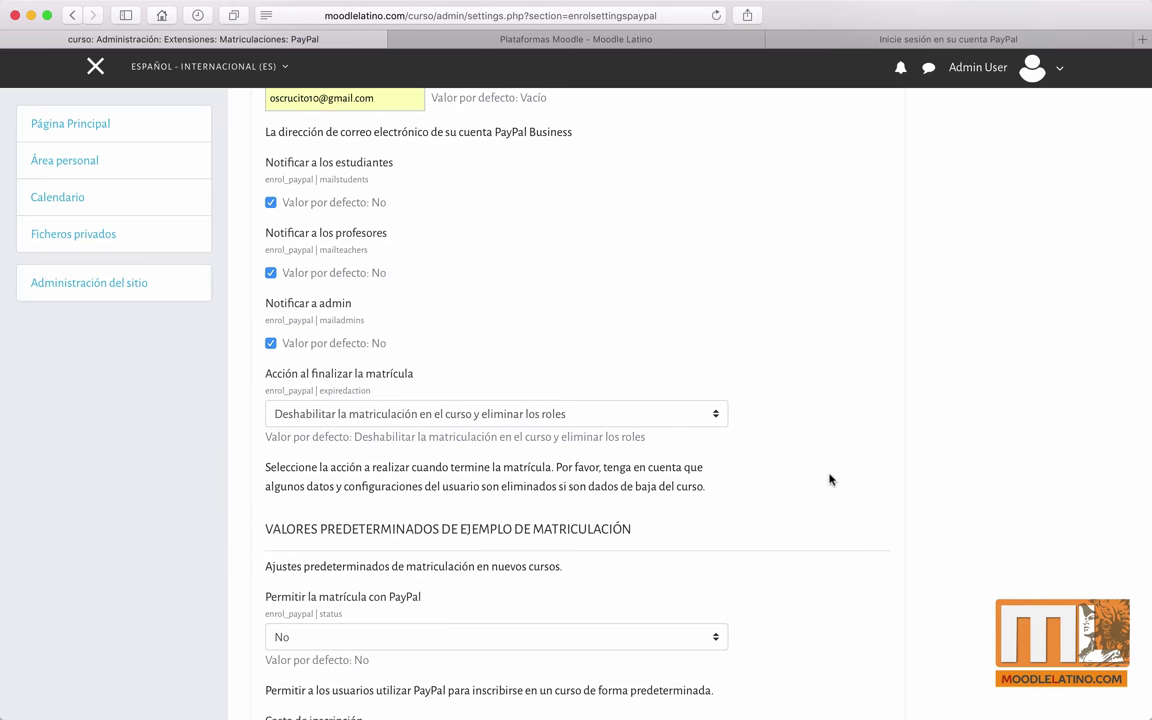
Set Acción al finalizar la matrícula to Dar de baja al usuario del curso.
scroll(862, 440, down, 3)
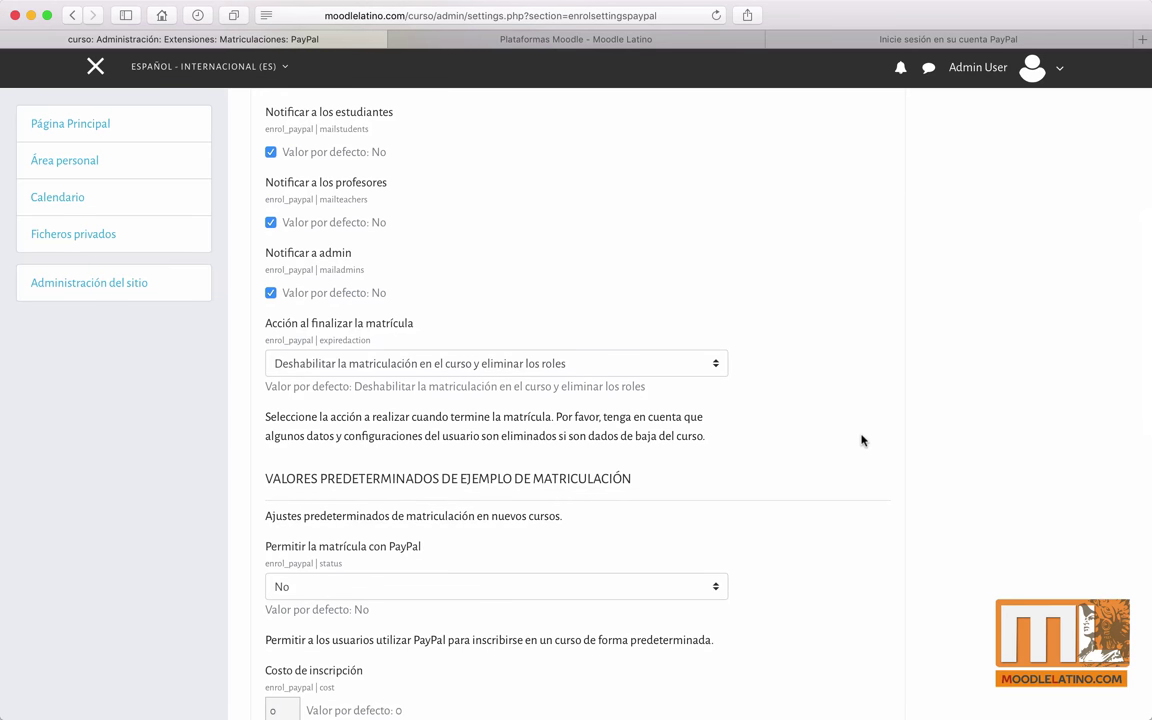
scroll(862, 440, down, 2)
scroll(862, 440, down, 2)
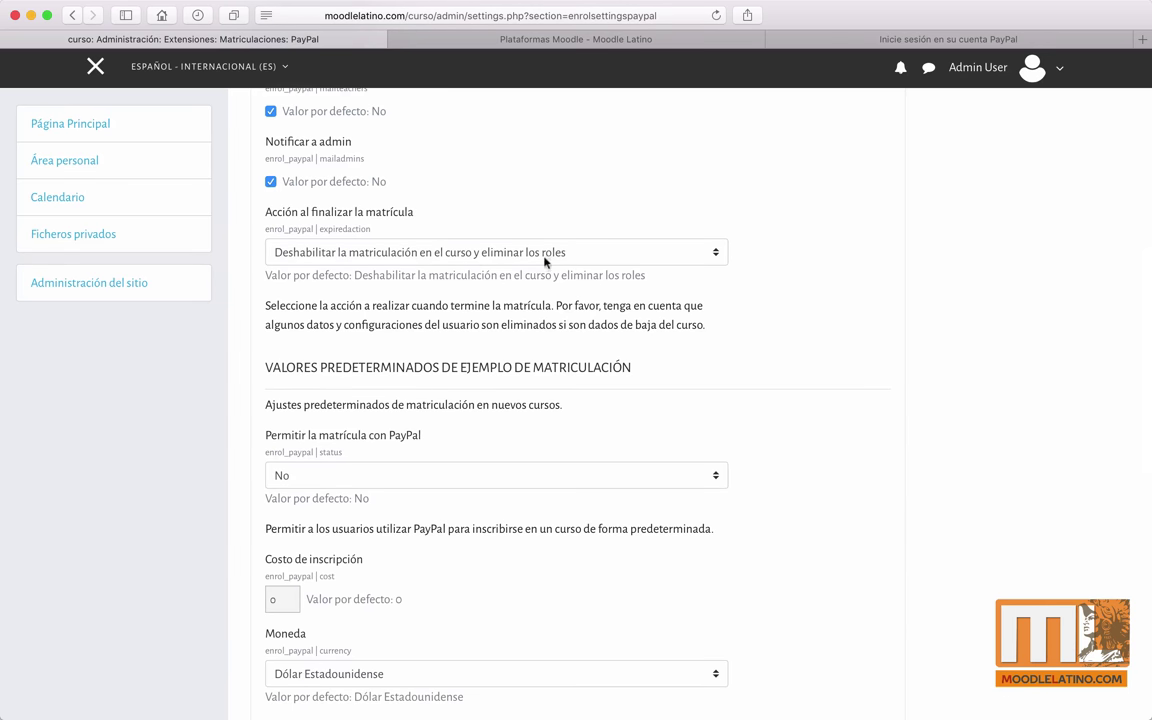
click(717, 255)
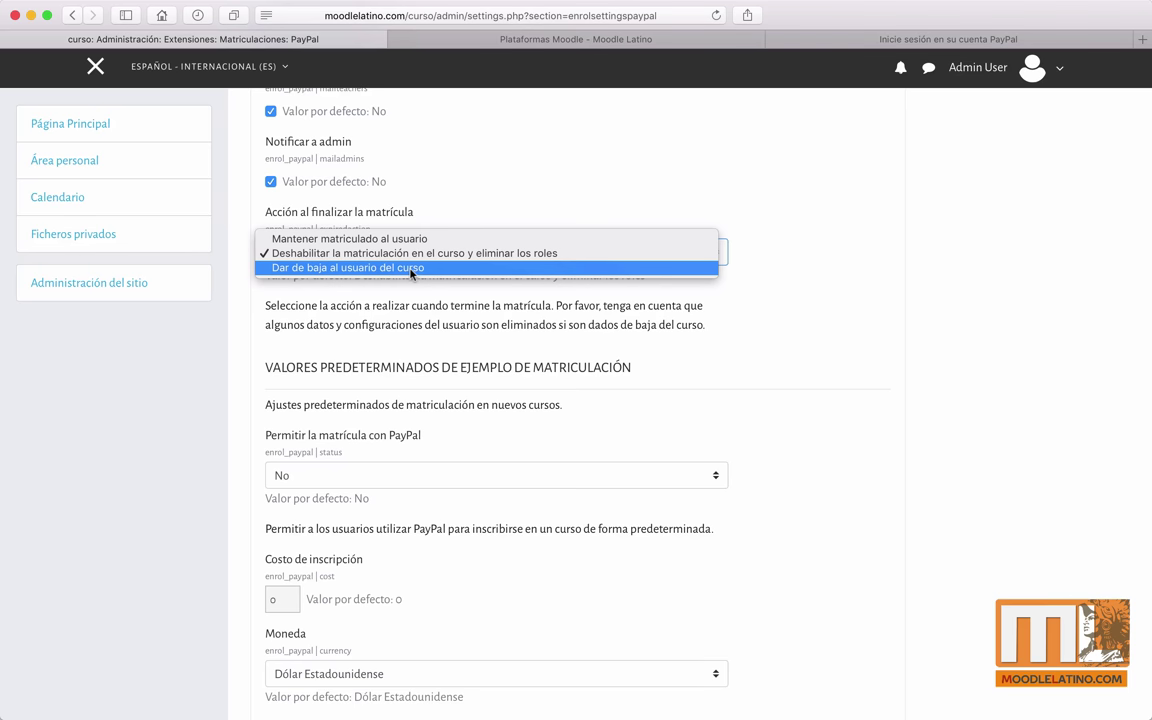
key(Escape)
Set Permitir la matrícula con PayPal to Sí in the default values for new courses.
scroll(342, 316, down, 3)
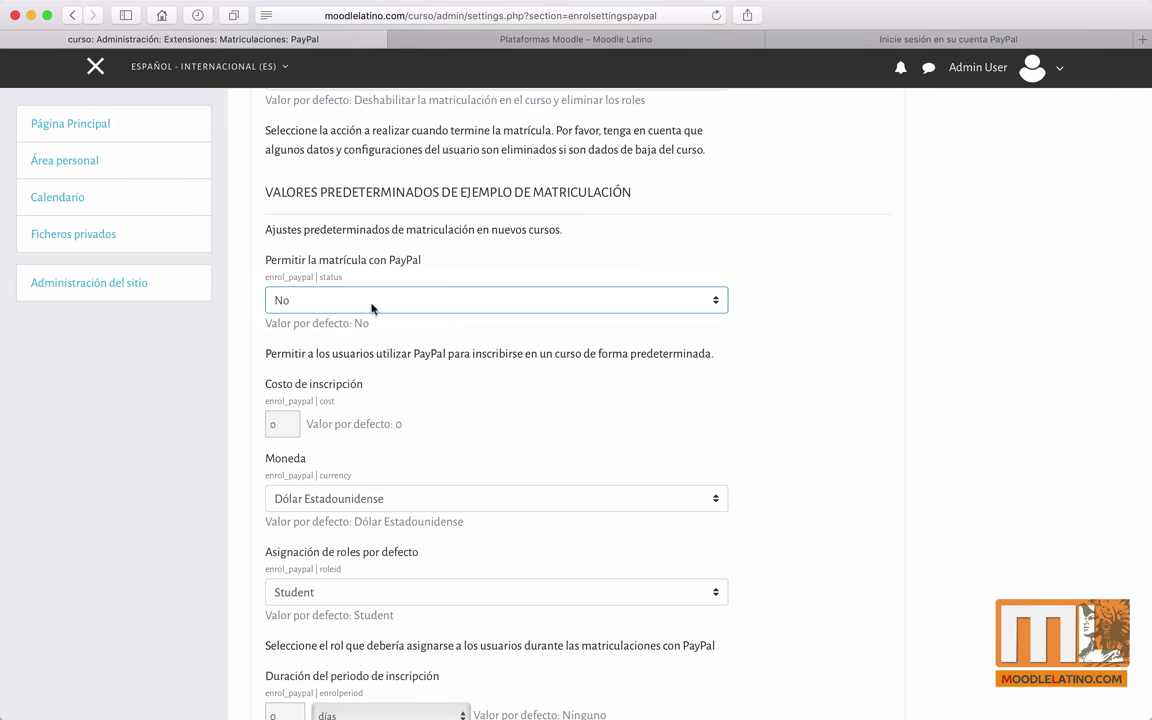
click(348, 307)
click(292, 287)
Set the default enrolment cost, Costo de inscripción, to 100.
scroll(843, 468, down, 2)
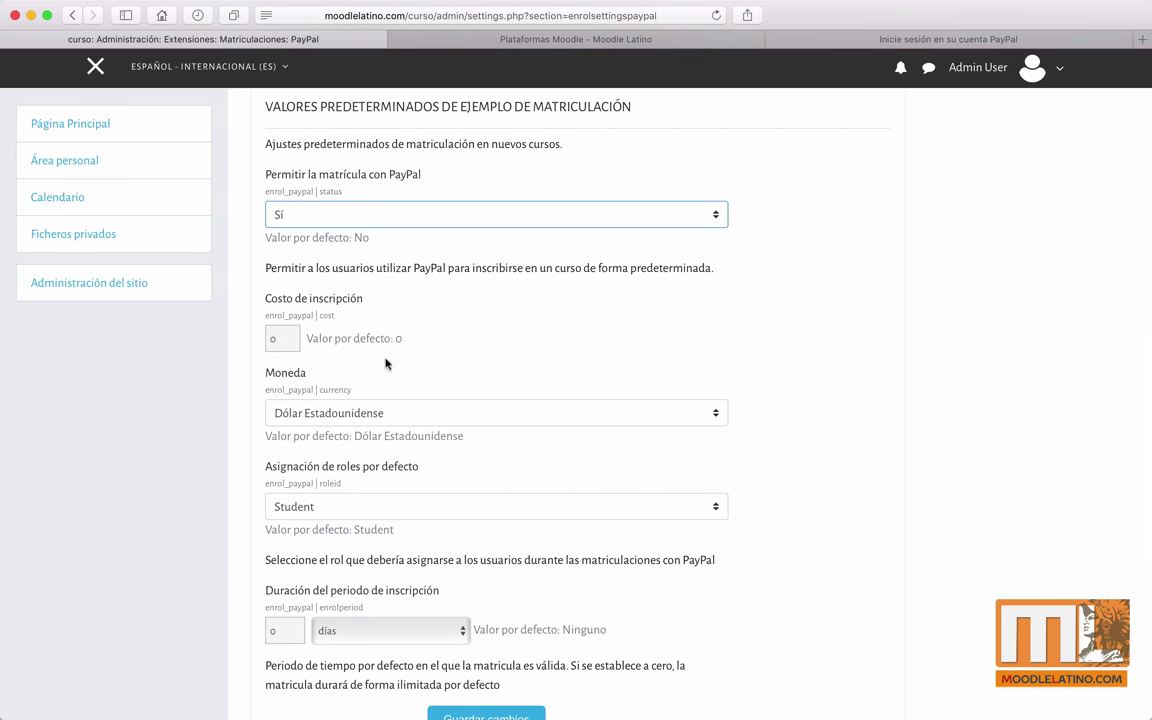
double_click(288, 337)
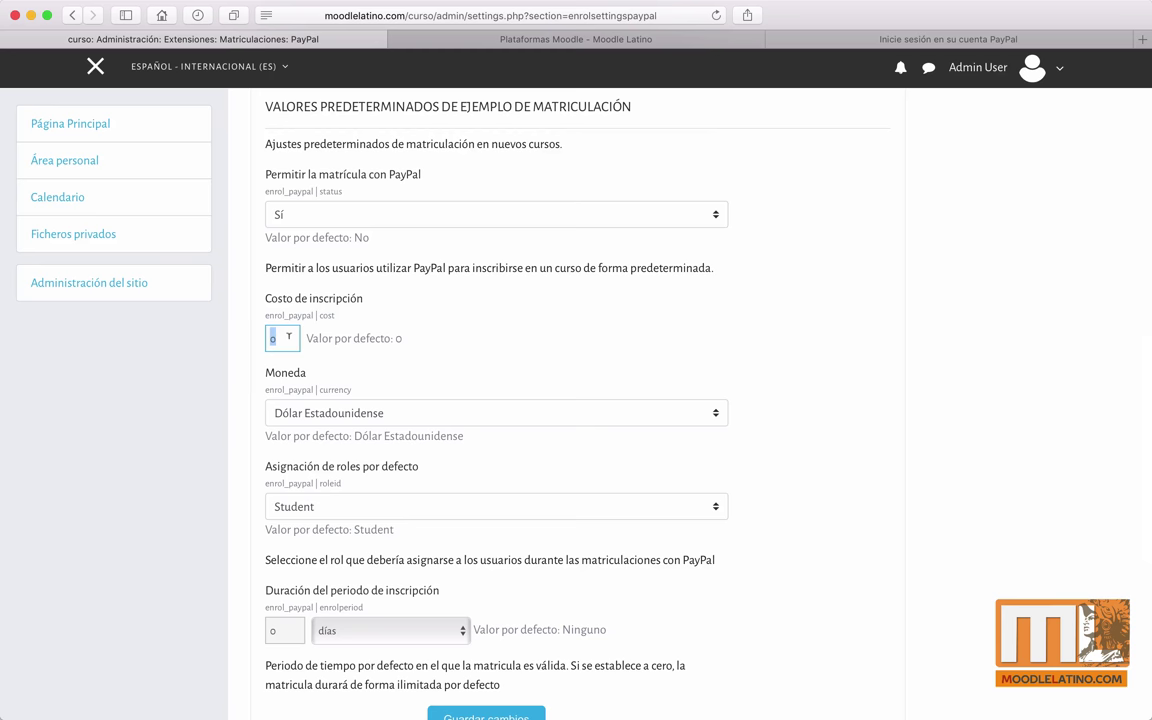
click(361, 338)
double_click(283, 338)
text(100)
scroll(283, 332, down, 1)
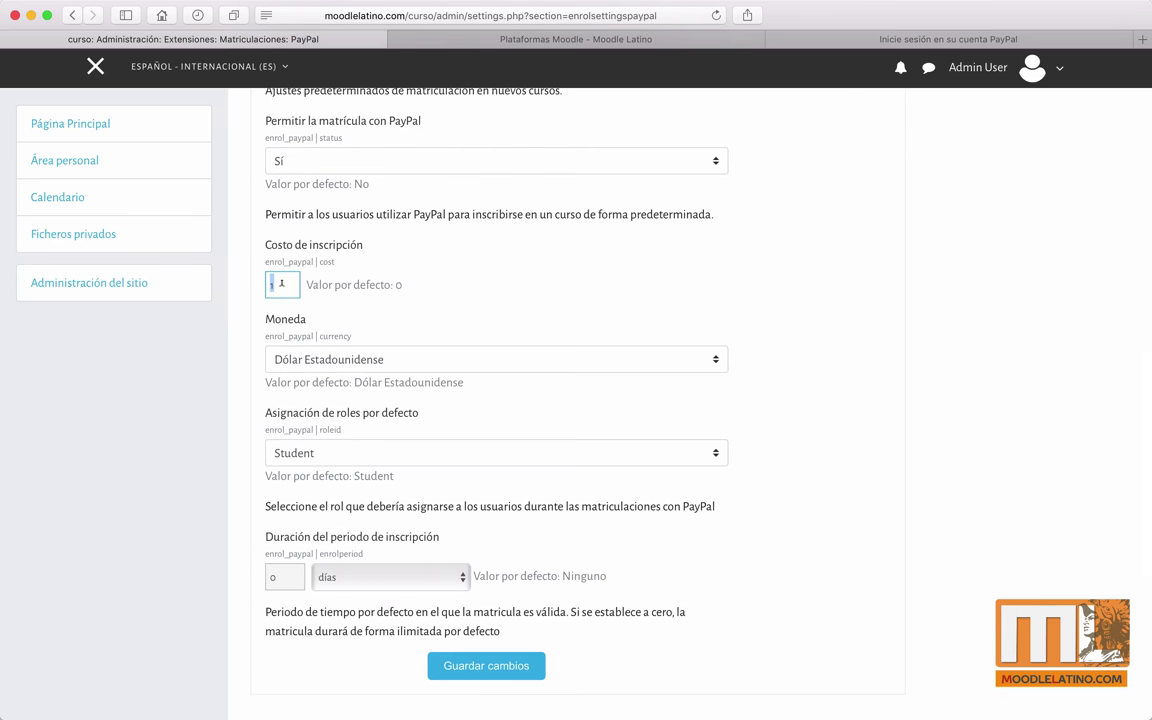
click(478, 283)
Examine the currencies offered under Moneda and the roles offered under Asignación de roles por defecto.
scroll(463, 314, down, 1)
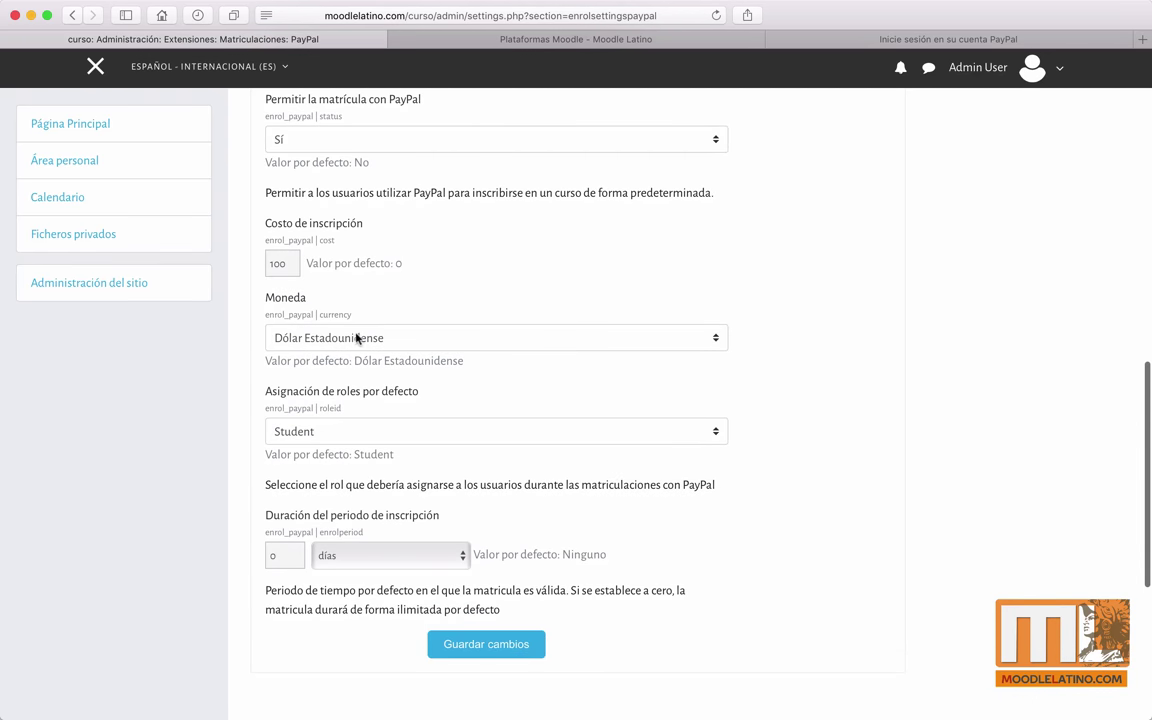
click(300, 340)
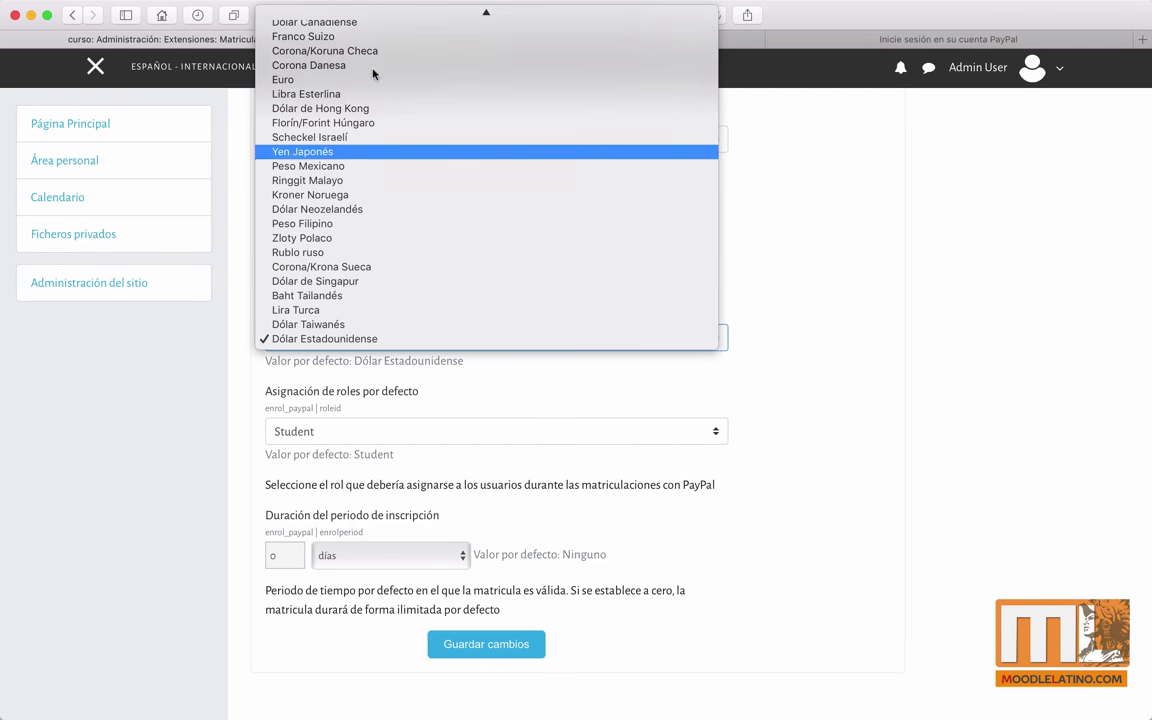
click(375, 362)
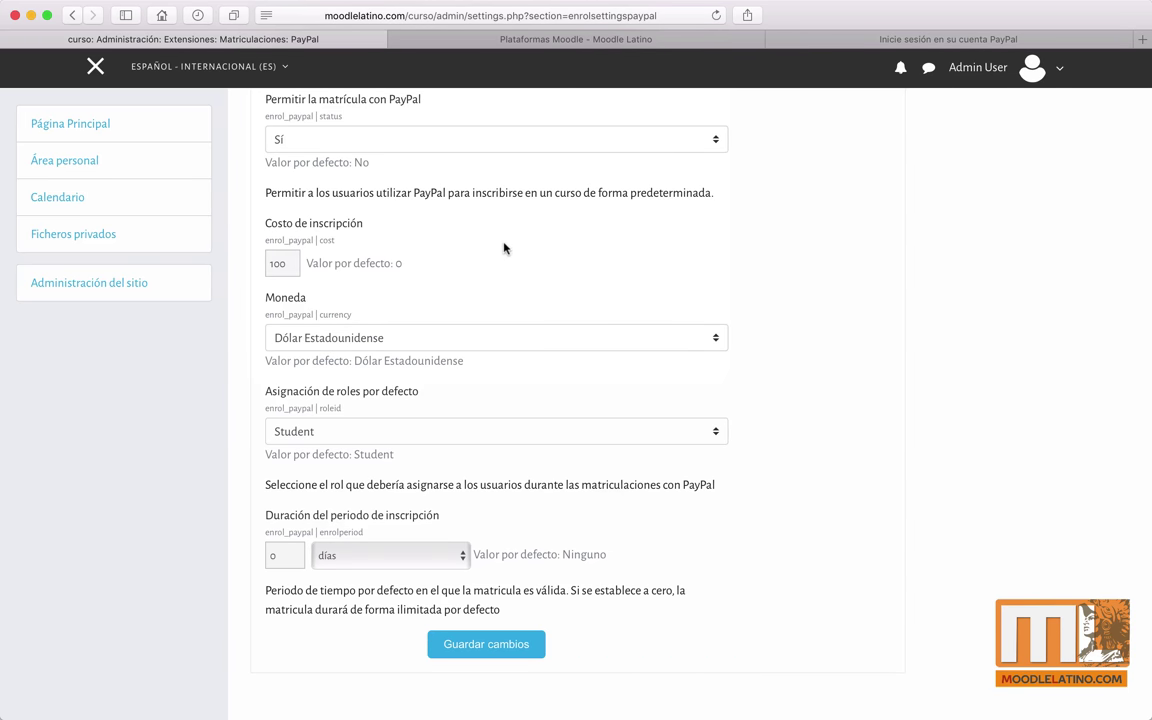
scroll(831, 337, down, 3)
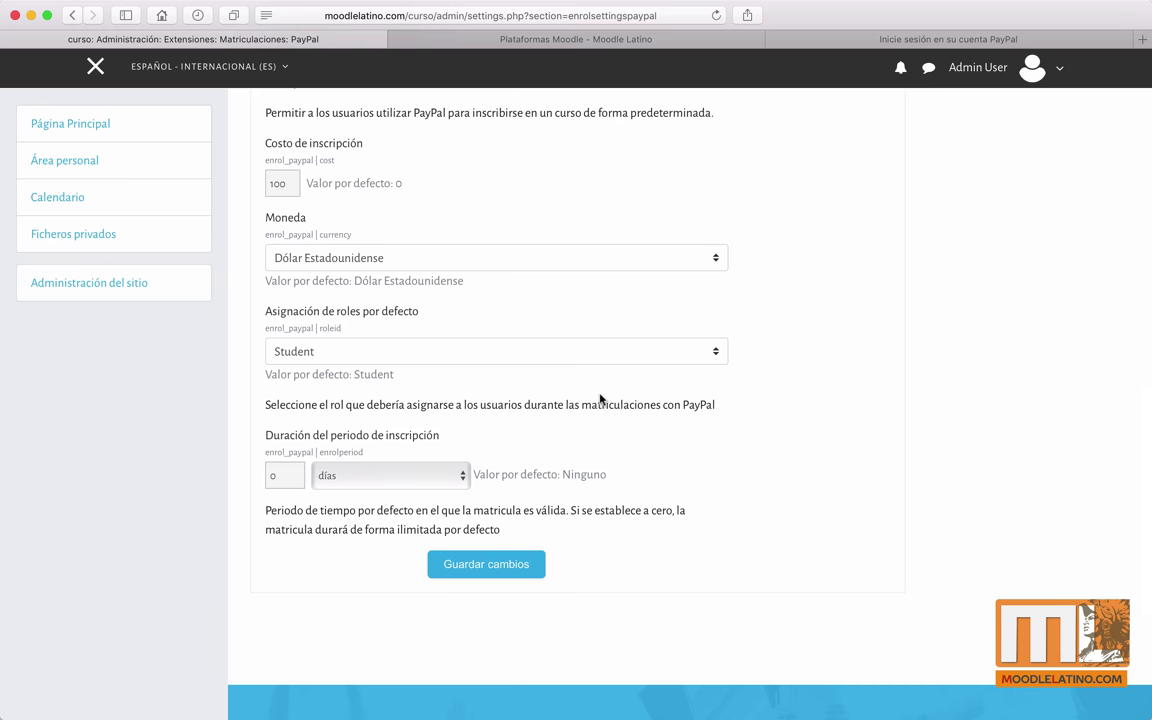
click(431, 352)
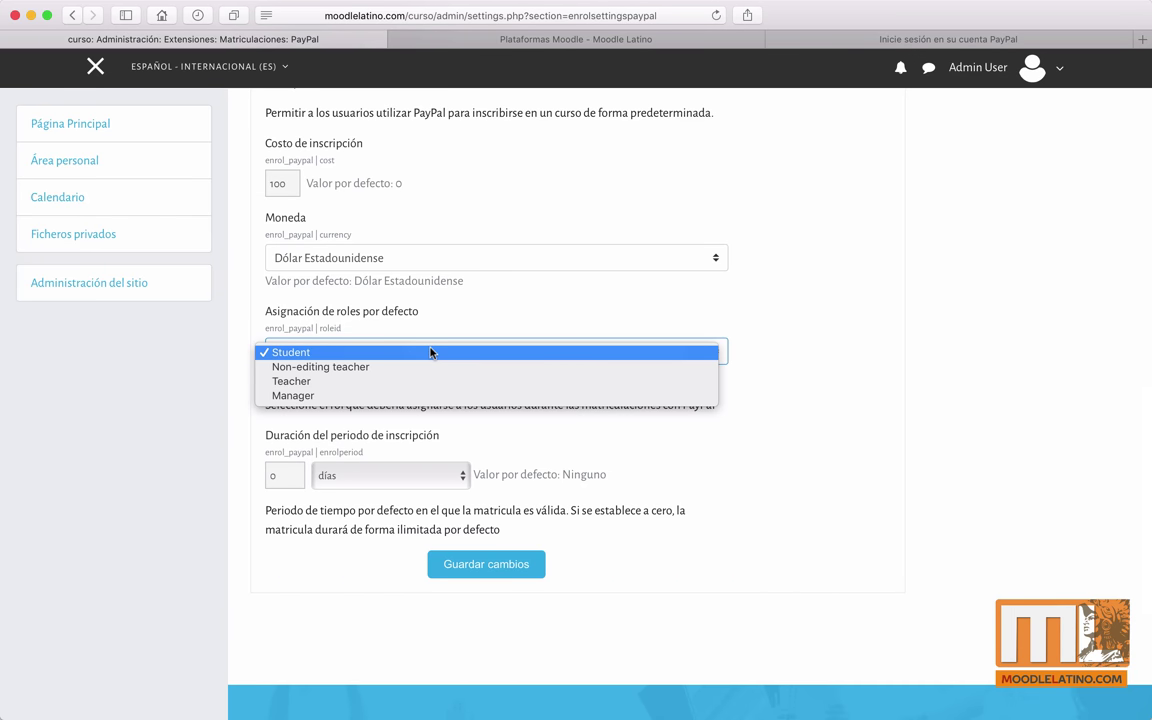
click(431, 350)
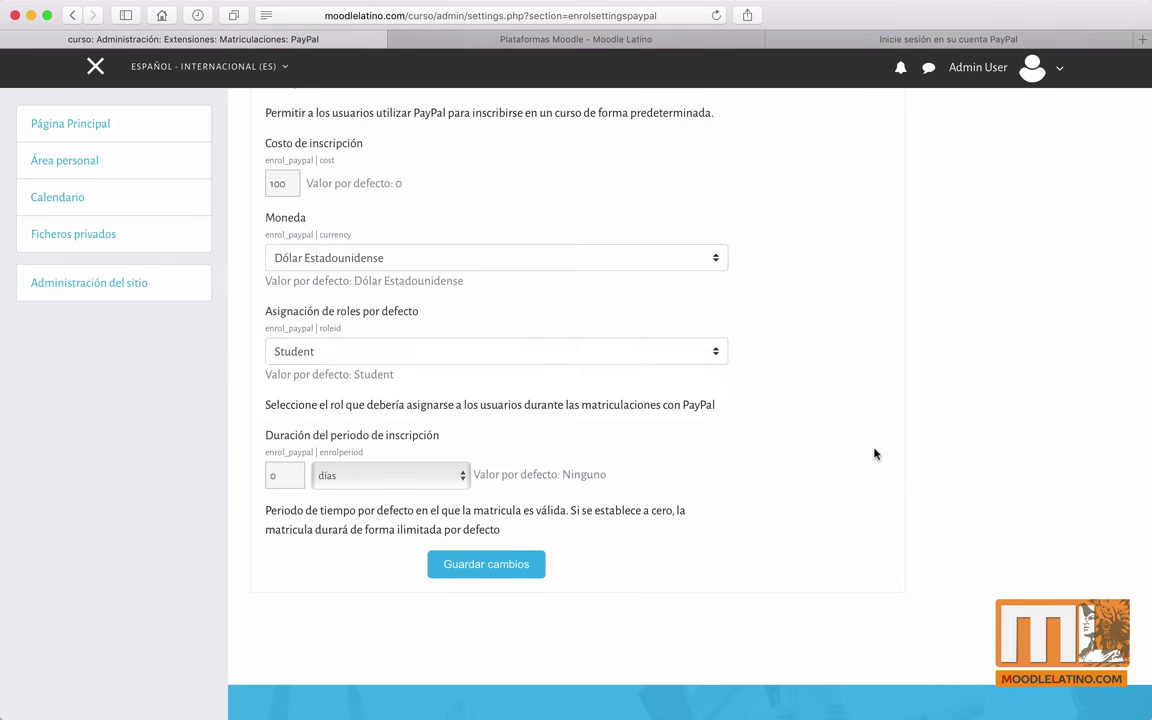
Set the default enrolment period, Duración del periodo de inscripción, to 15 días.
scroll(596, 365, down, 2)
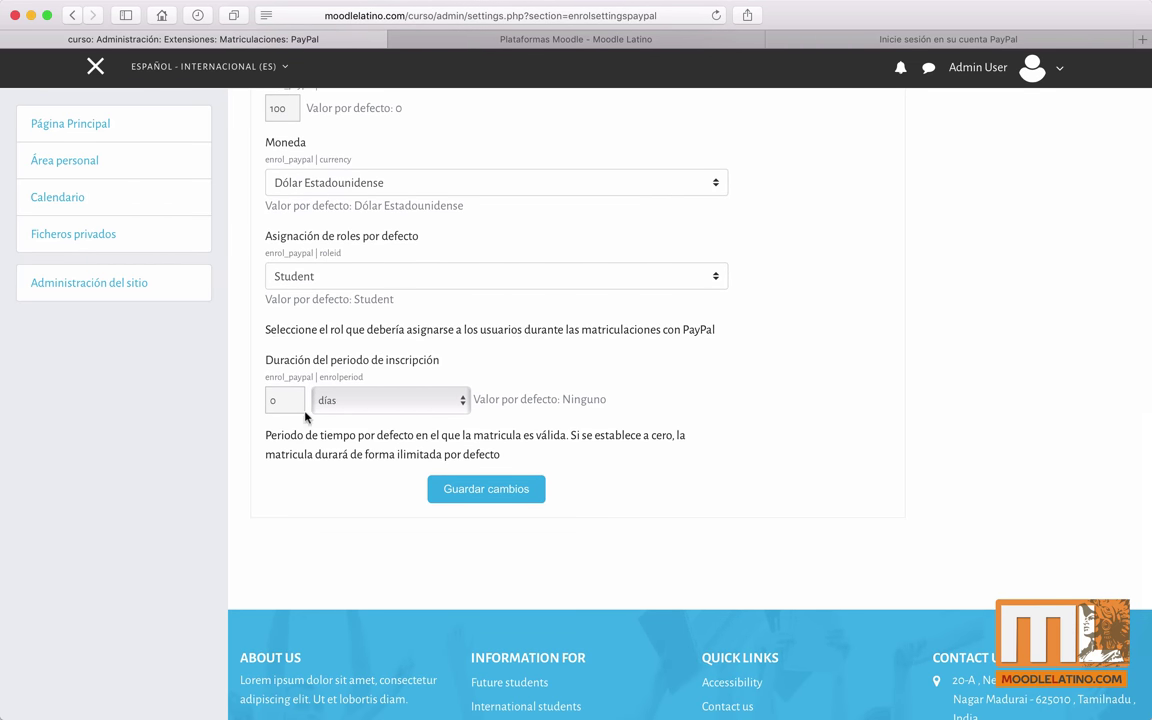
click(366, 410)
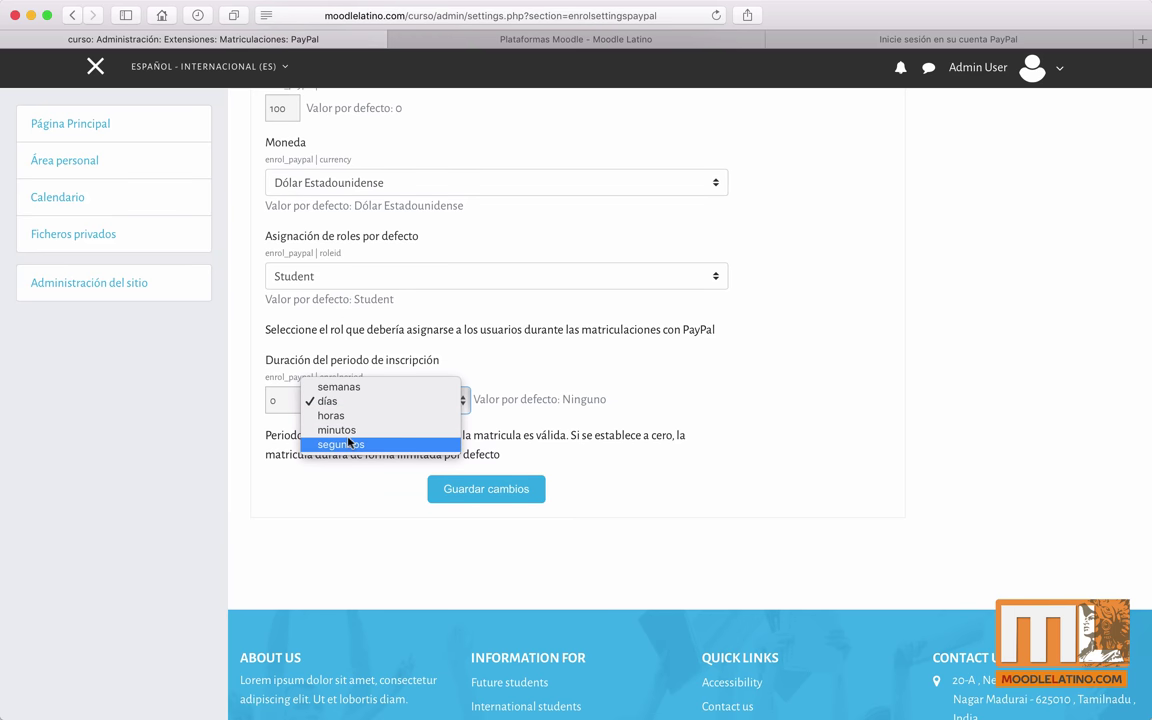
click(417, 395)
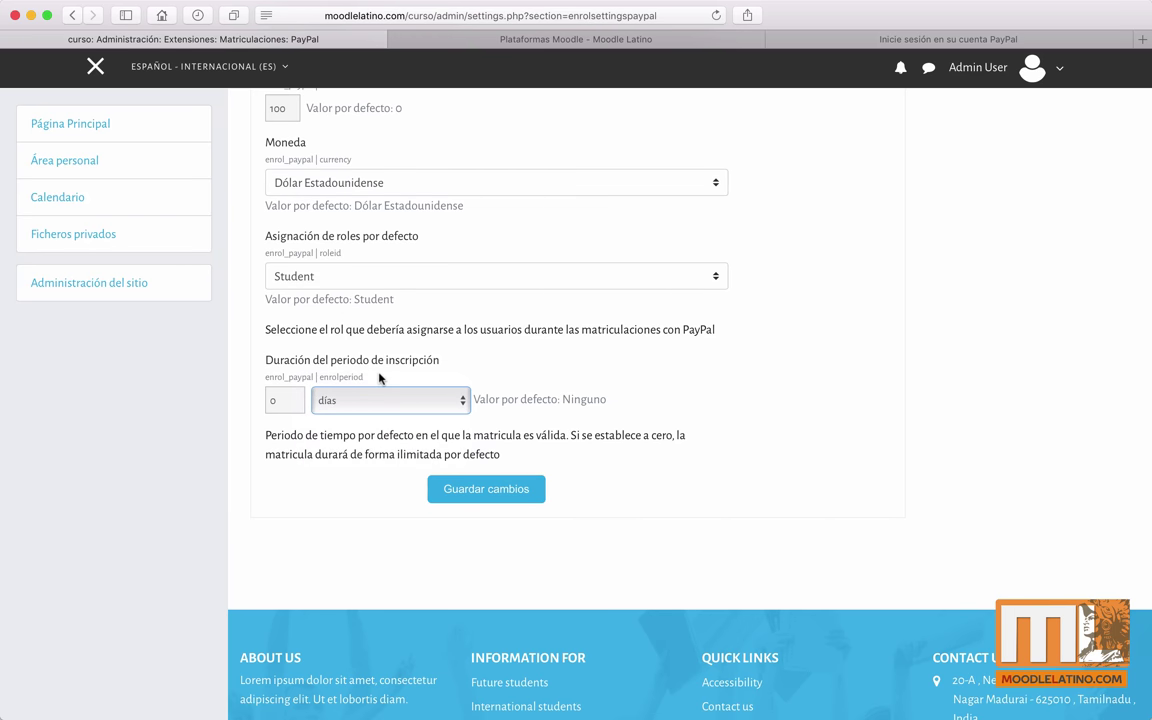
scroll(481, 330, up, 3)
scroll(481, 334, down, 3)
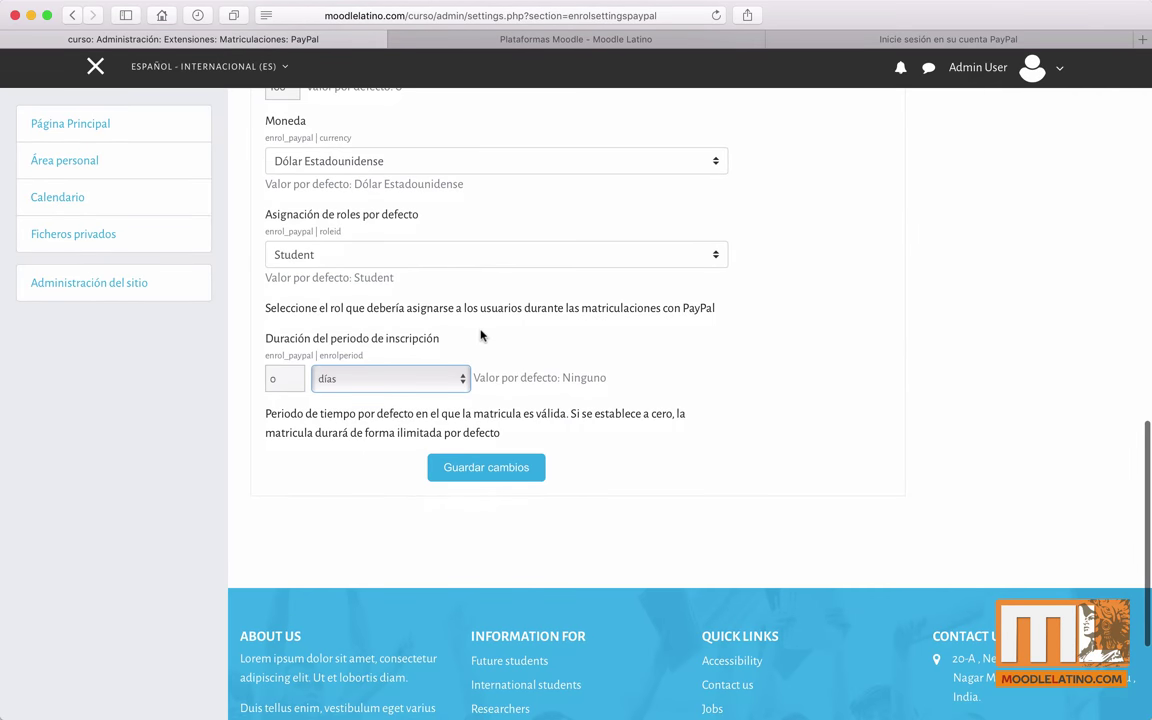
double_click(285, 376)
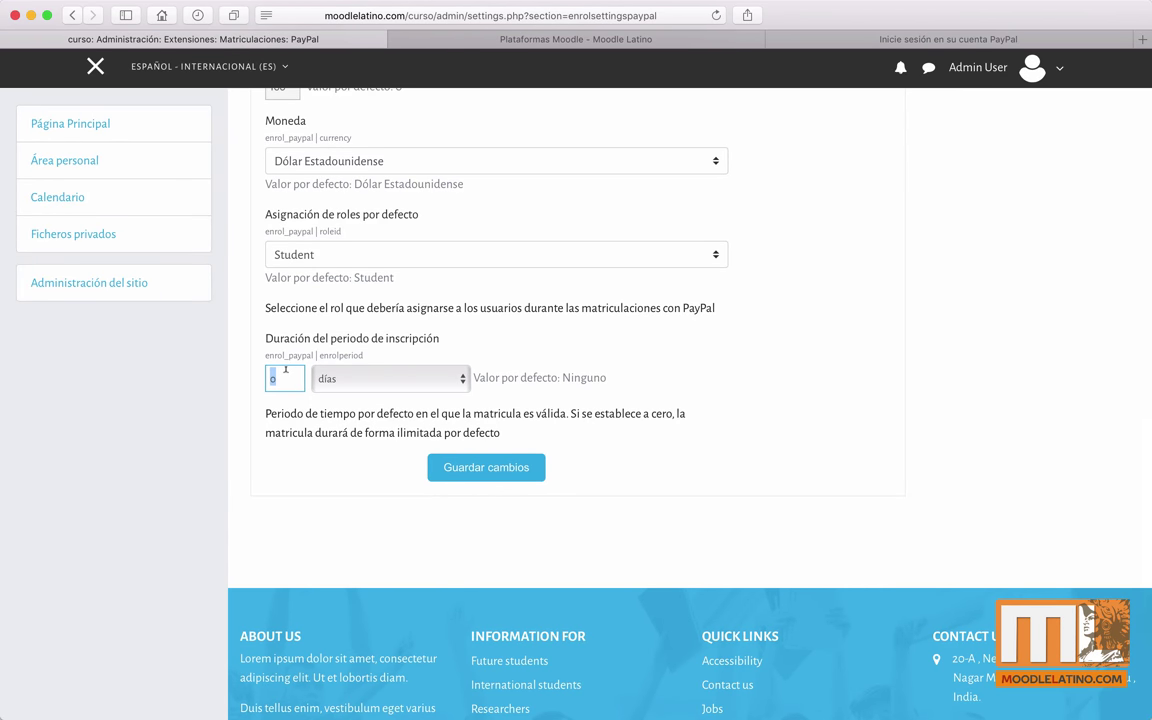
text(15)
click(578, 370)
Review the configured PayPal settings, from the action at the end of enrolment to the defaults for new courses.
scroll(621, 452, up, 8)
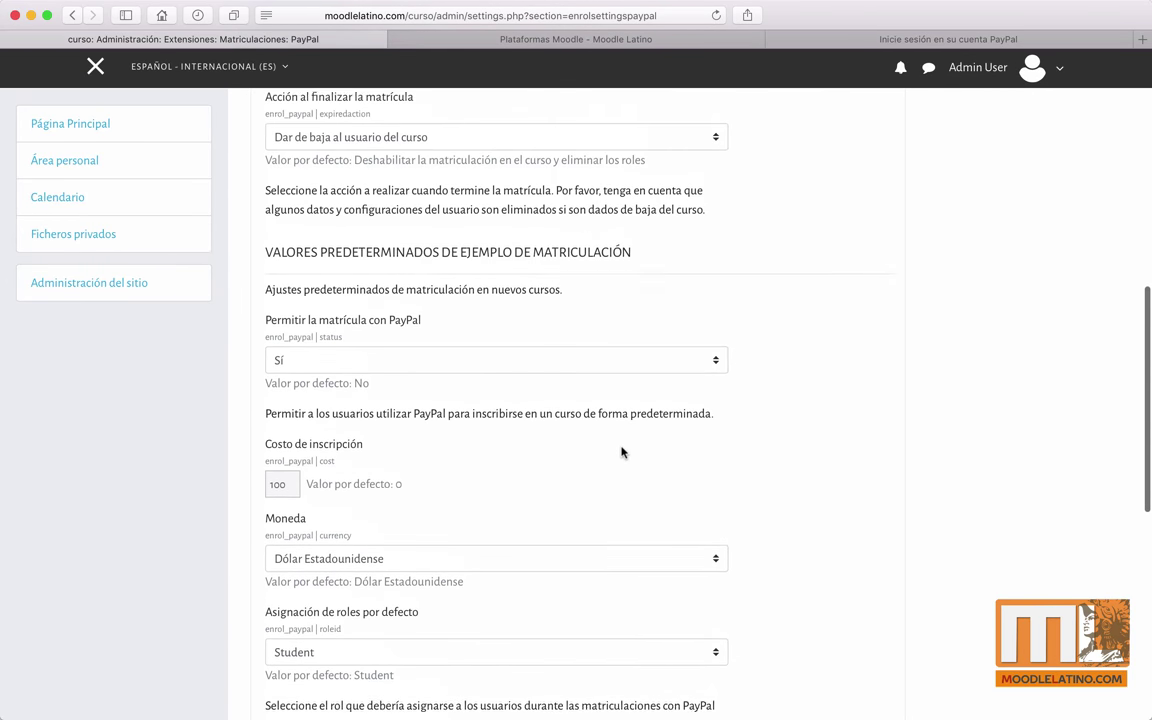
scroll(621, 452, up, 3)
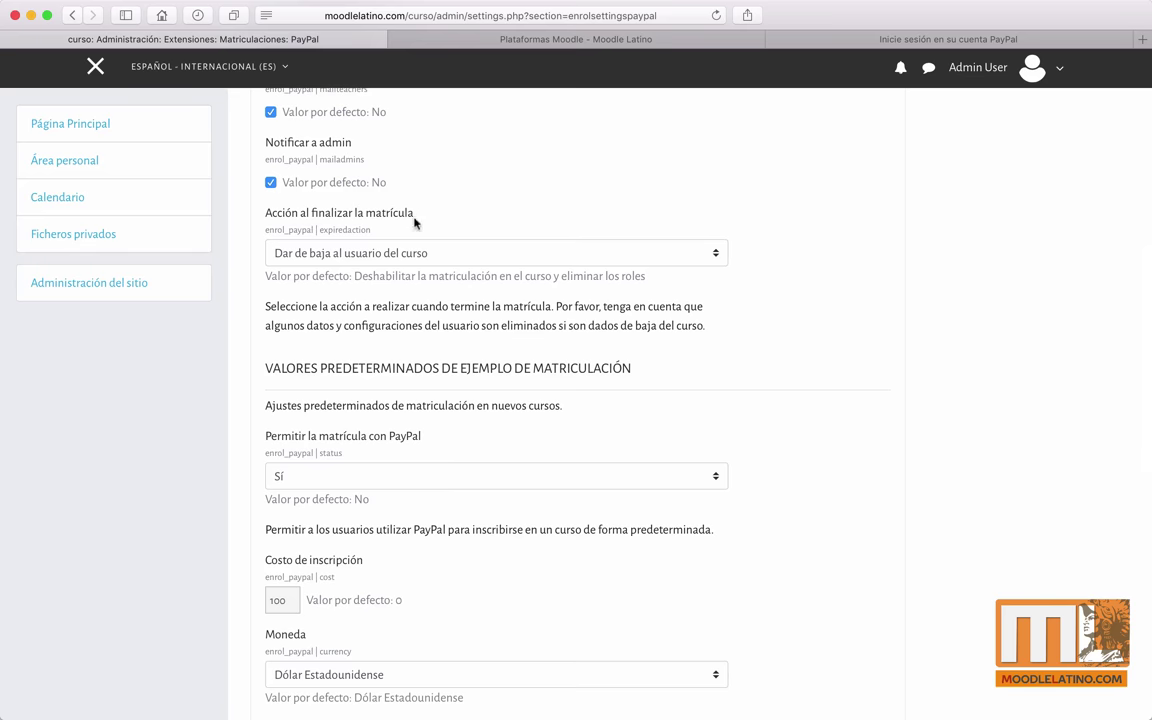
scroll(905, 391, down, 14)
scroll(905, 391, up, 11)
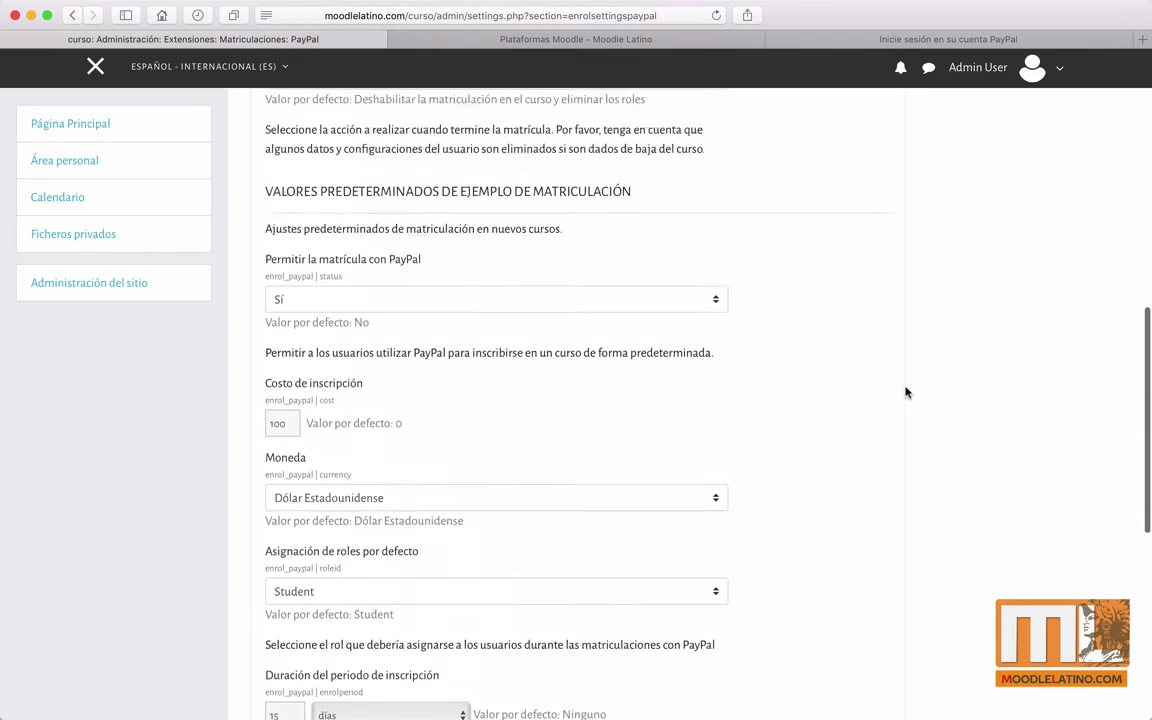
scroll(905, 391, up, 10)
scroll(905, 391, down, 10)
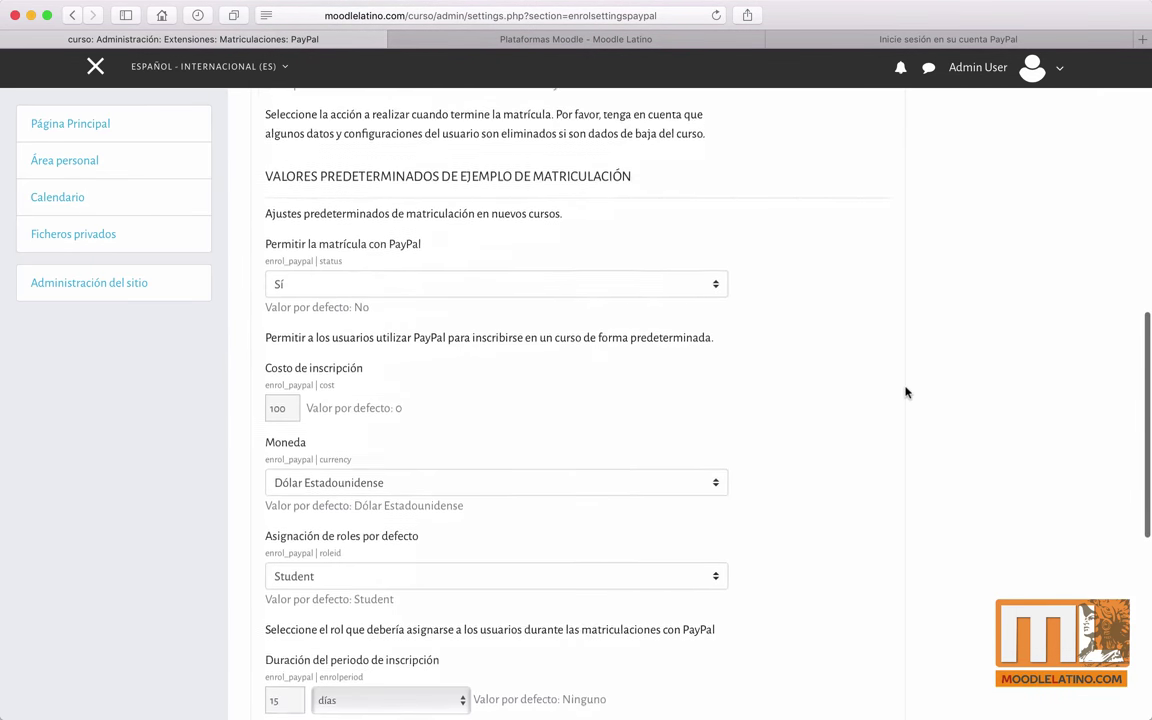
Save the PayPal enrolment settings and open the course Curso para pruebas.
scroll(905, 391, down, 5)
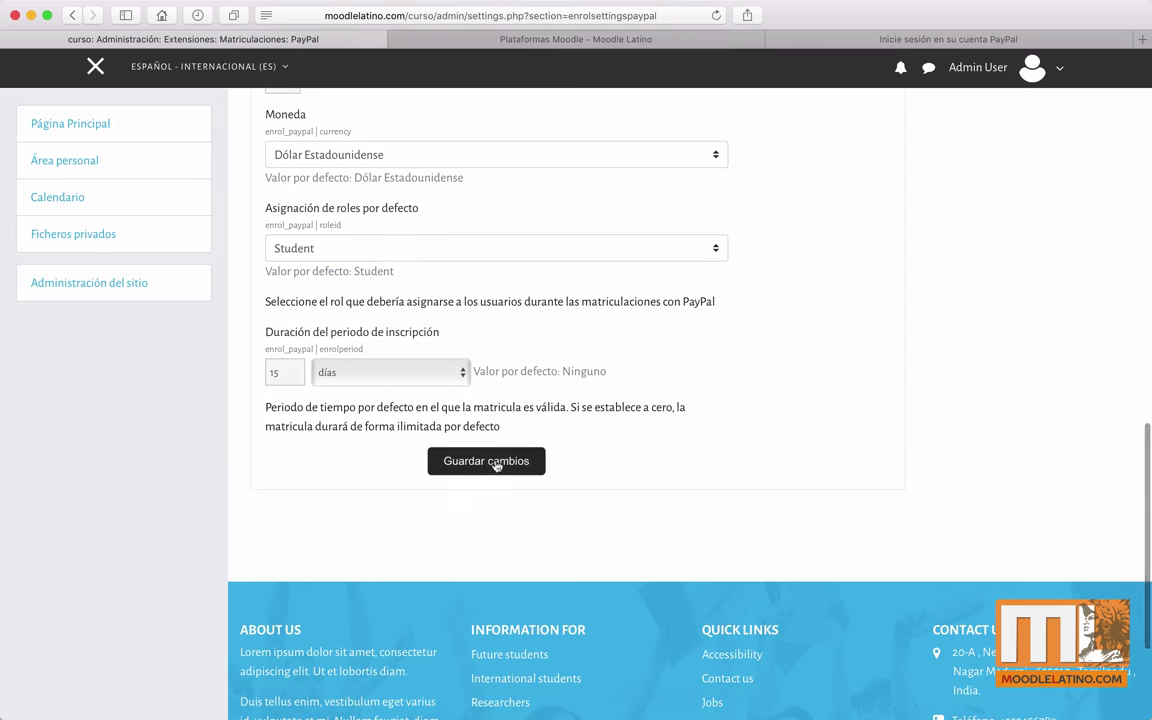
click(496, 461)
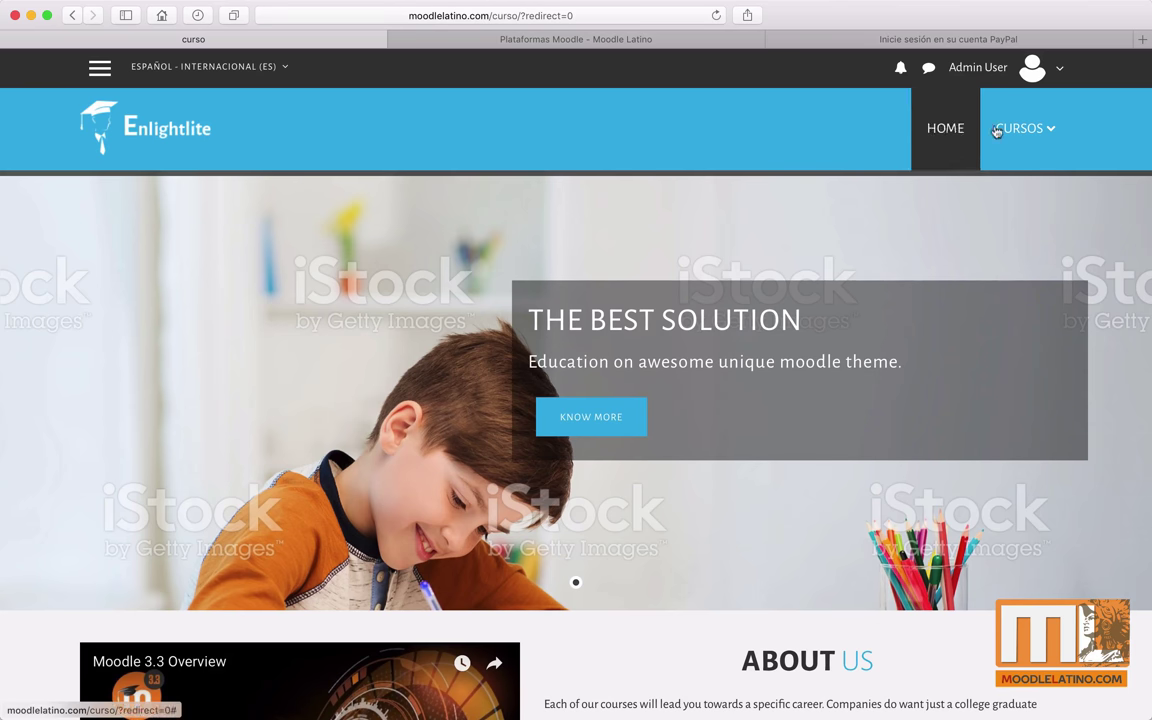
mouse_move(1046, 128)
click(958, 224)
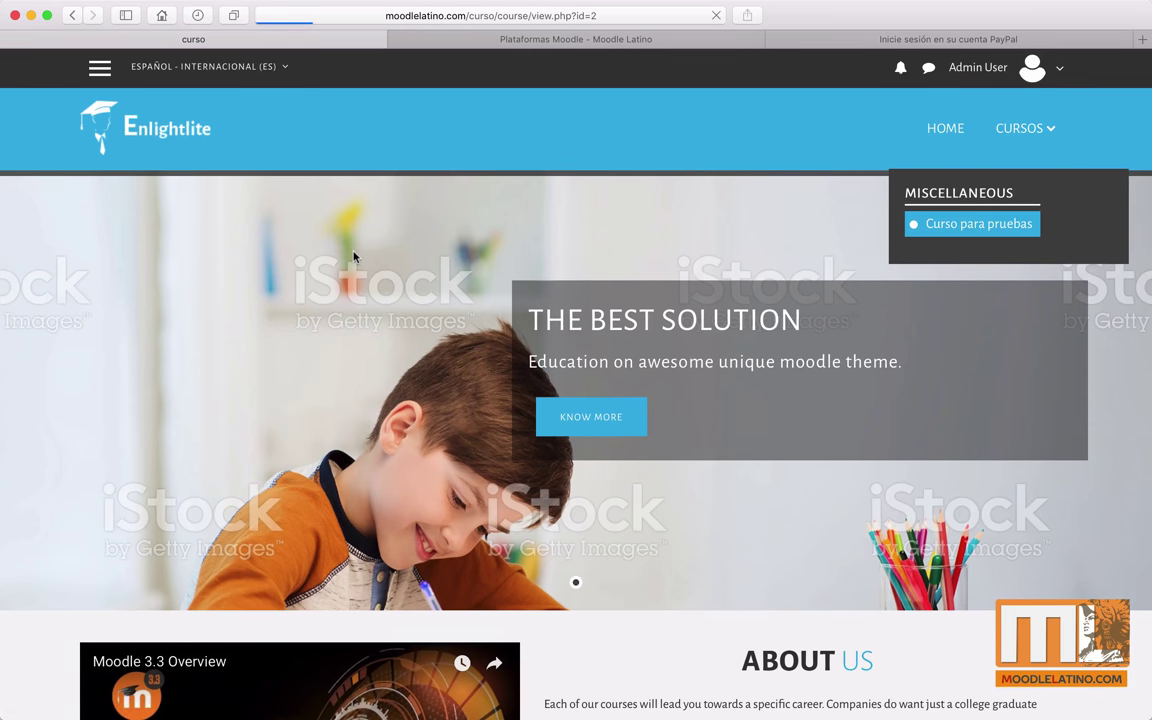
scroll(643, 422, down, 3)
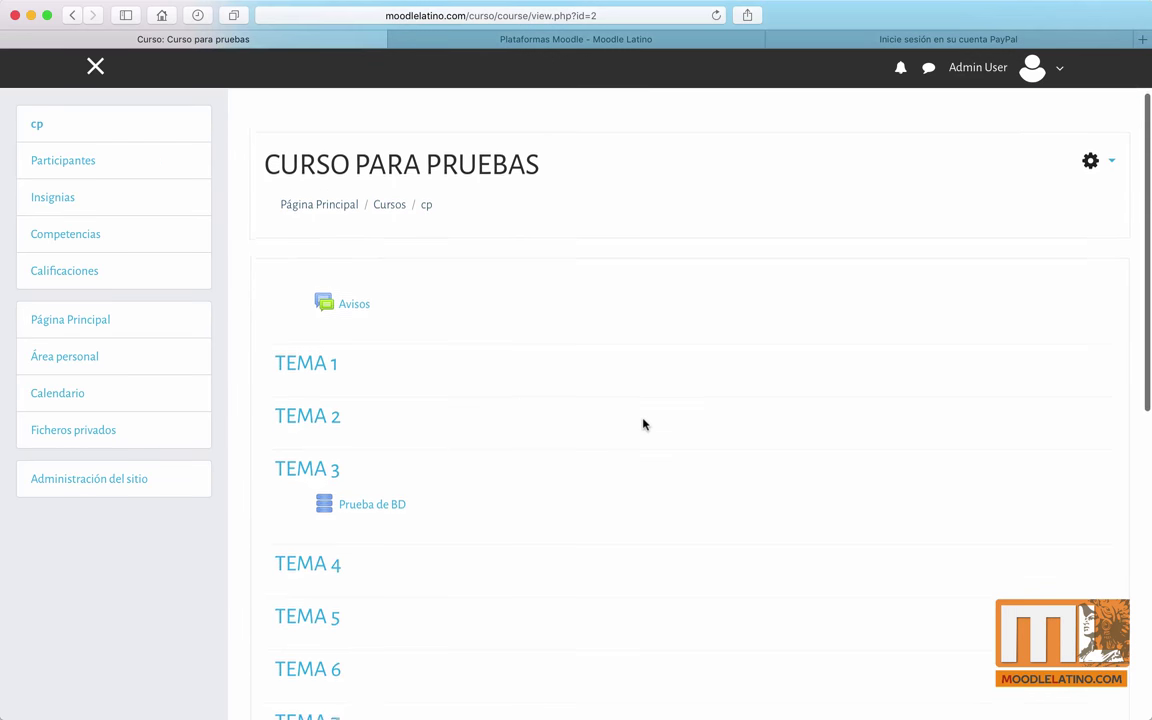
scroll(643, 424, up, 3)
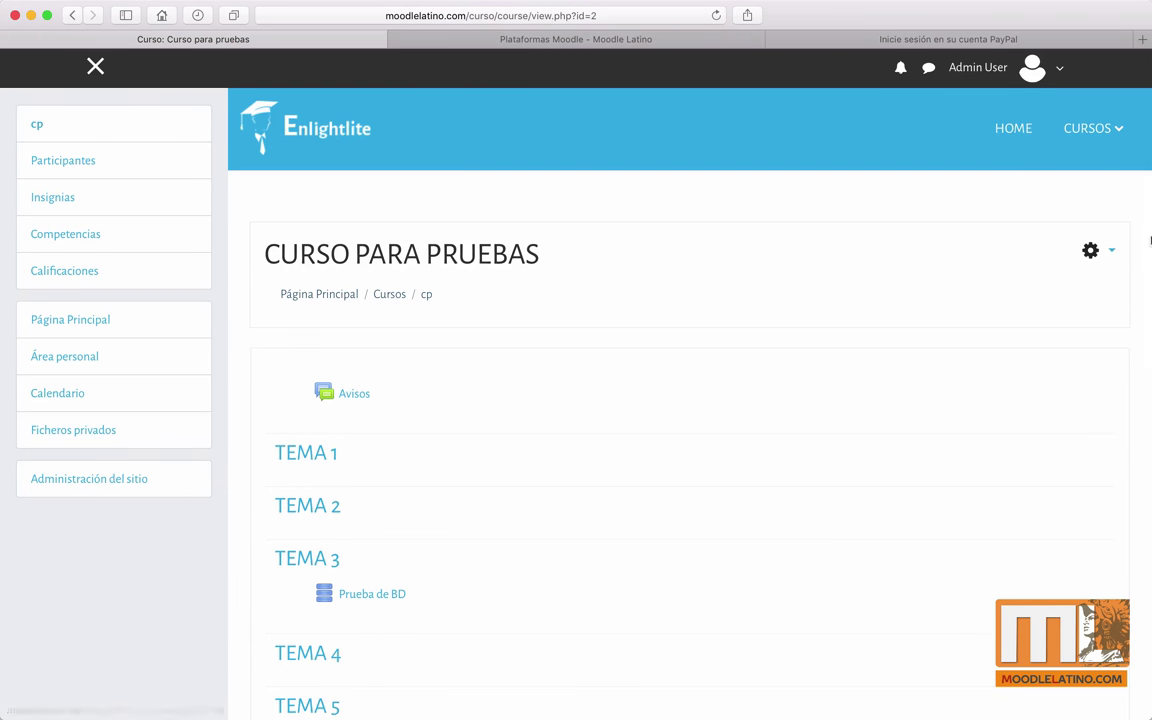
Open the Métodos de matriculación page in the course administration of Curso para pruebas.
click(1114, 252)
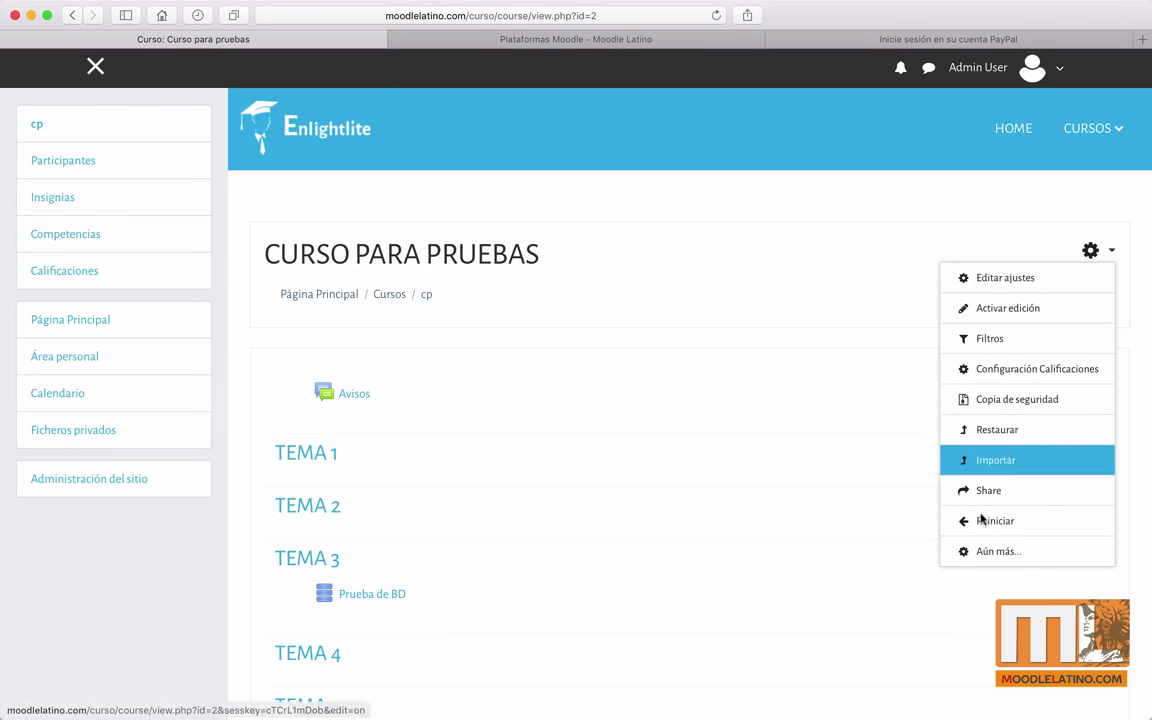
click(1003, 553)
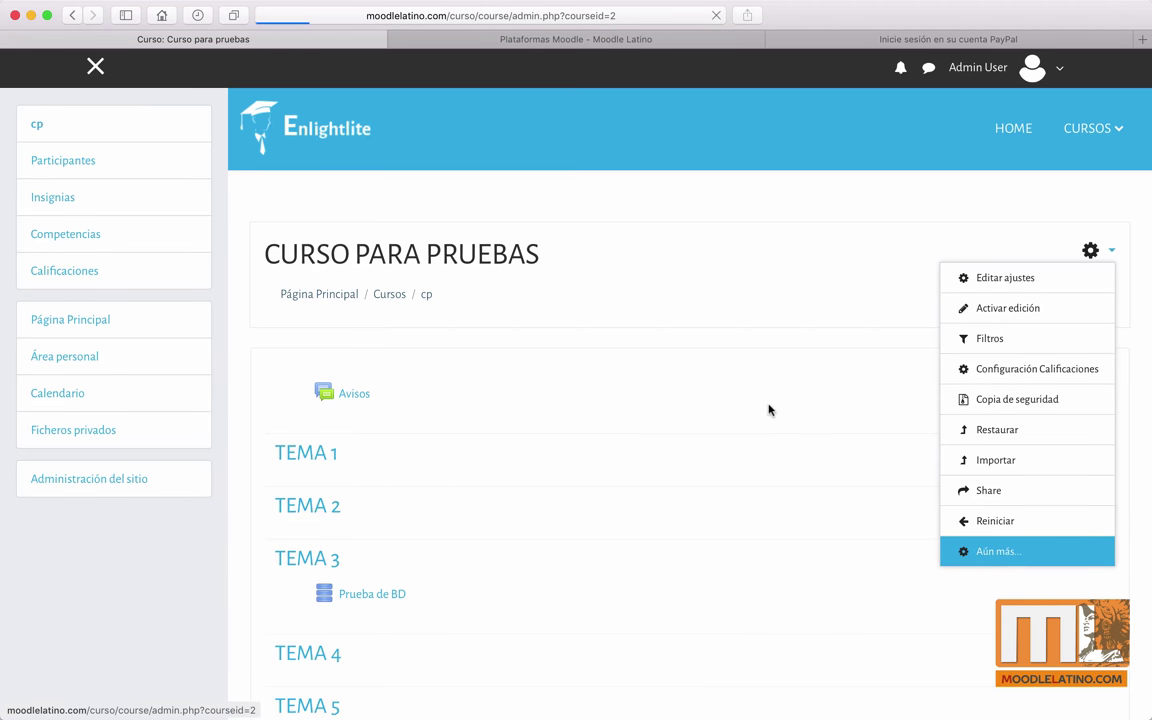
scroll(741, 453, down, 5)
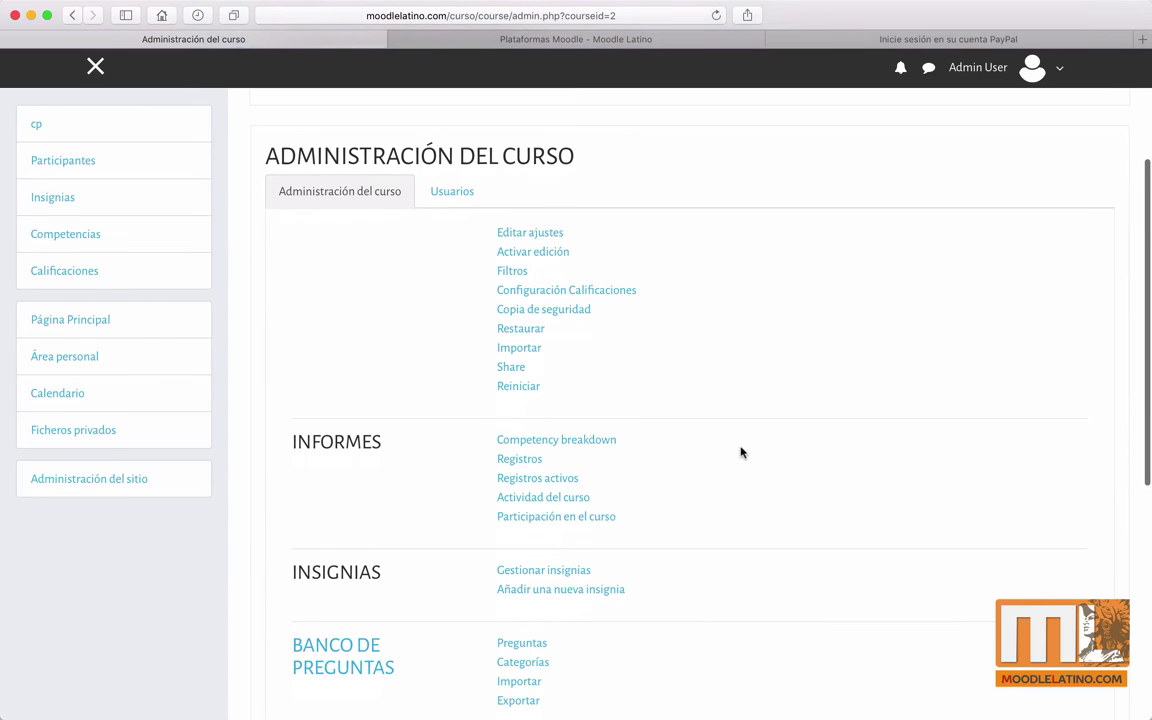
click(455, 196)
scroll(885, 558, up, 3)
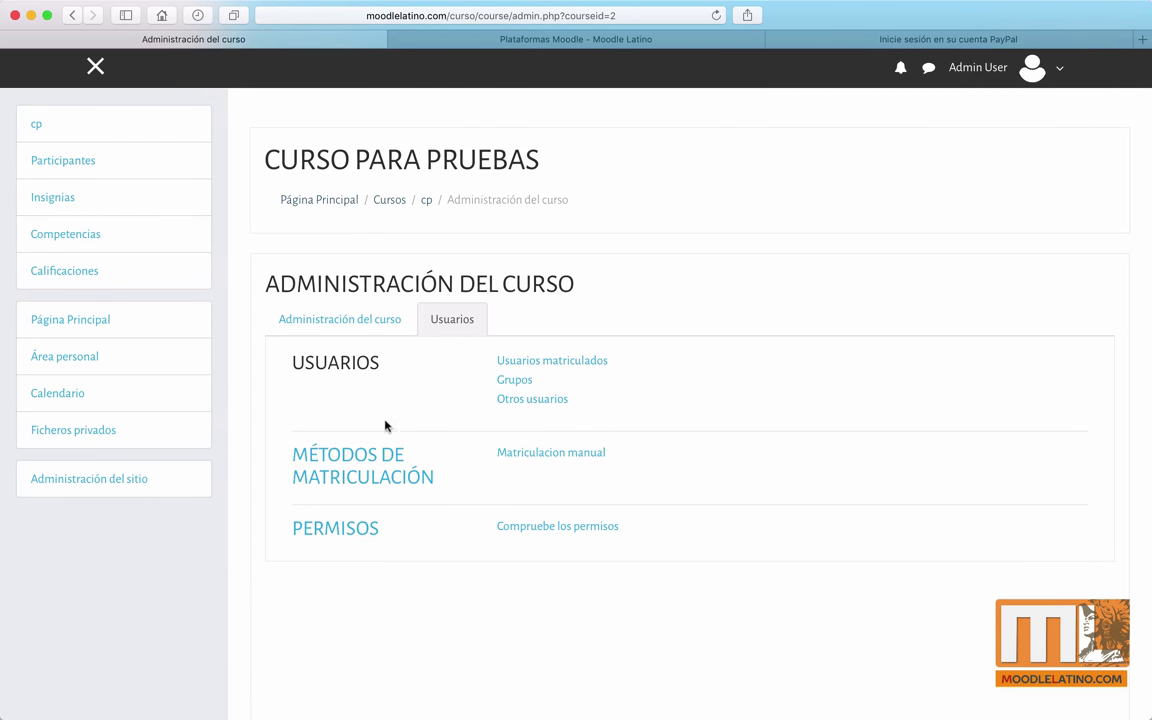
click(334, 465)
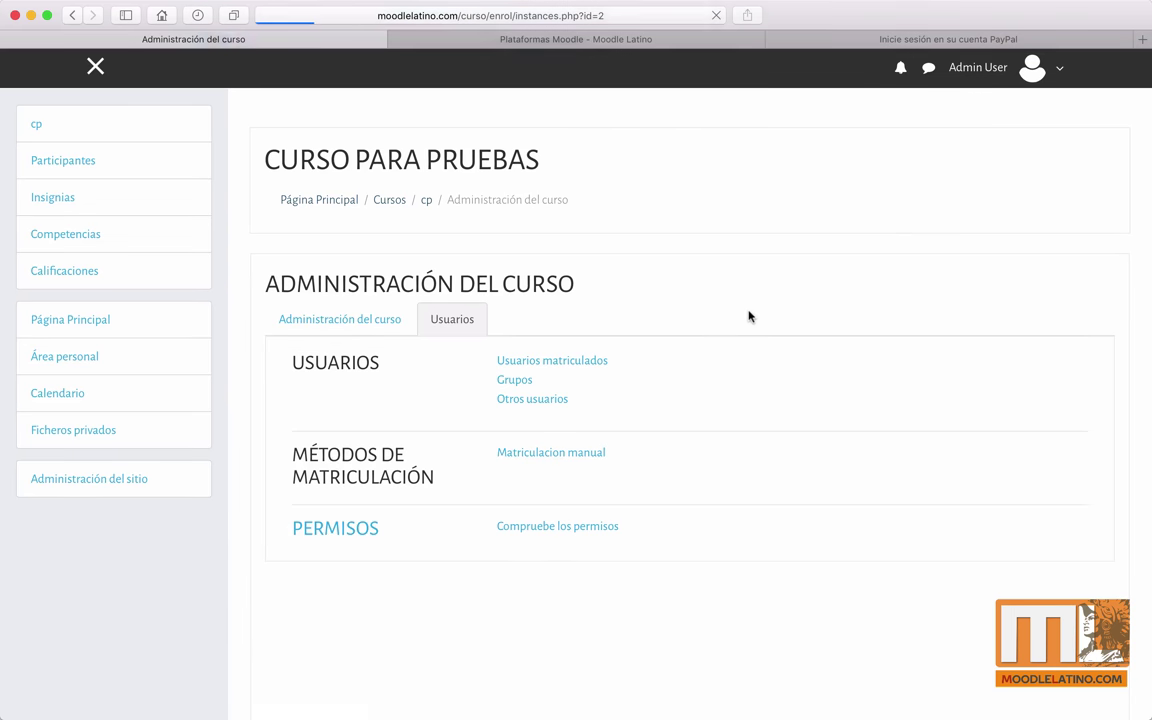
scroll(686, 383, down, 2)
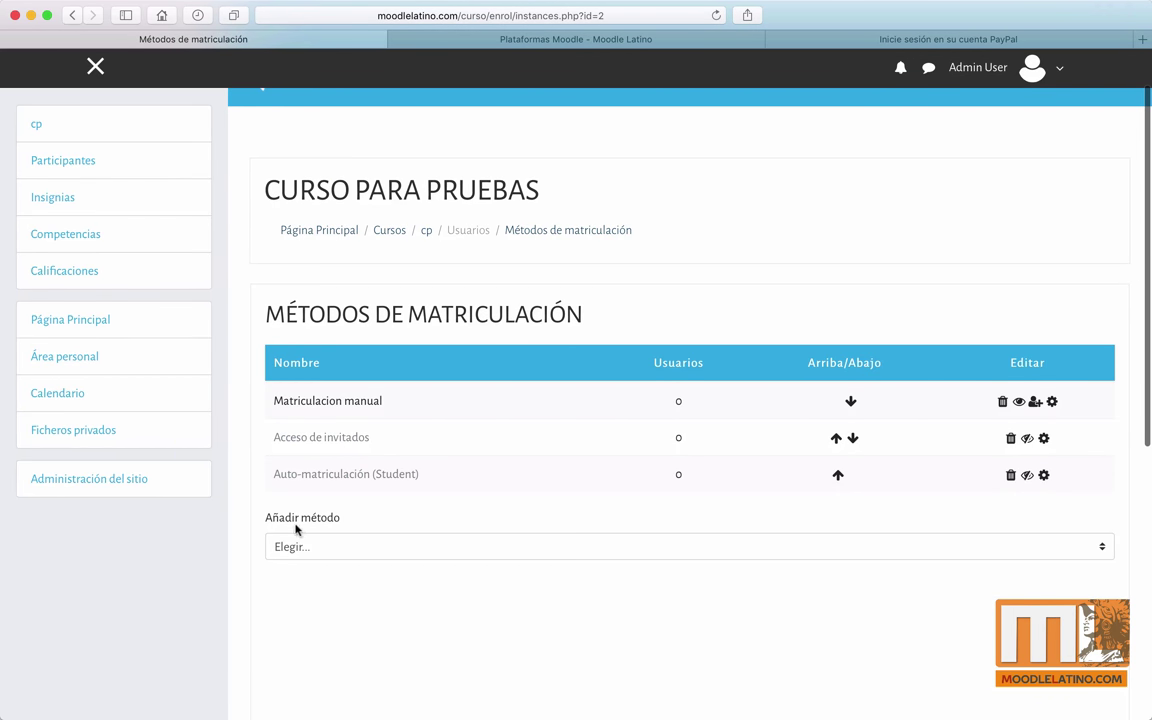
Start adding a PayPal enrolment method to the course and set its custom name to Metodo PayPal.
click(415, 543)
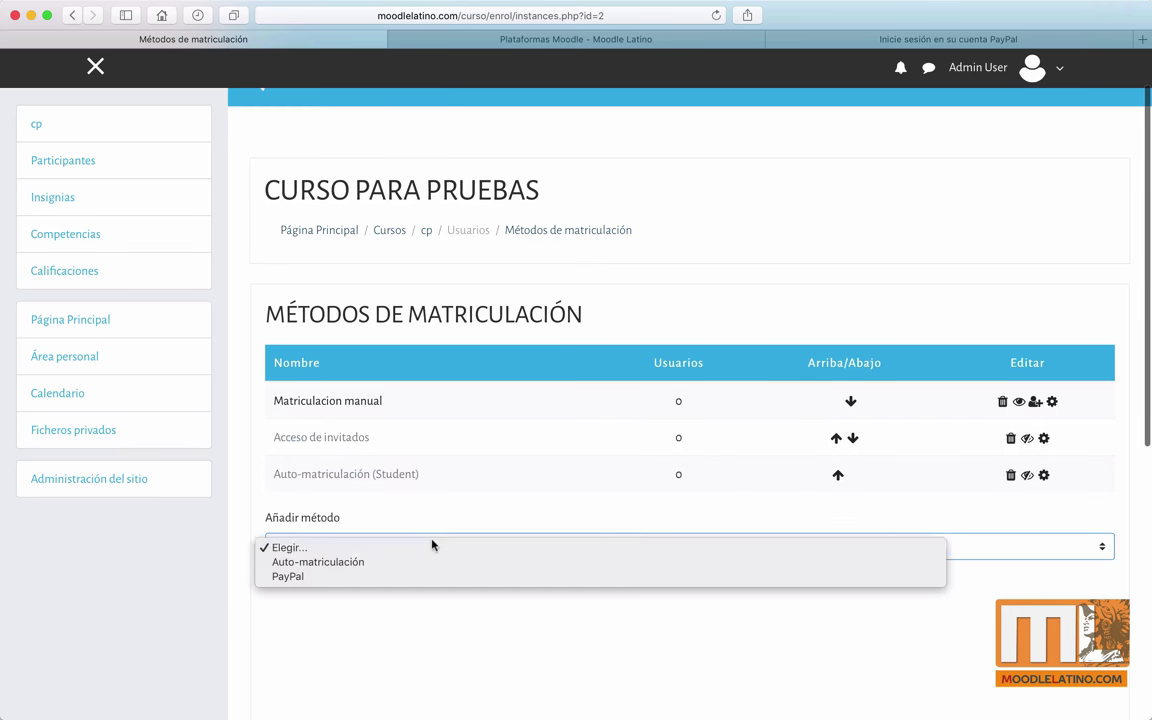
click(347, 577)
click(547, 372)
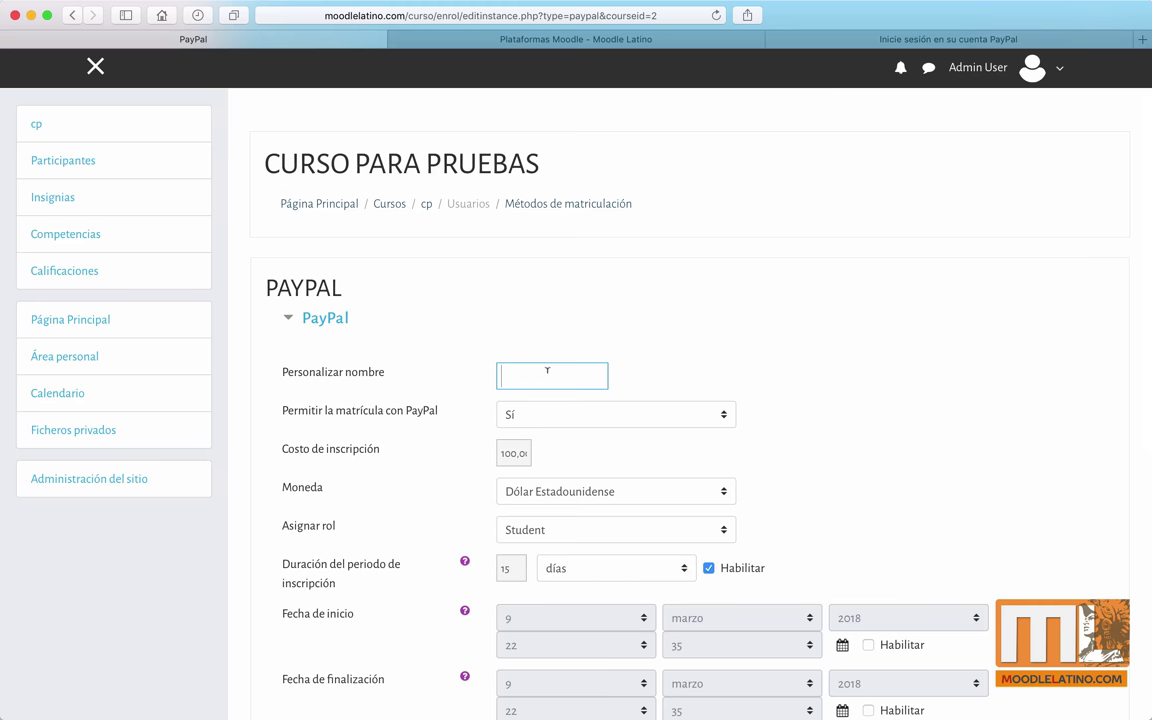
text(Metodo)
text( Py)
text(yPal)
click(800, 355)
scroll(602, 360, down, 3)
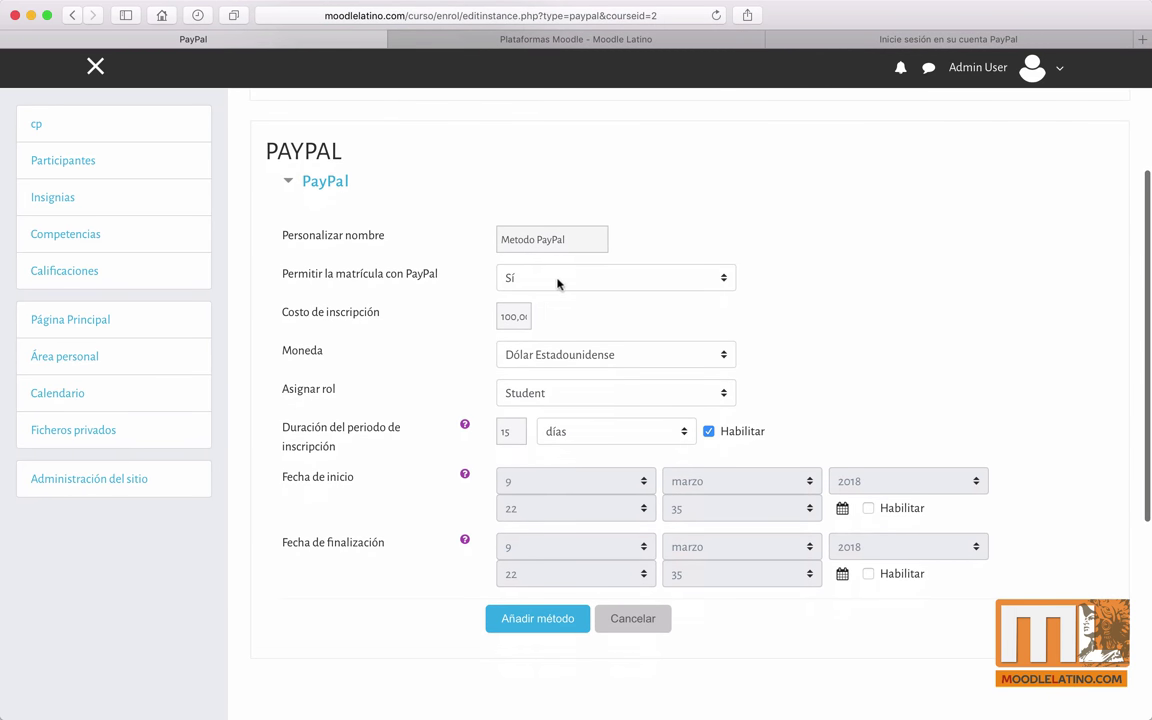
Set the method's Costo de inscripción to 10,00 and add it to the course.
click(516, 315)
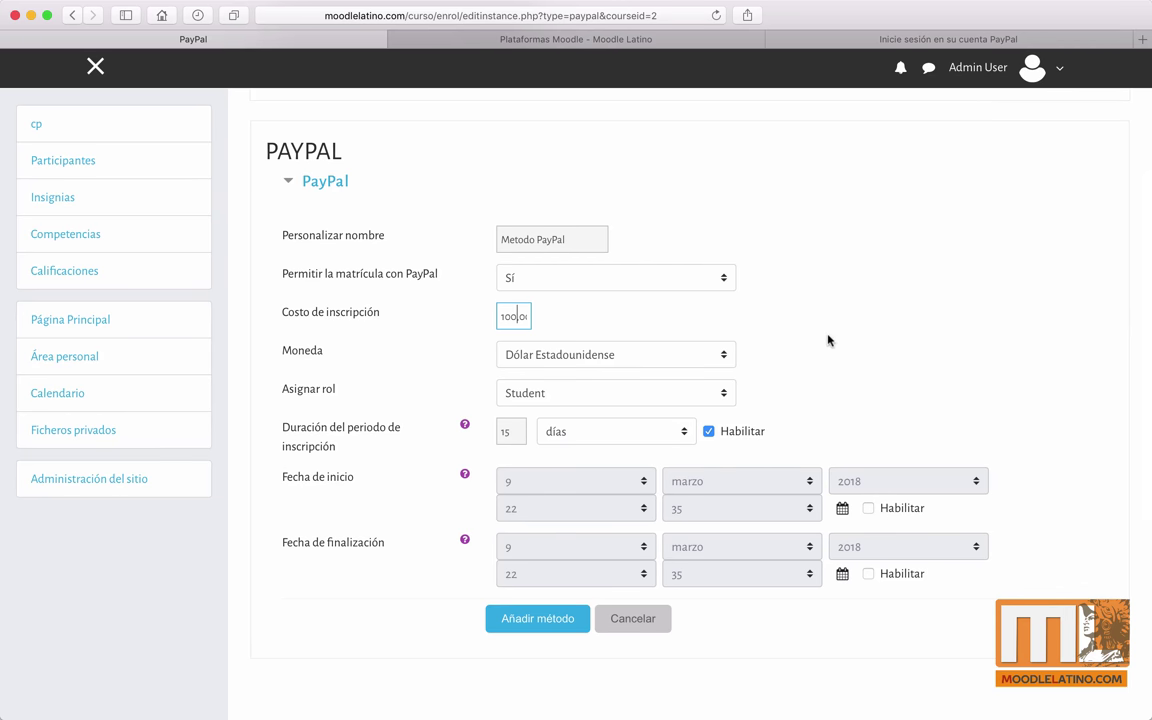
key(BackSpace)
scroll(363, 425, down, 3)
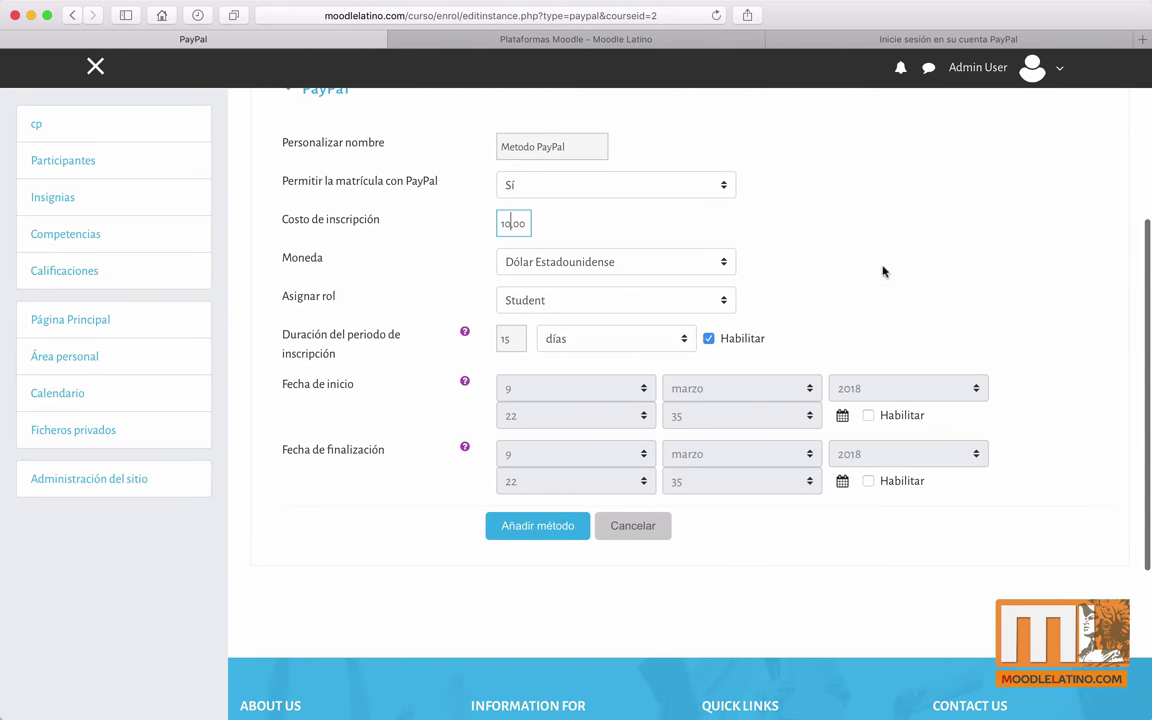
click(552, 526)
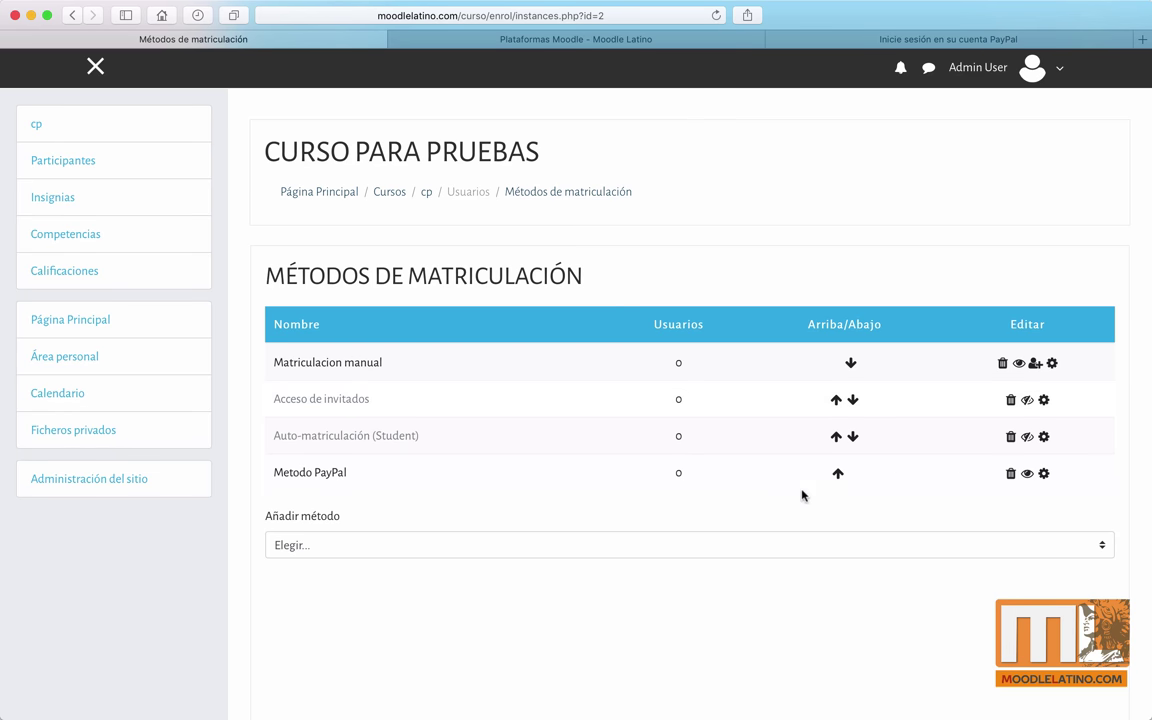
Move Metodo PayPal up to first place in the course's list of enrolment methods.
click(838, 476)
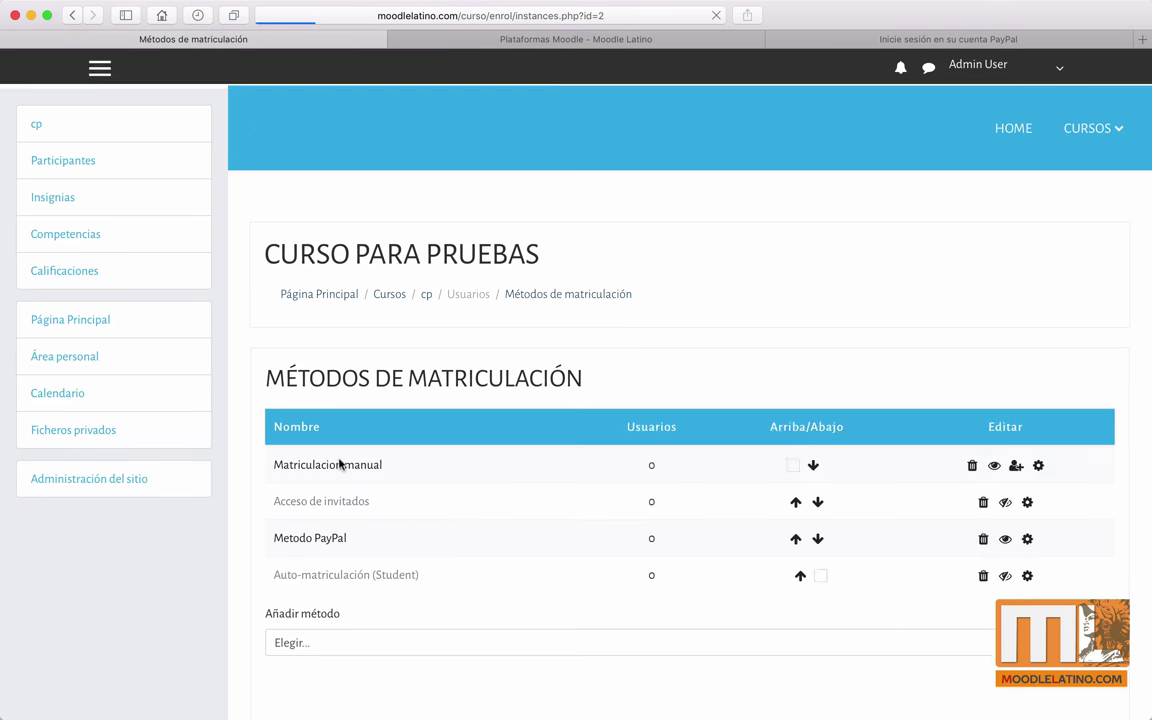
click(837, 539)
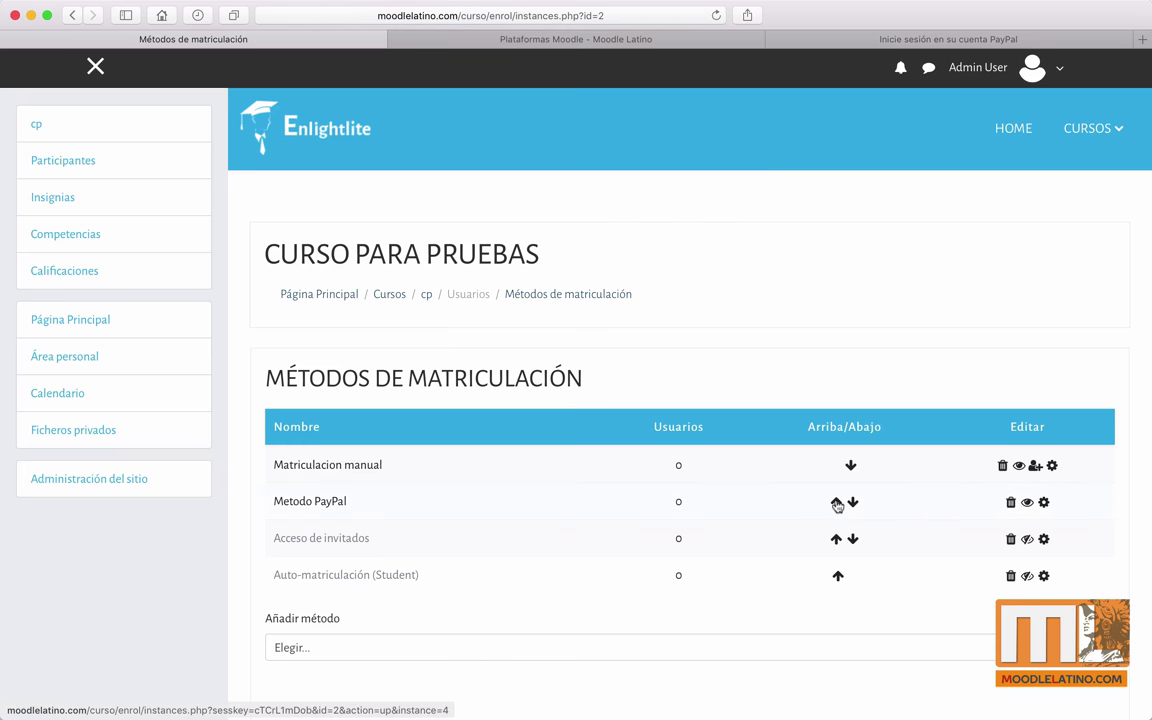
click(836, 502)
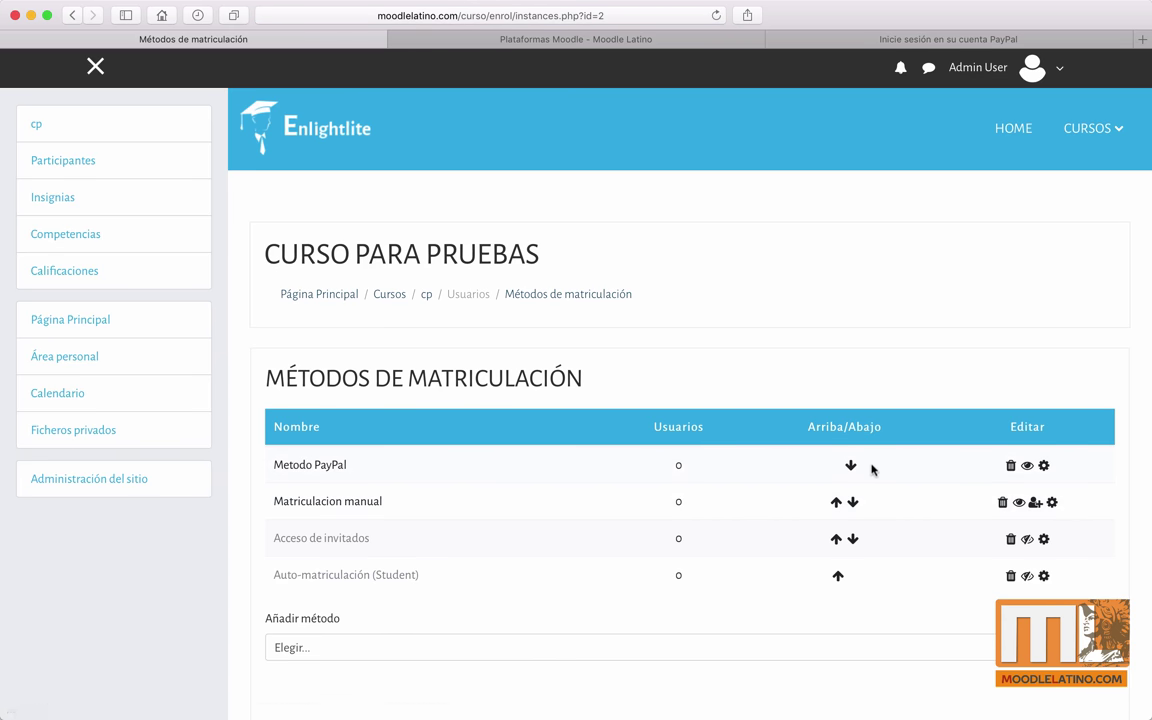
scroll(450, 470, down, 3)
scroll(448, 471, up, 3)
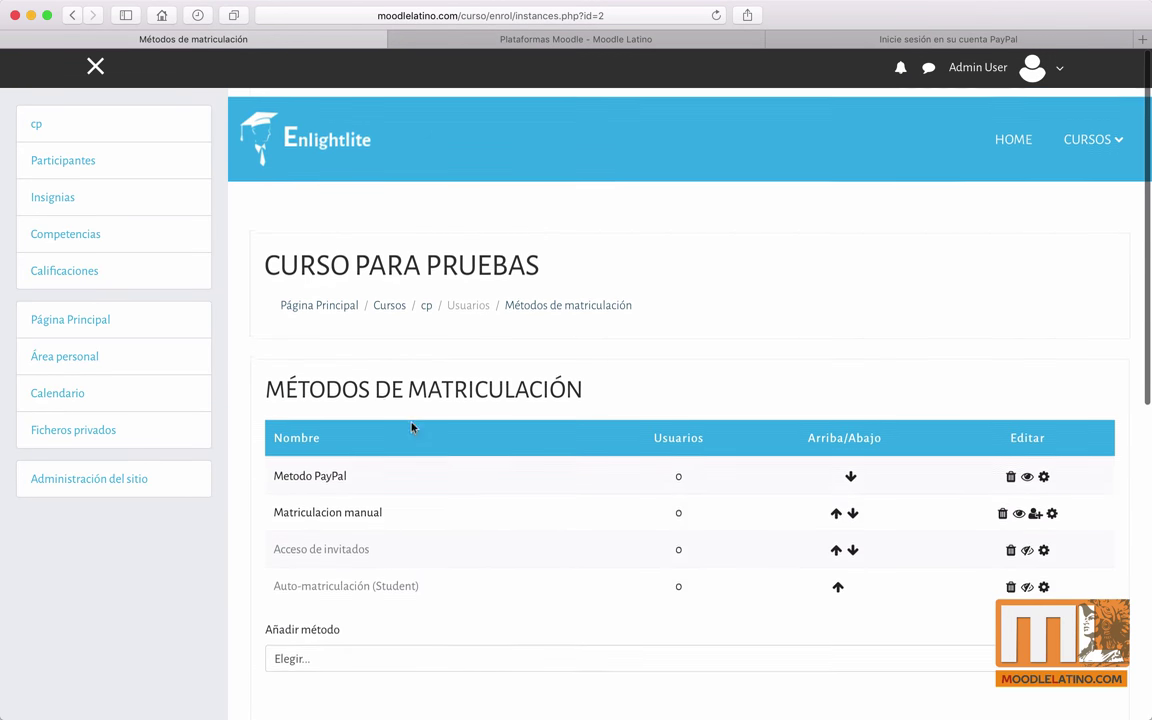
click(1057, 72)
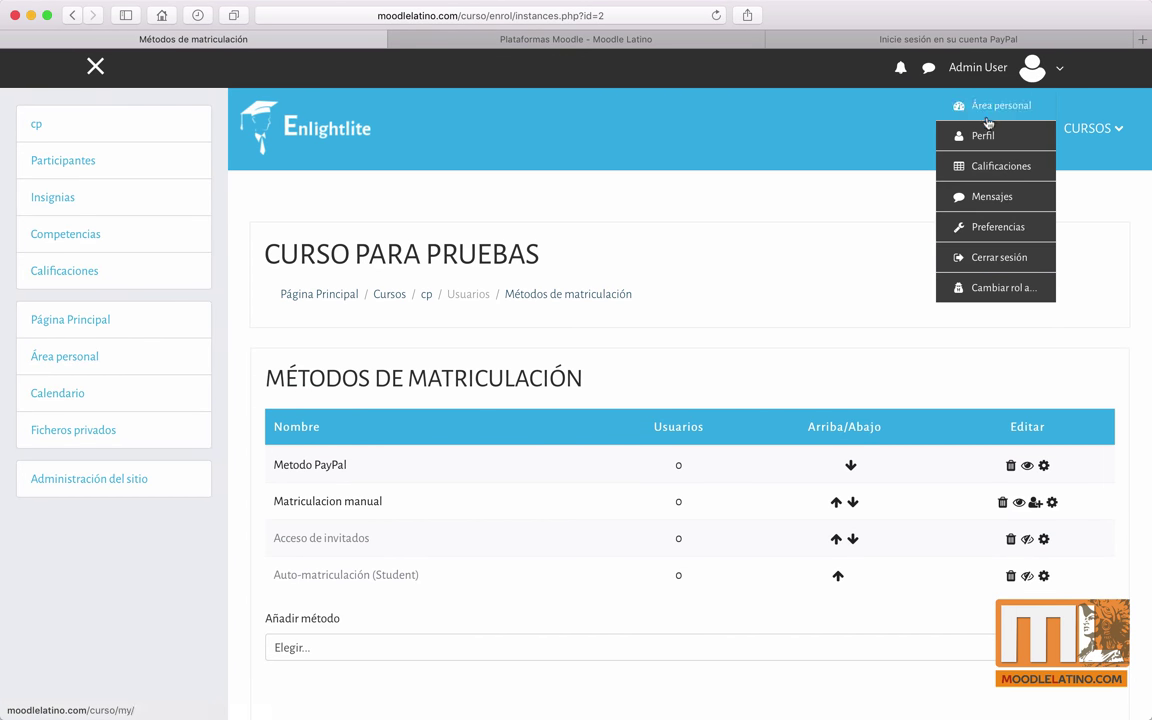
click(978, 286)
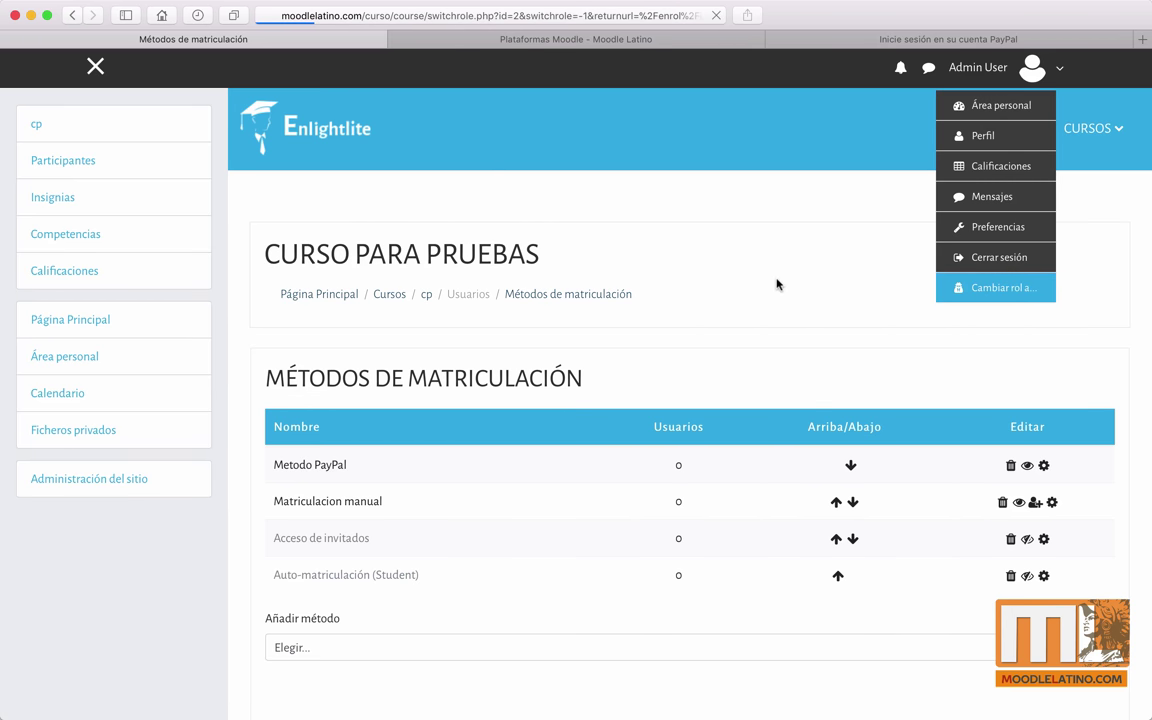
scroll(658, 352, up, 2)
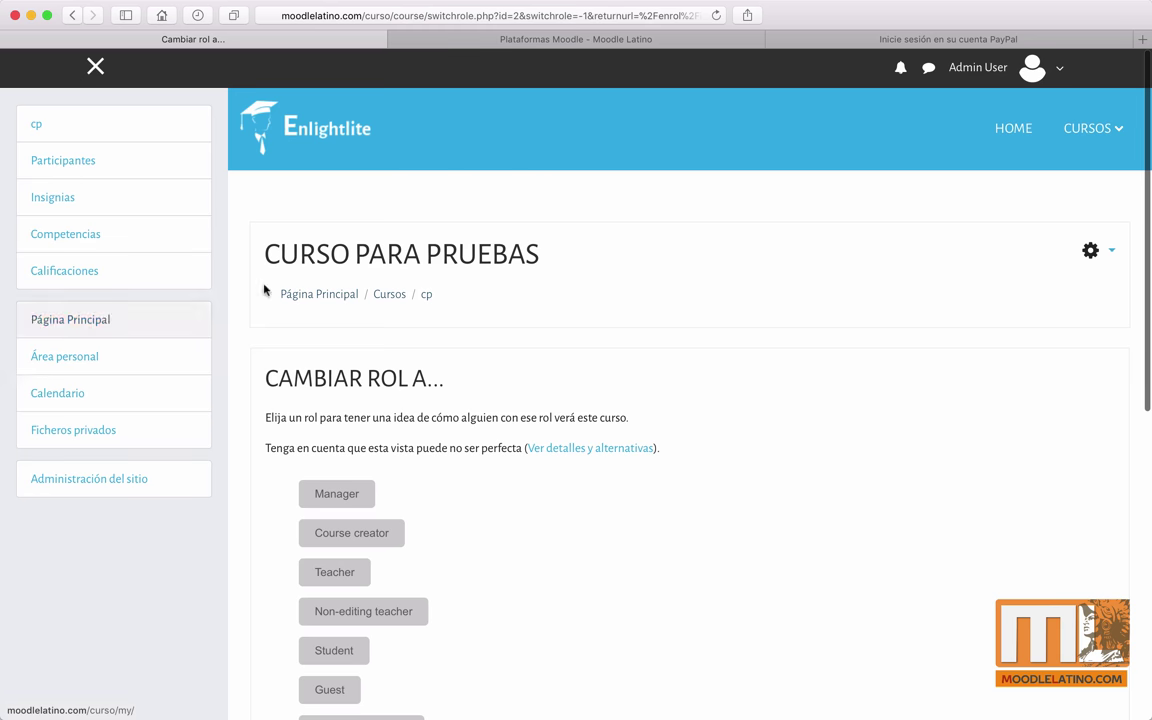
click(1058, 75)
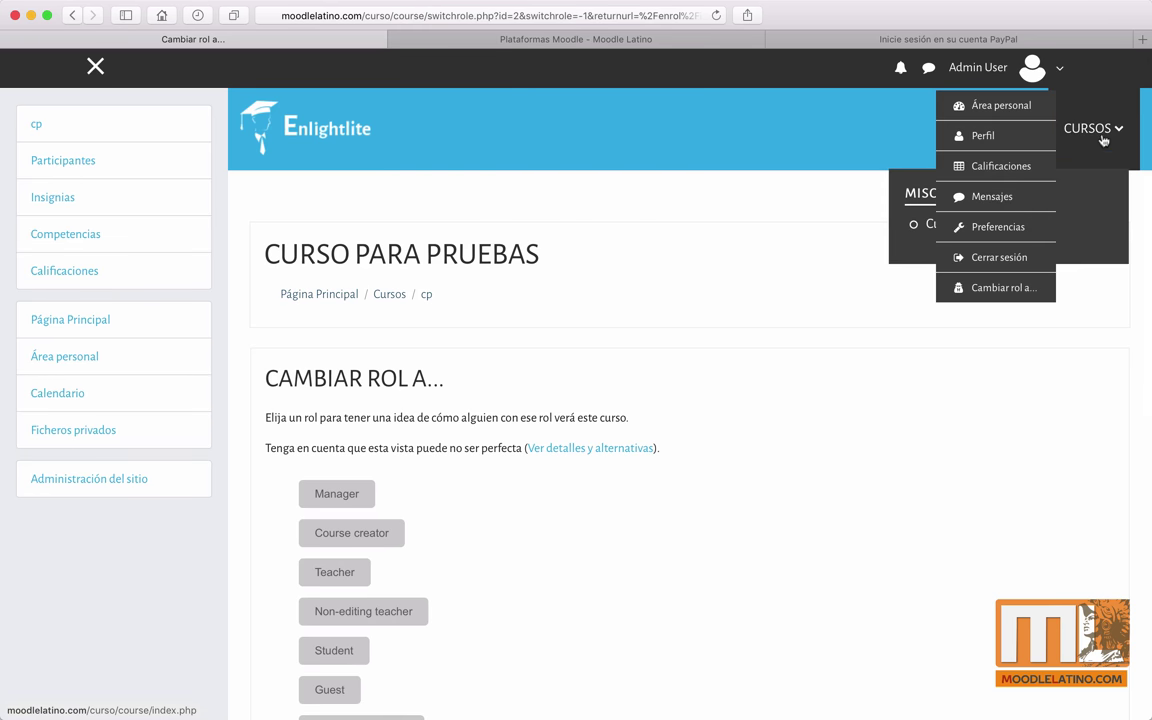
Check the PayPal mark on Curso para pruebas in the course list and look through the course page.
click(1105, 133)
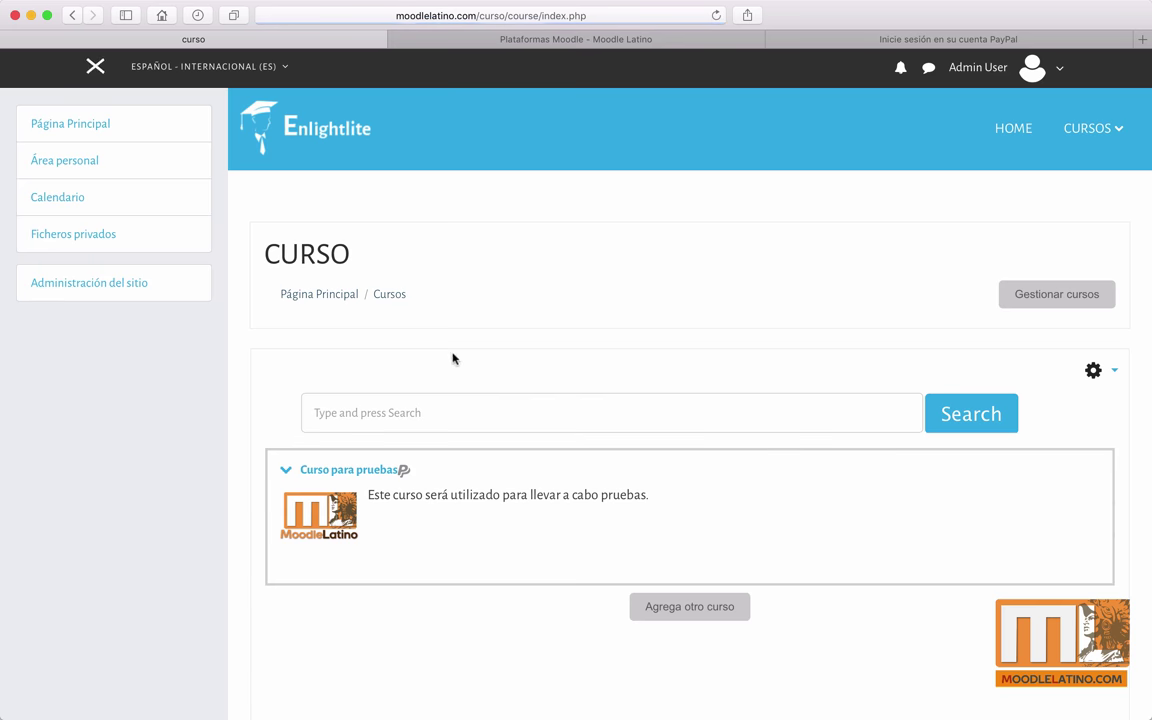
scroll(432, 513, down, 3)
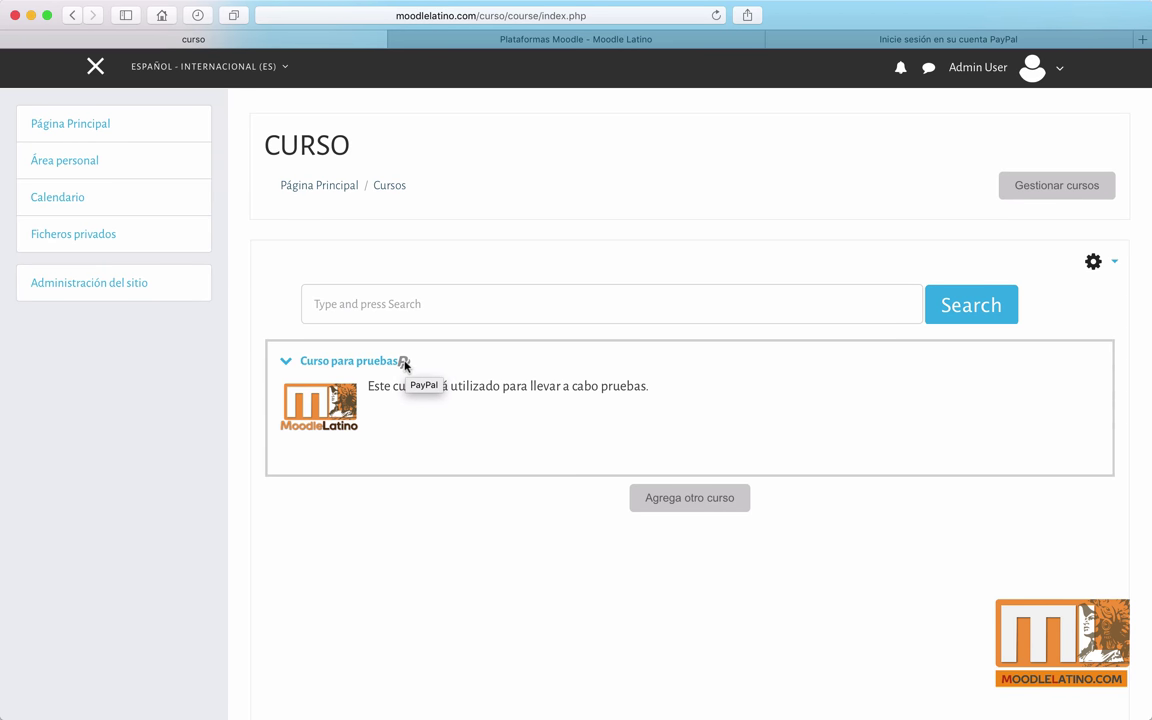
click(352, 364)
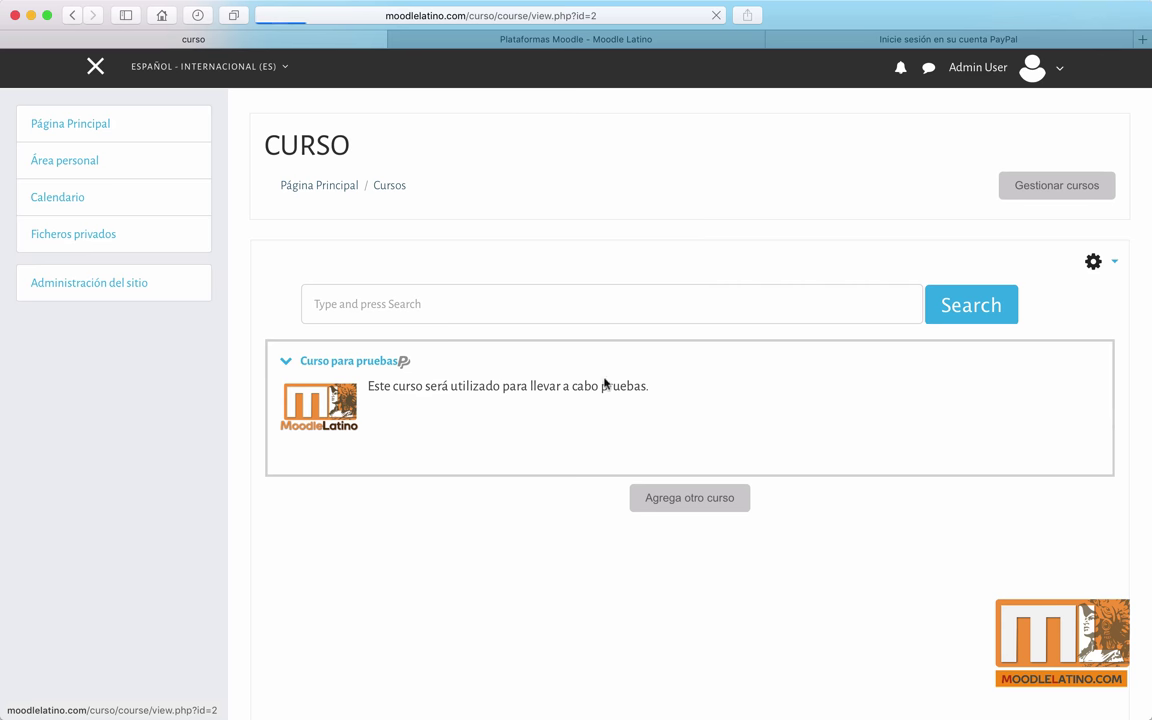
scroll(671, 346, down, 5)
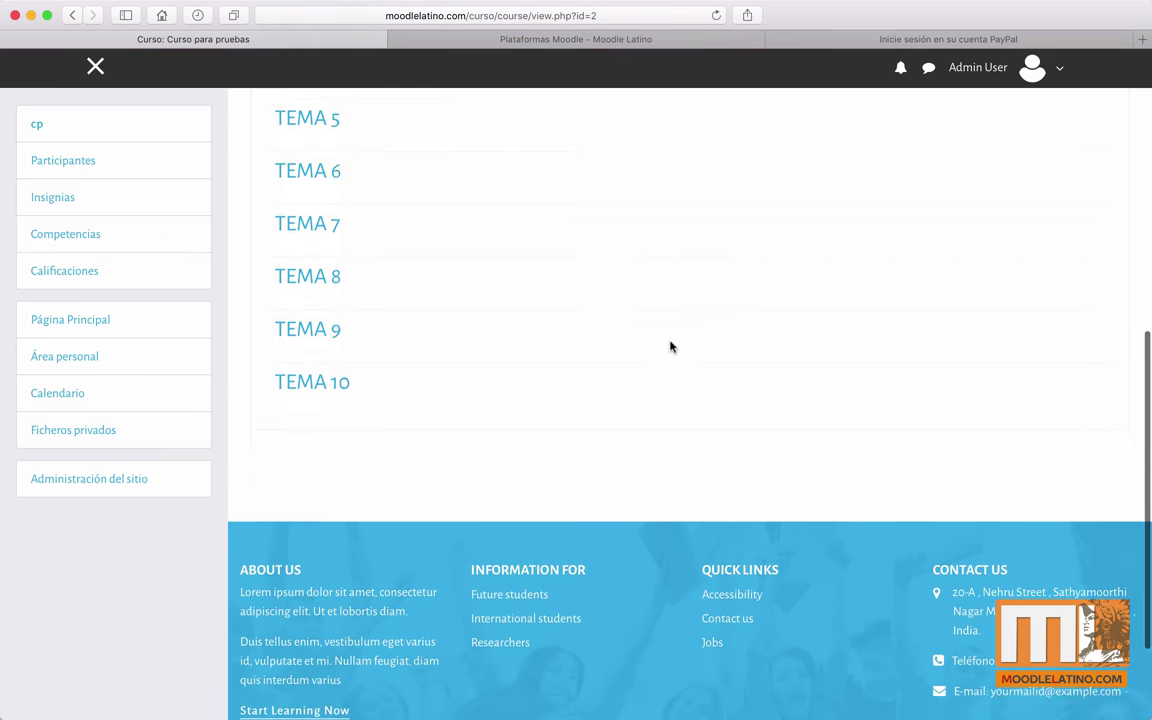
scroll(671, 346, up, 10)
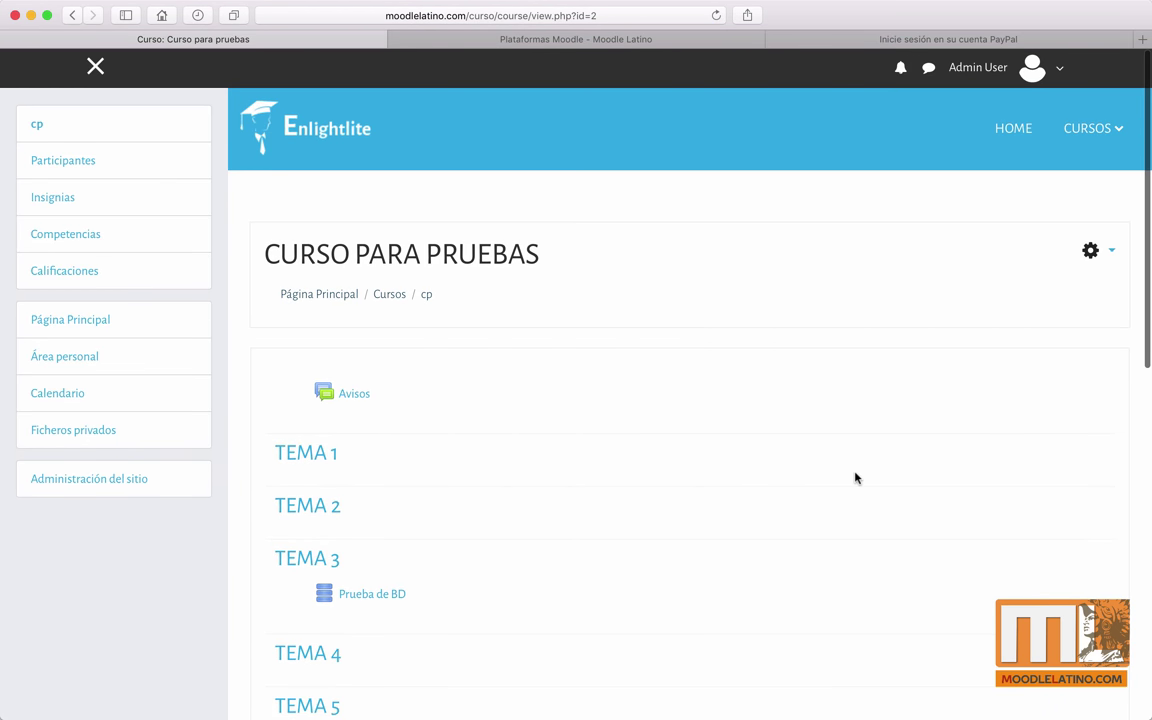
Open the list of user accounts, Examinar lista de usuarios, in the site administration.
click(55, 488)
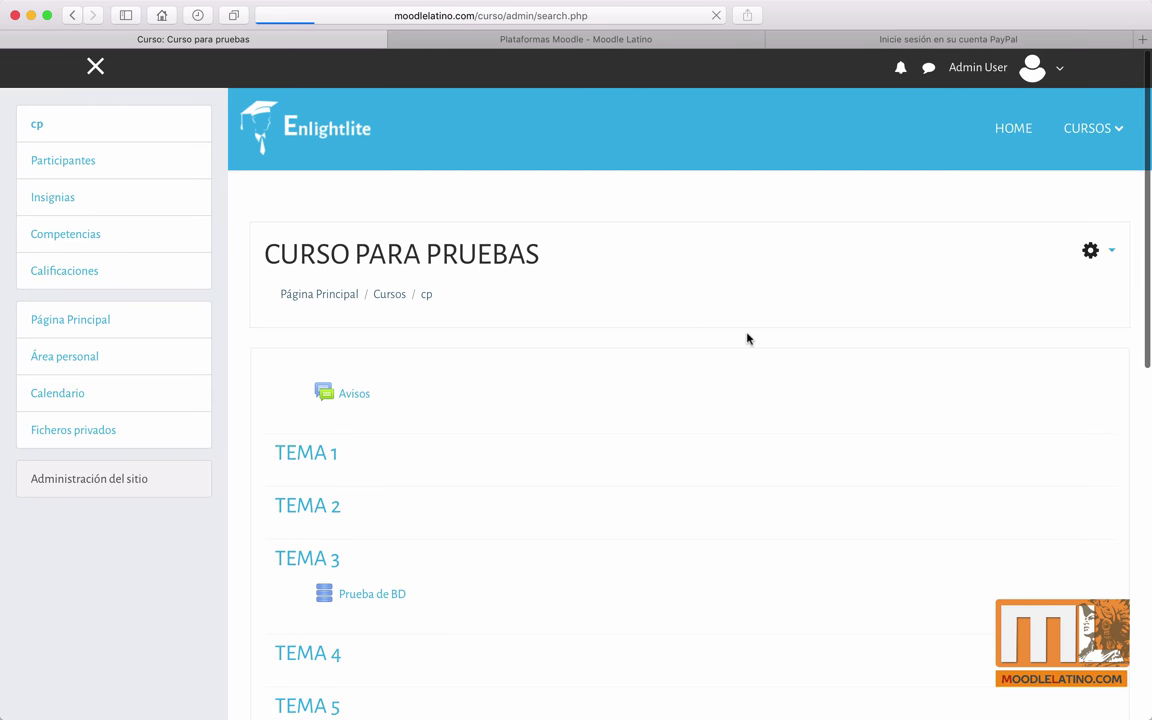
scroll(761, 357, down, 10)
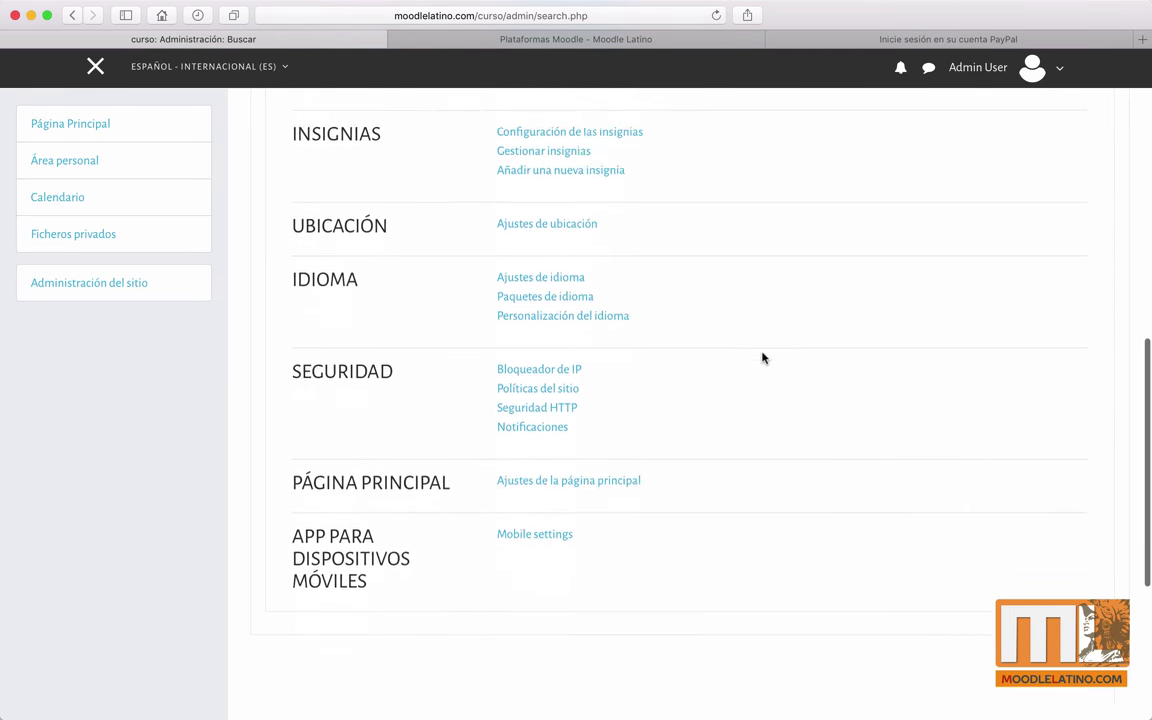
scroll(761, 357, up, 15)
scroll(527, 419, down, 4)
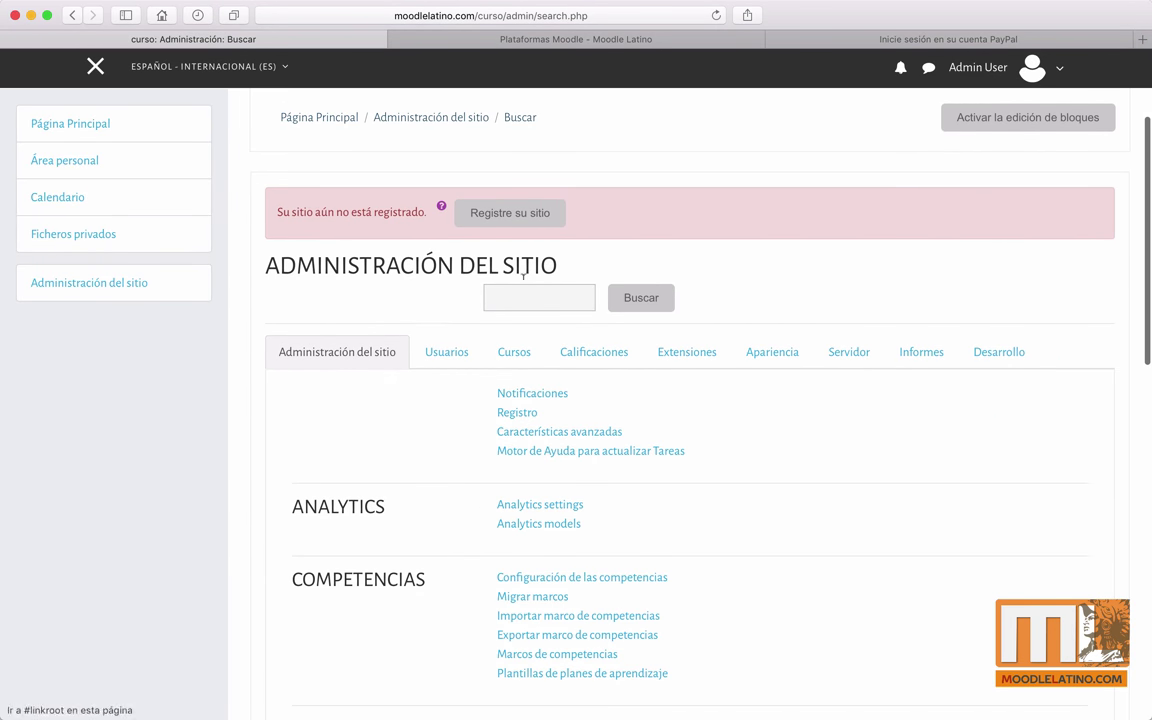
click(452, 353)
scroll(347, 481, down, 2)
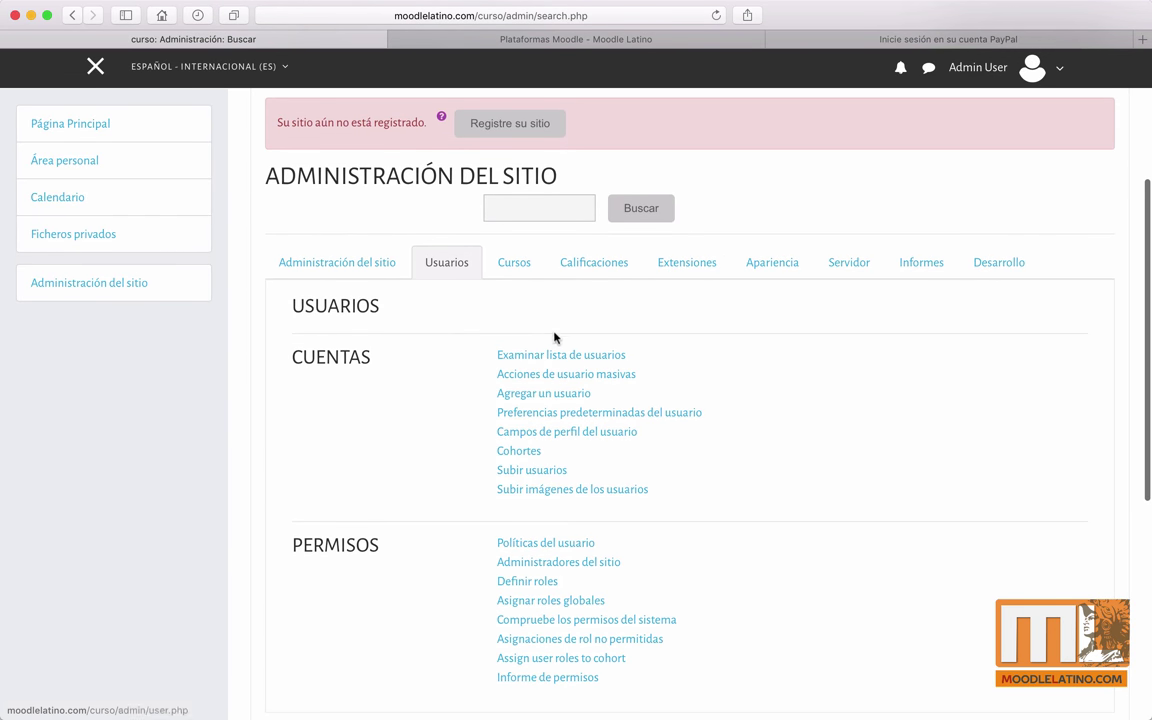
click(548, 355)
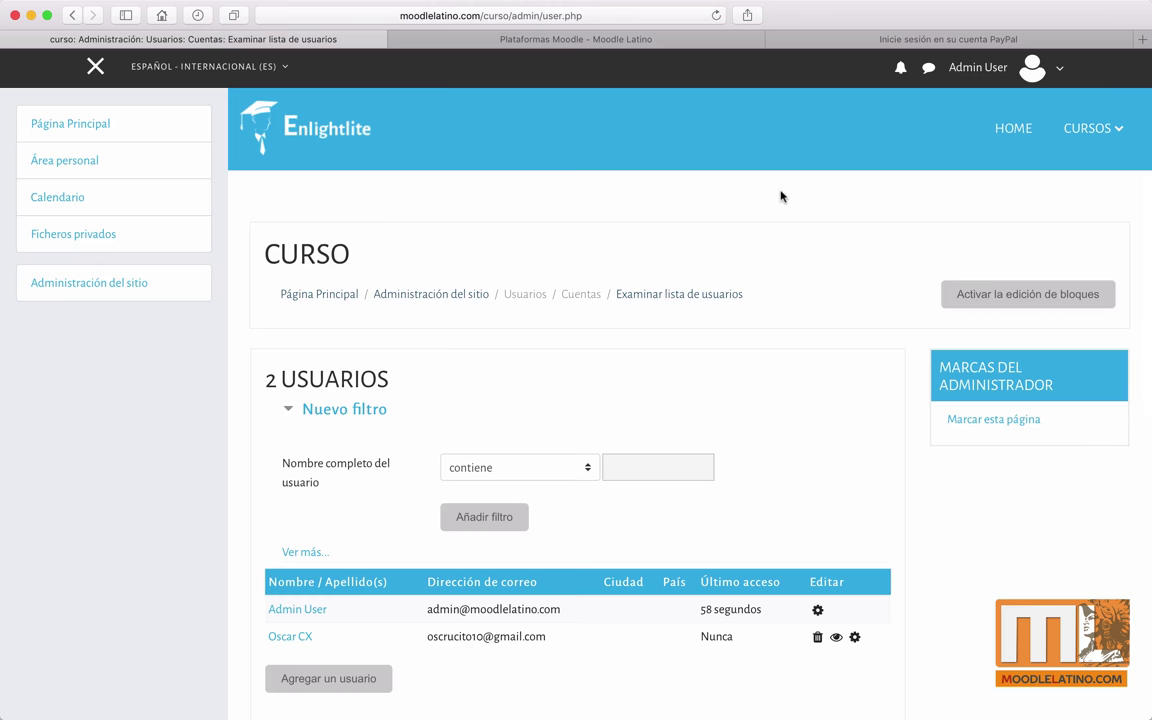
Log out of the administrator account and log in to the site with the other user's username and password.
click(948, 68)
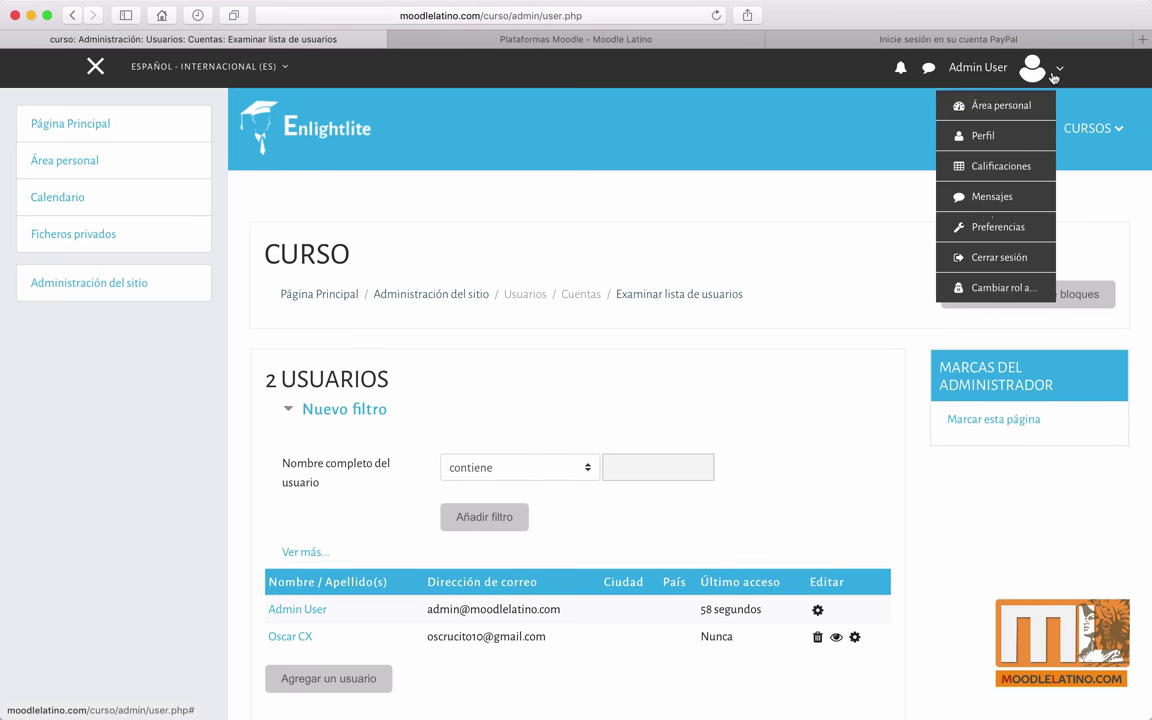
click(995, 262)
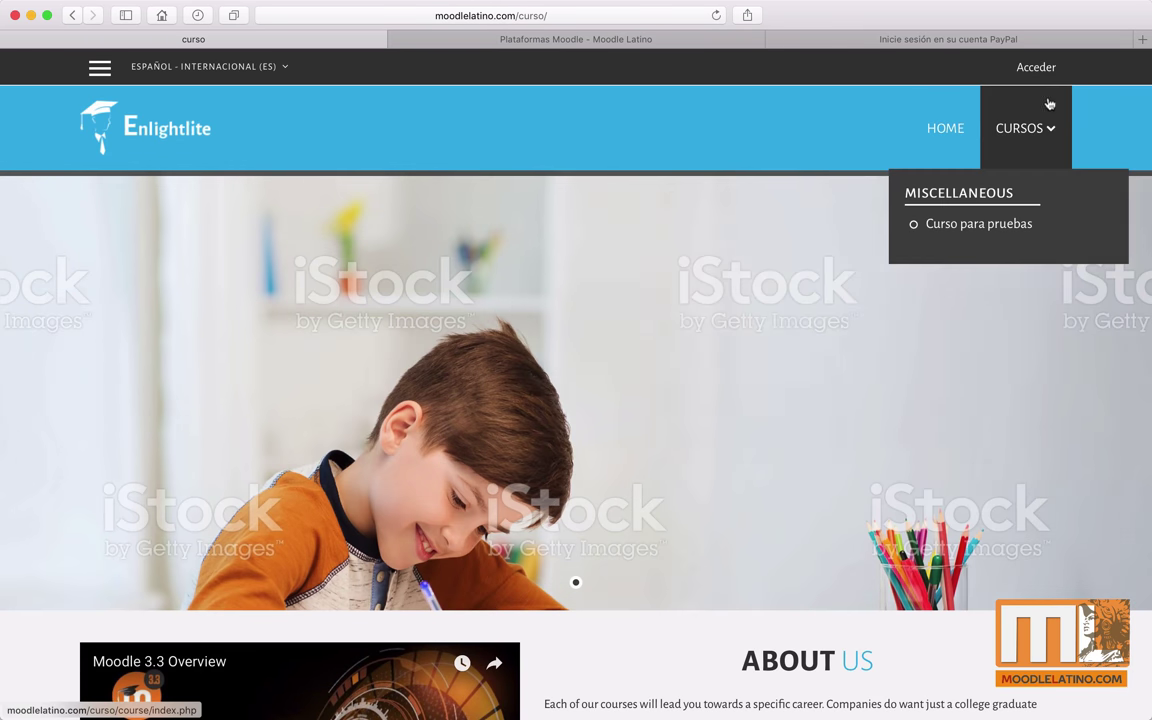
click(1035, 67)
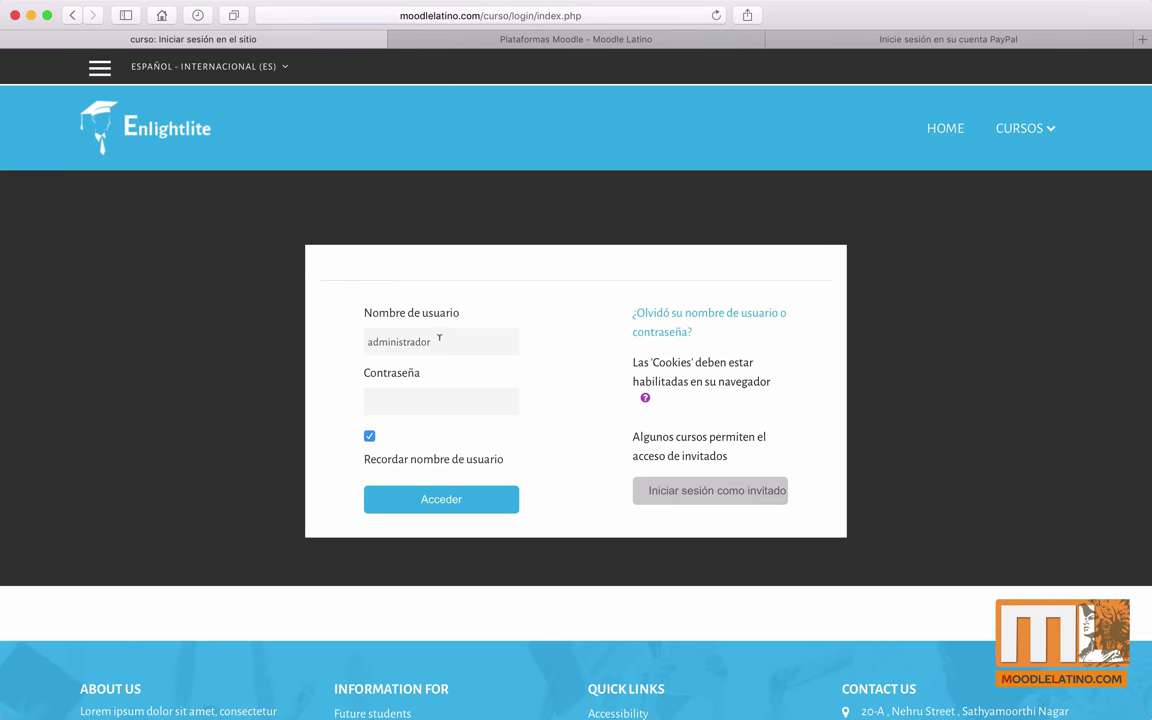
key(Return)
Open Curso para pruebas from the course list and examine its PayPal enrolment options as the logged-in user.
click(972, 224)
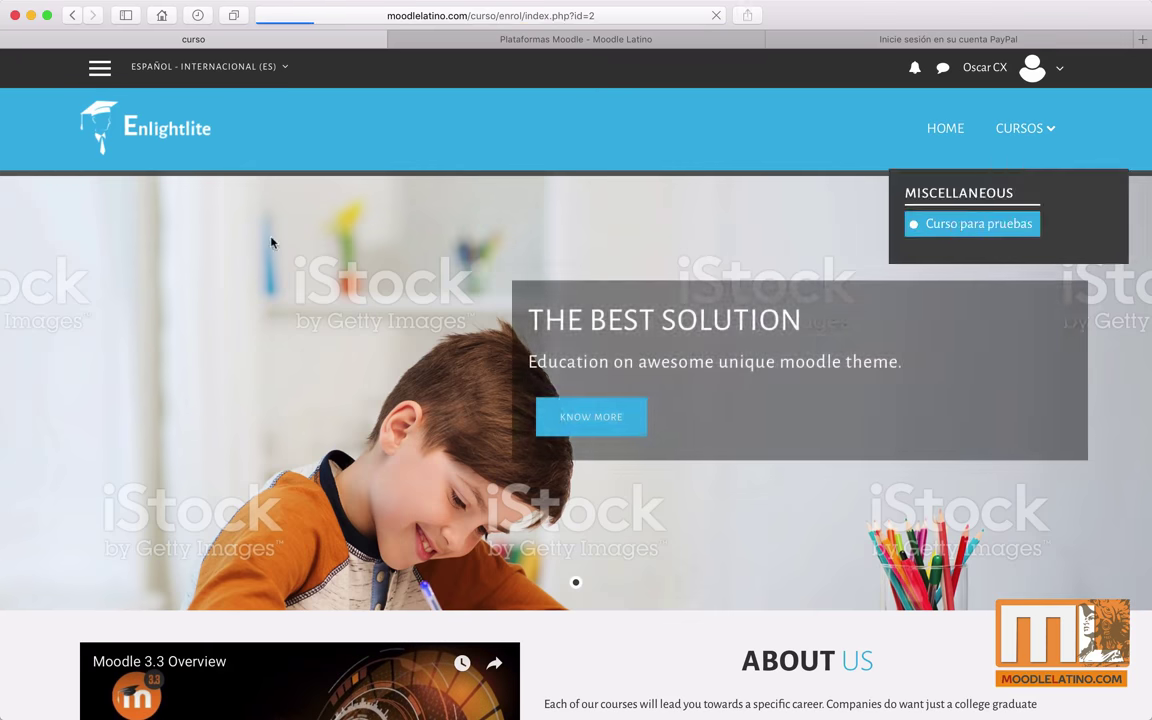
scroll(771, 311, down, 5)
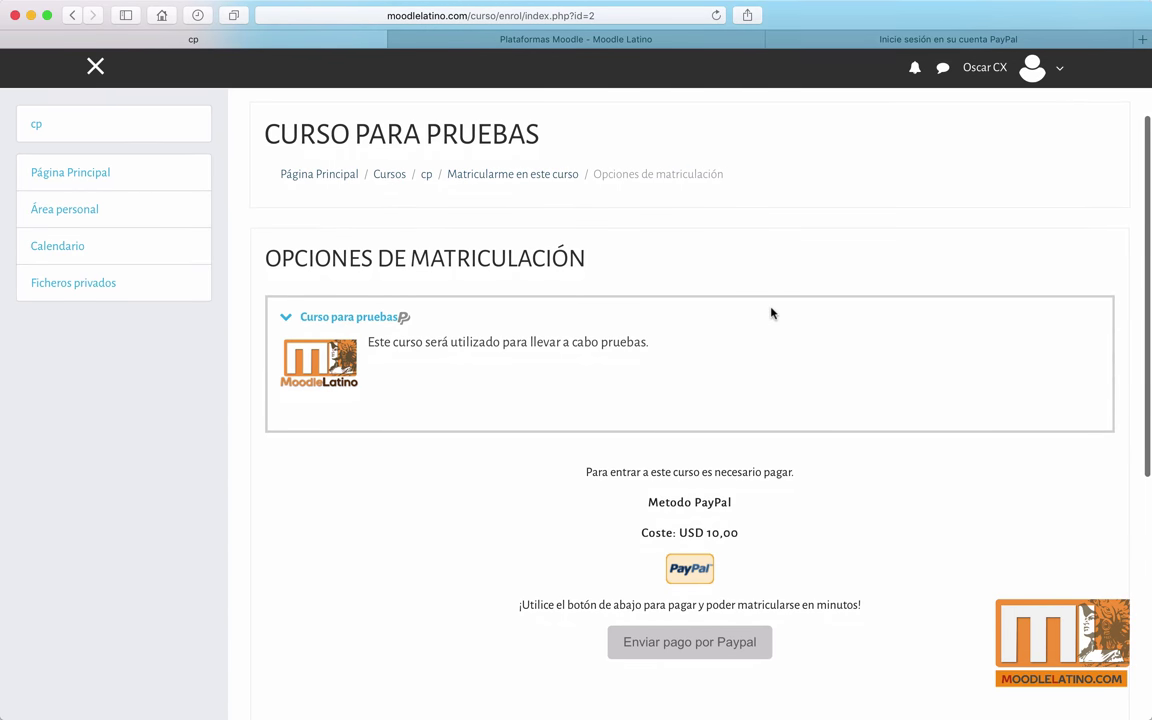
scroll(771, 311, up, 5)
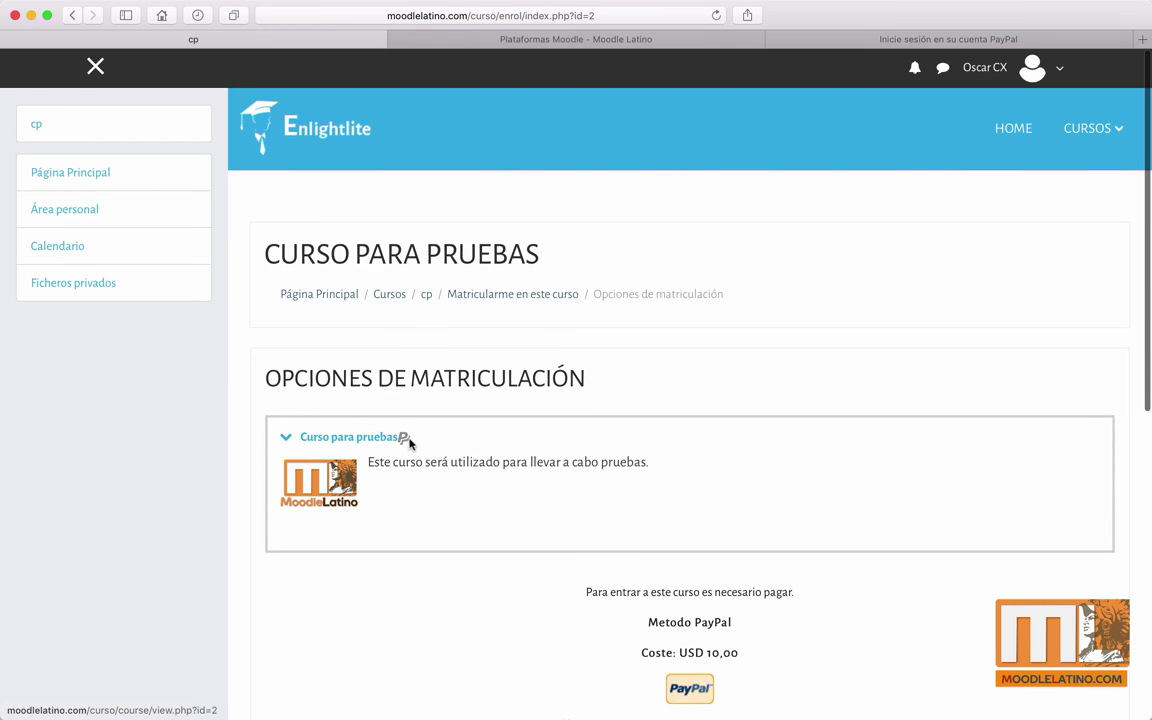
scroll(538, 460, down, 1)
click(357, 402)
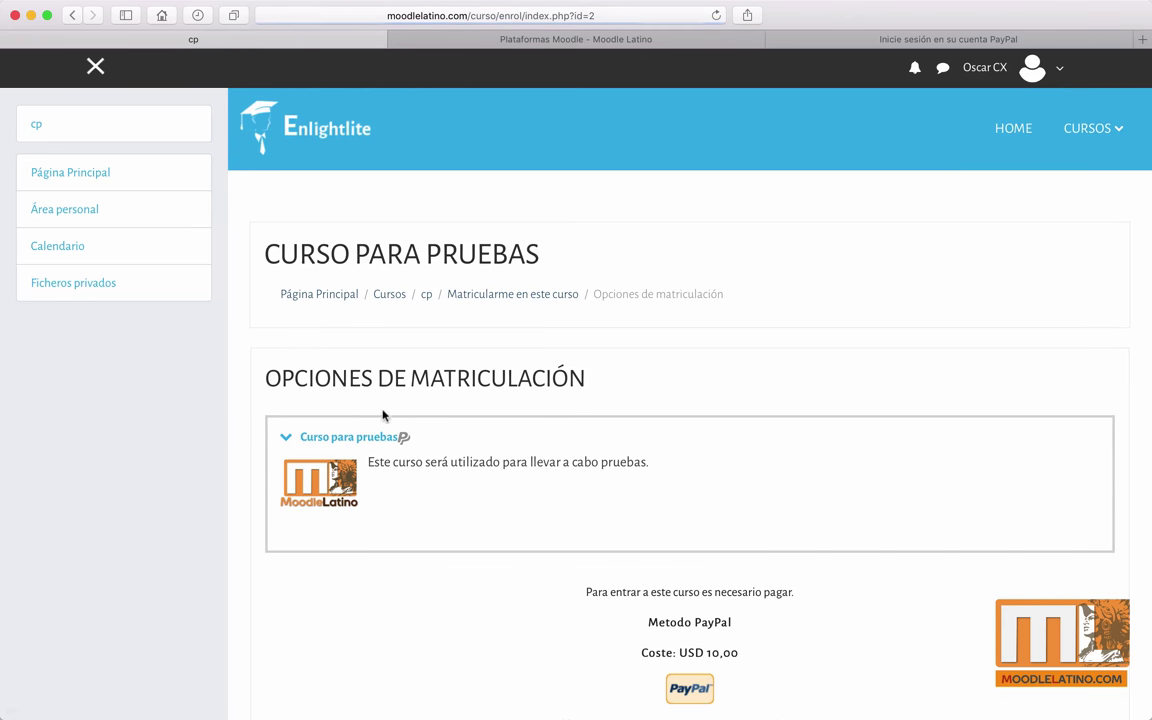
scroll(440, 447, down, 5)
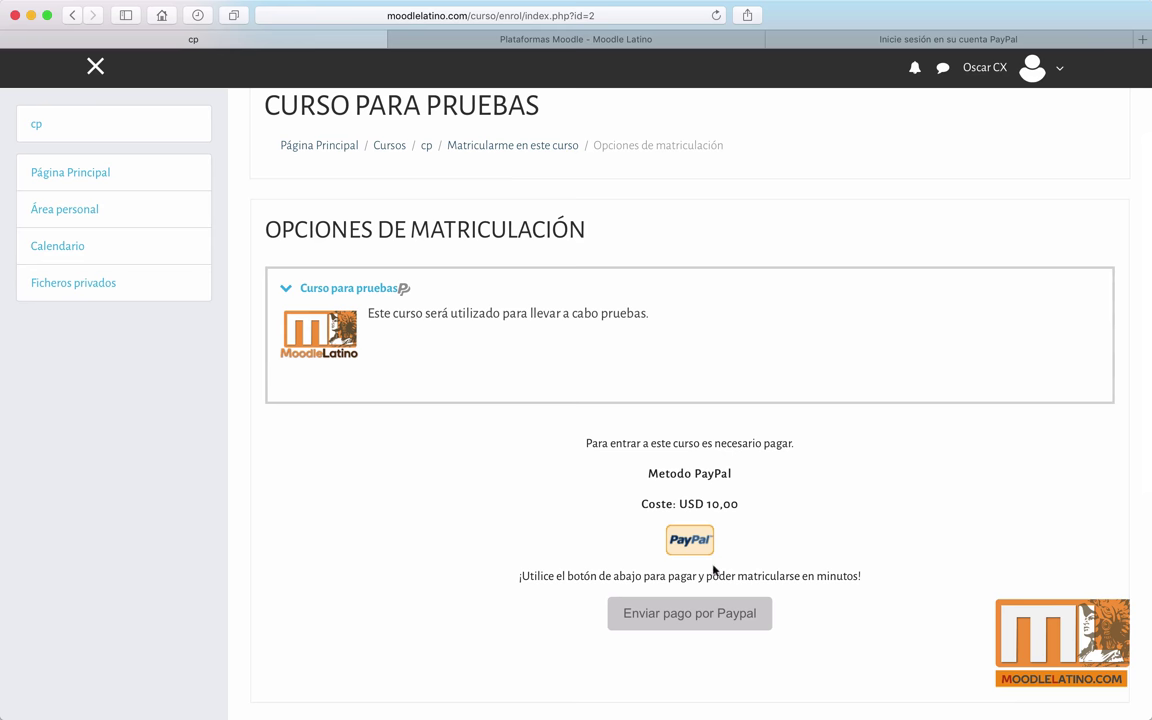
Start the PayPal payment for the course, check the PayPal checkout page, and return to the course's enrolment options.
click(714, 623)
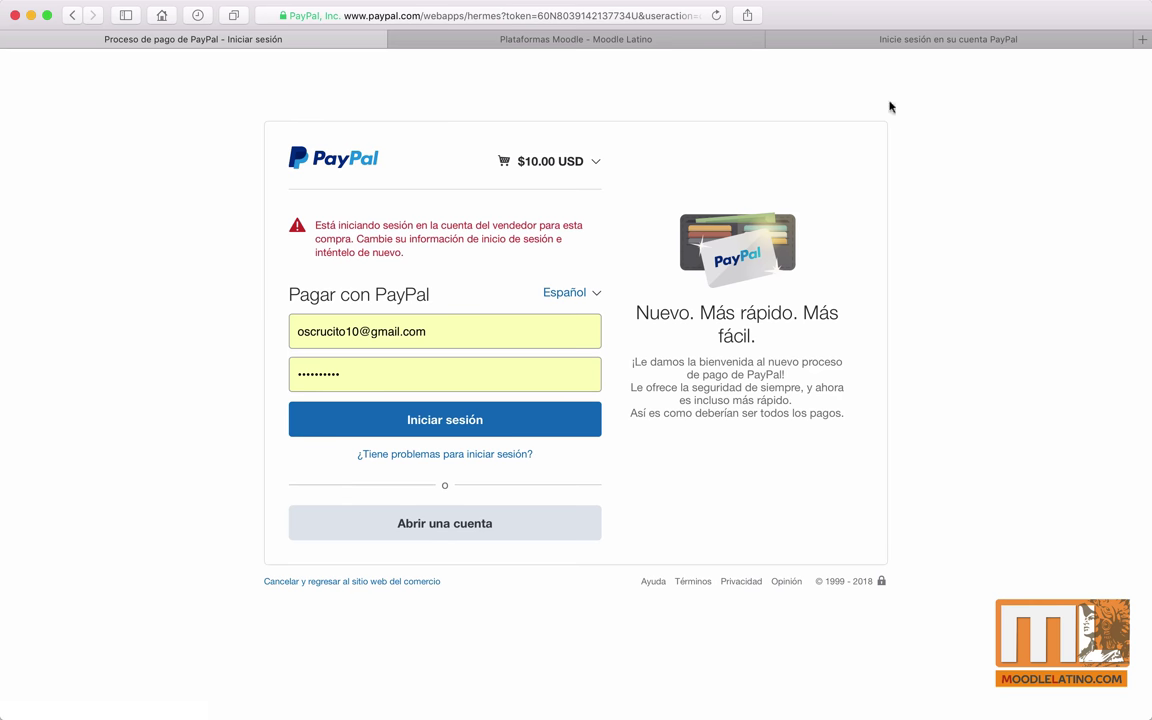
click(942, 38)
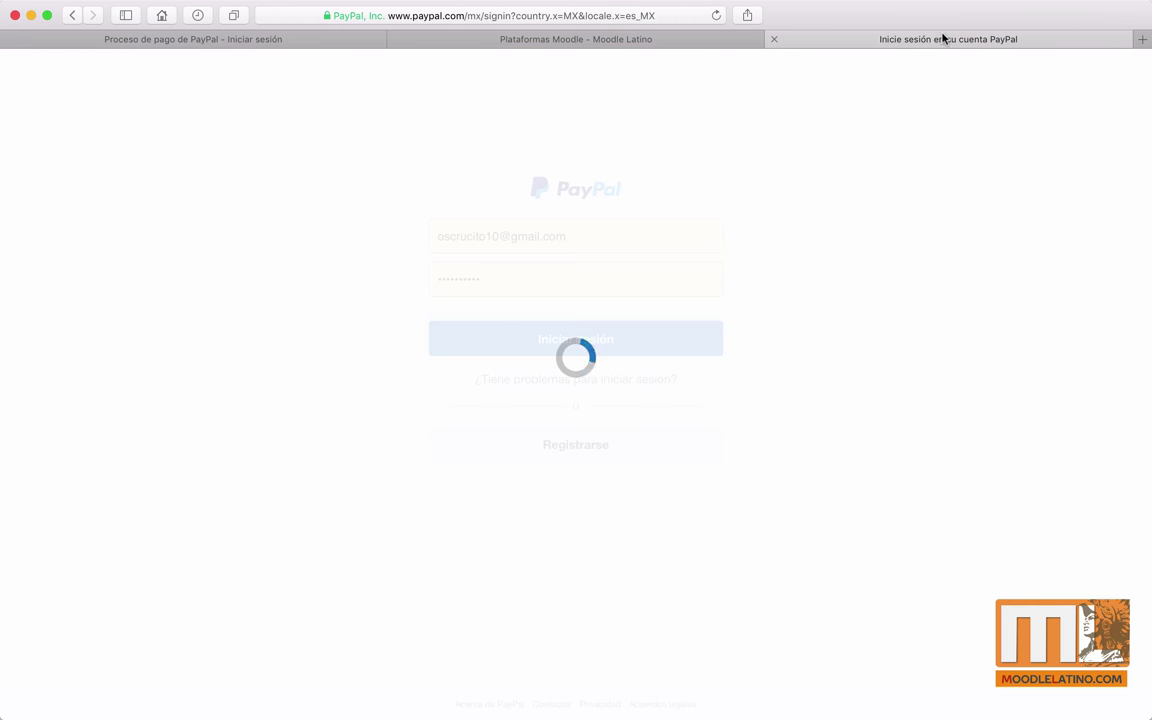
click(490, 42)
click(85, 44)
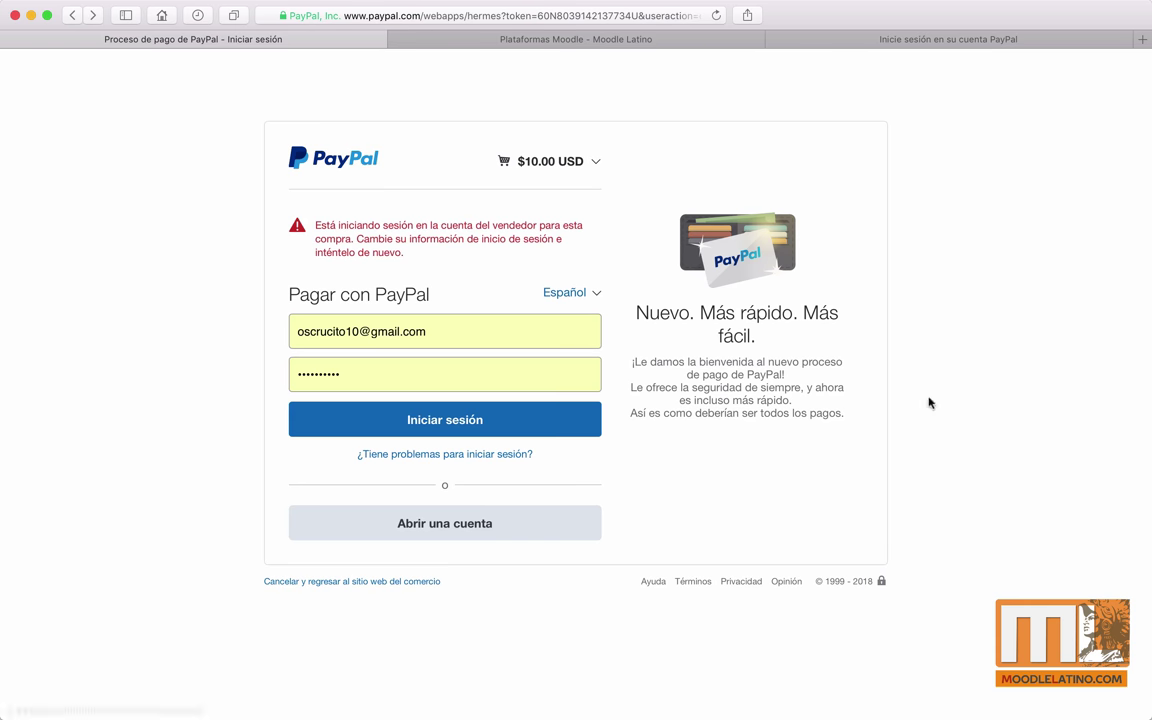
click(78, 20)
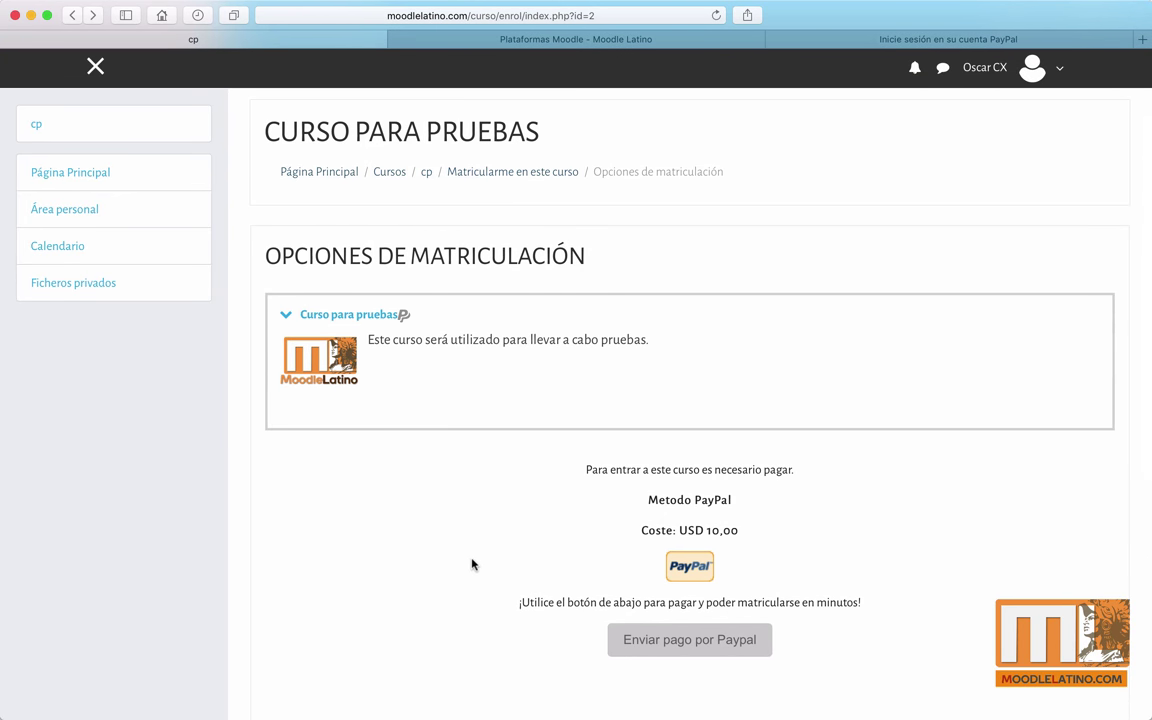
Hide the side navigation and review the PayPal mark, cost and payment option on the Opciones de matriculación page.
scroll(472, 564, down, 3)
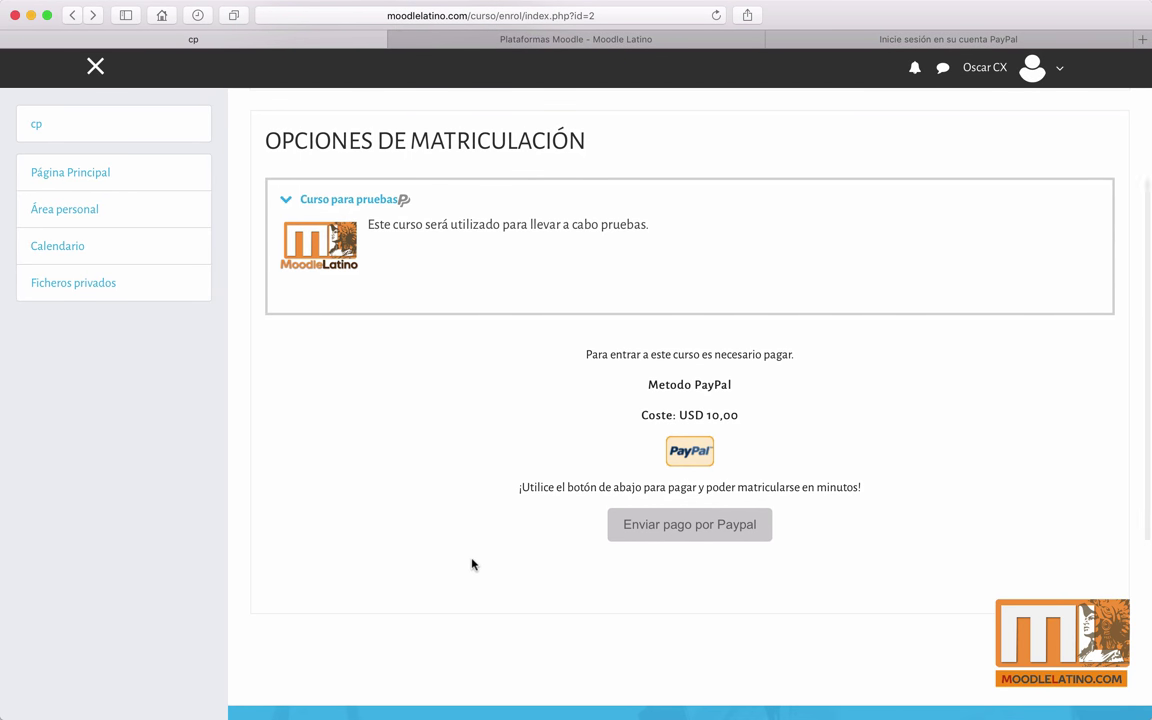
scroll(472, 564, up, 5)
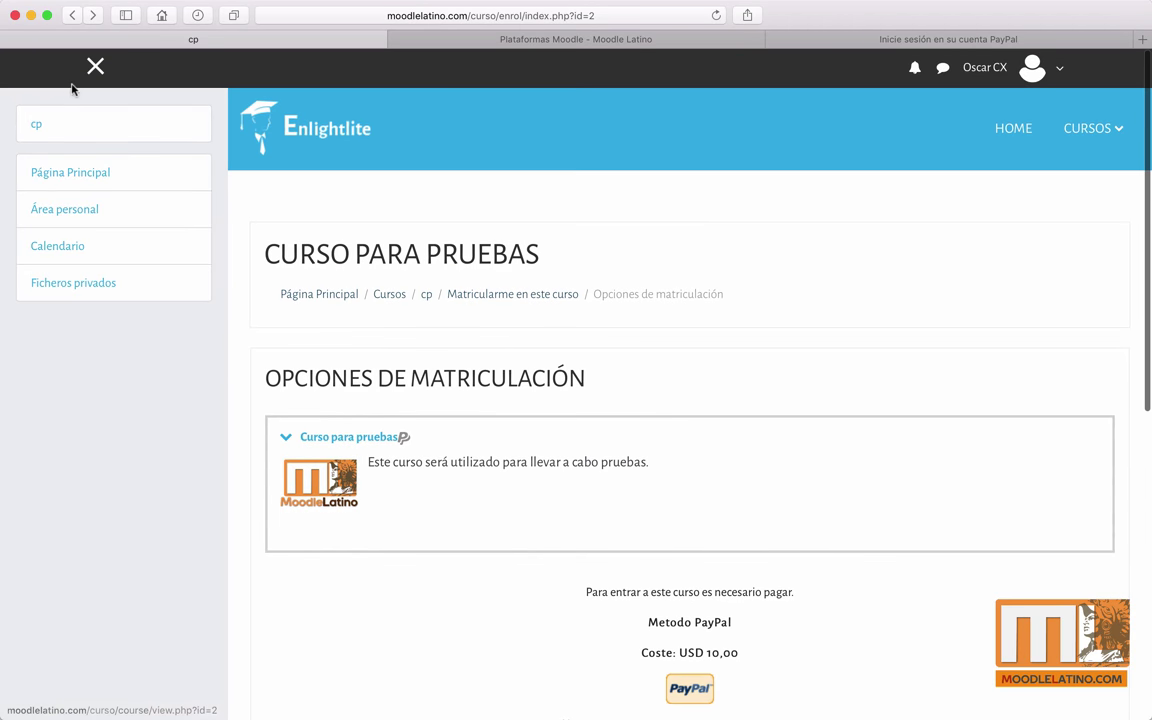
click(95, 66)
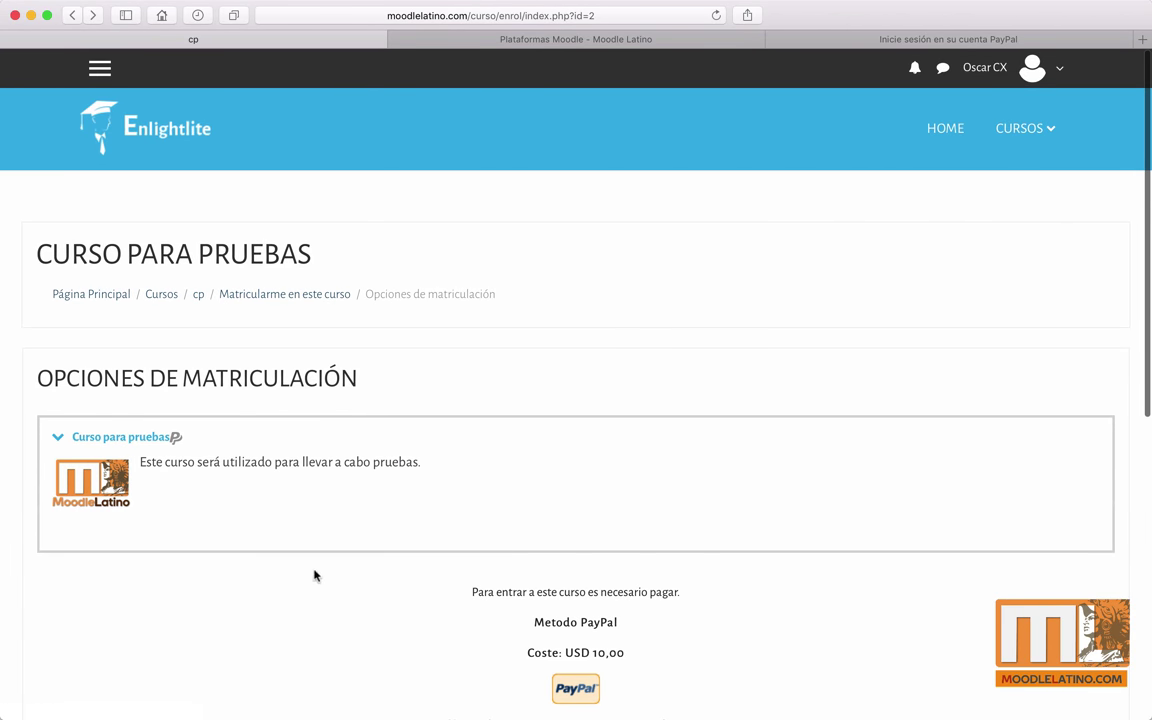
scroll(216, 453, down, 10)
scroll(216, 453, up, 10)
scroll(210, 670, down, 4)
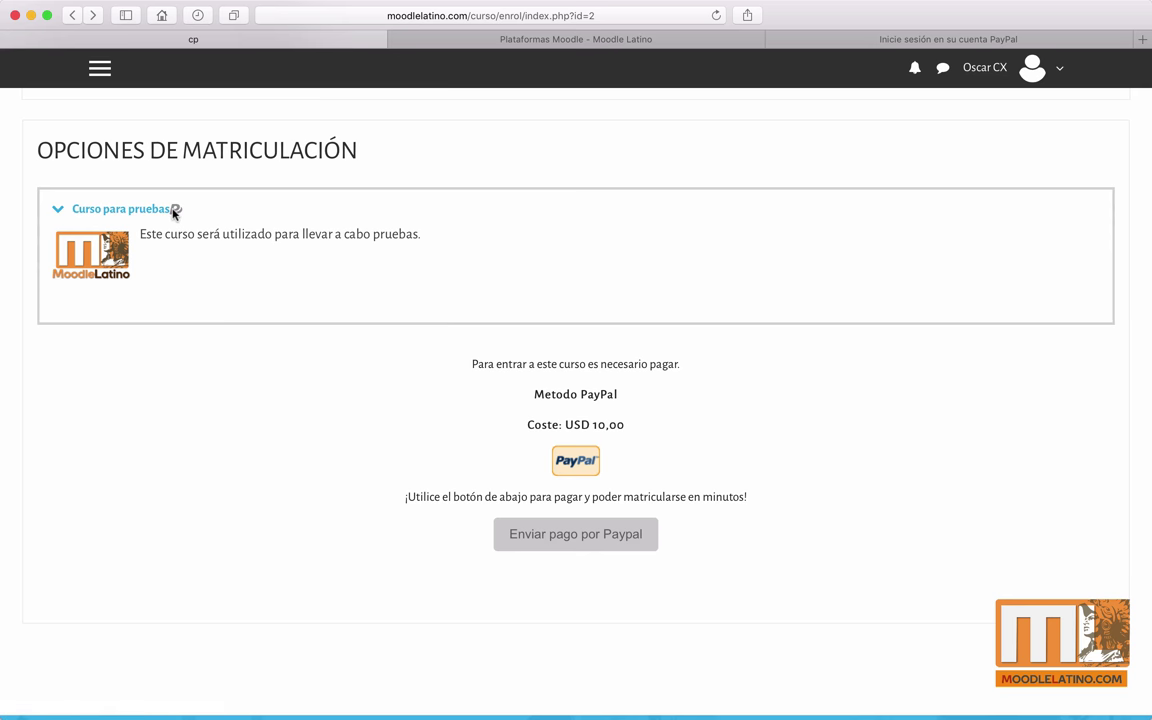
scroll(257, 411, up, 4)
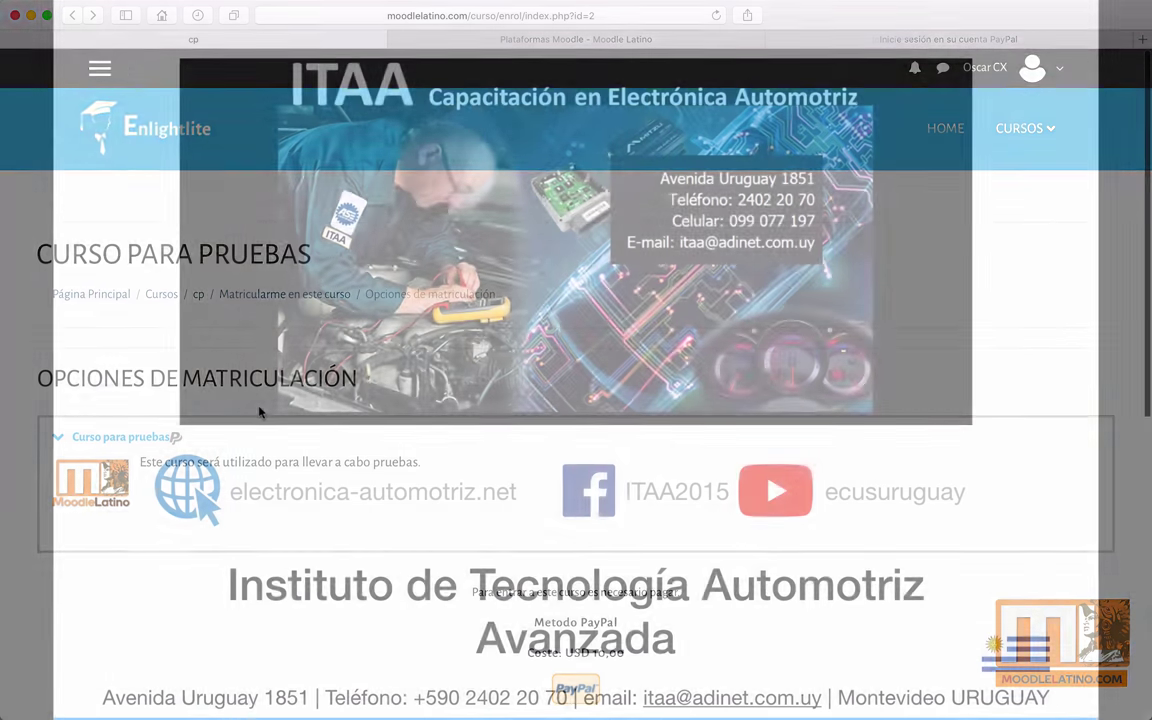